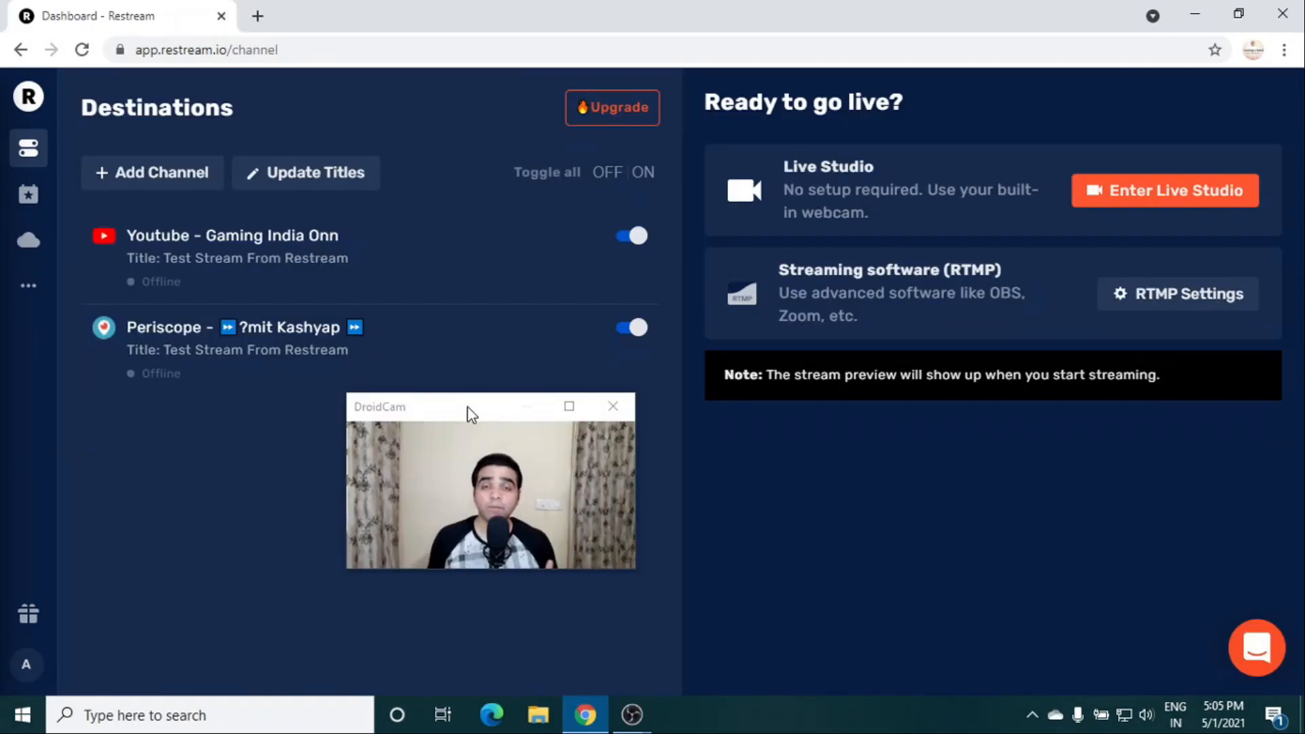
pyautogui.moveTo(468, 408); pyautogui.dragTo(580, 249)
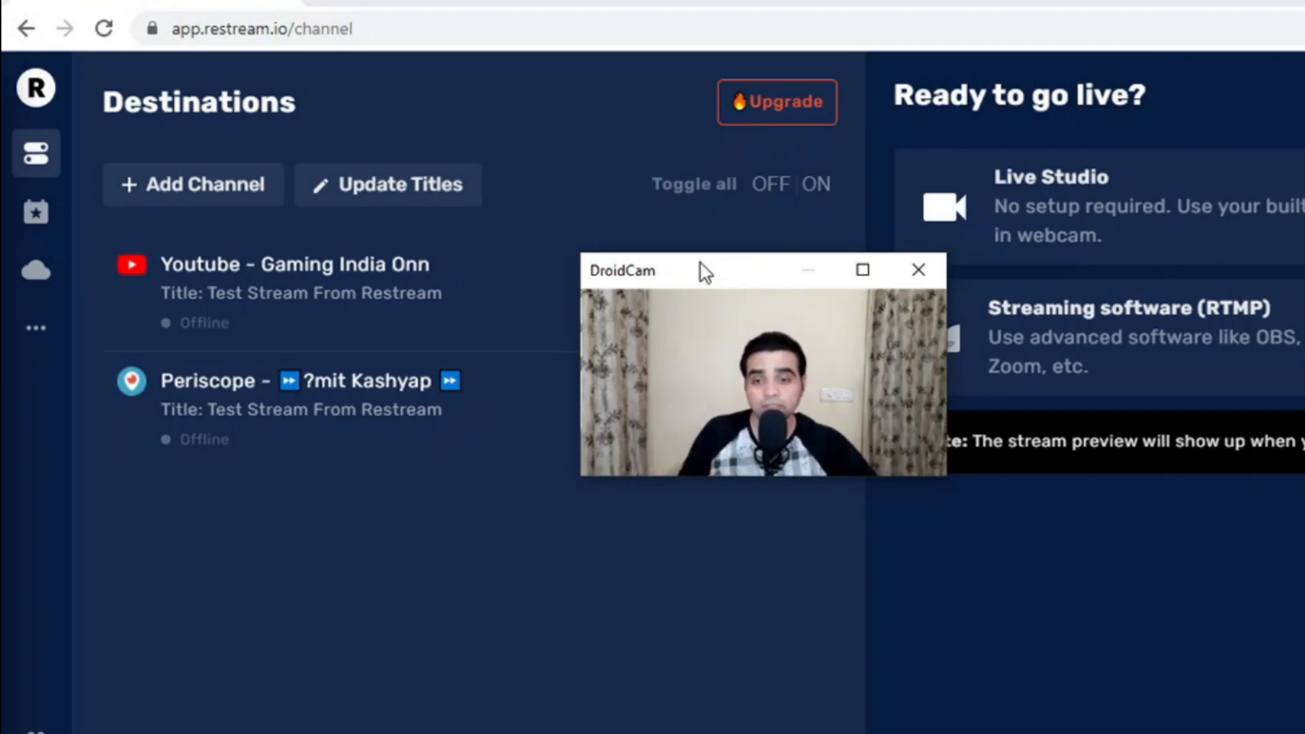
pyautogui.moveTo(700, 264); pyautogui.dragTo(998, 239)
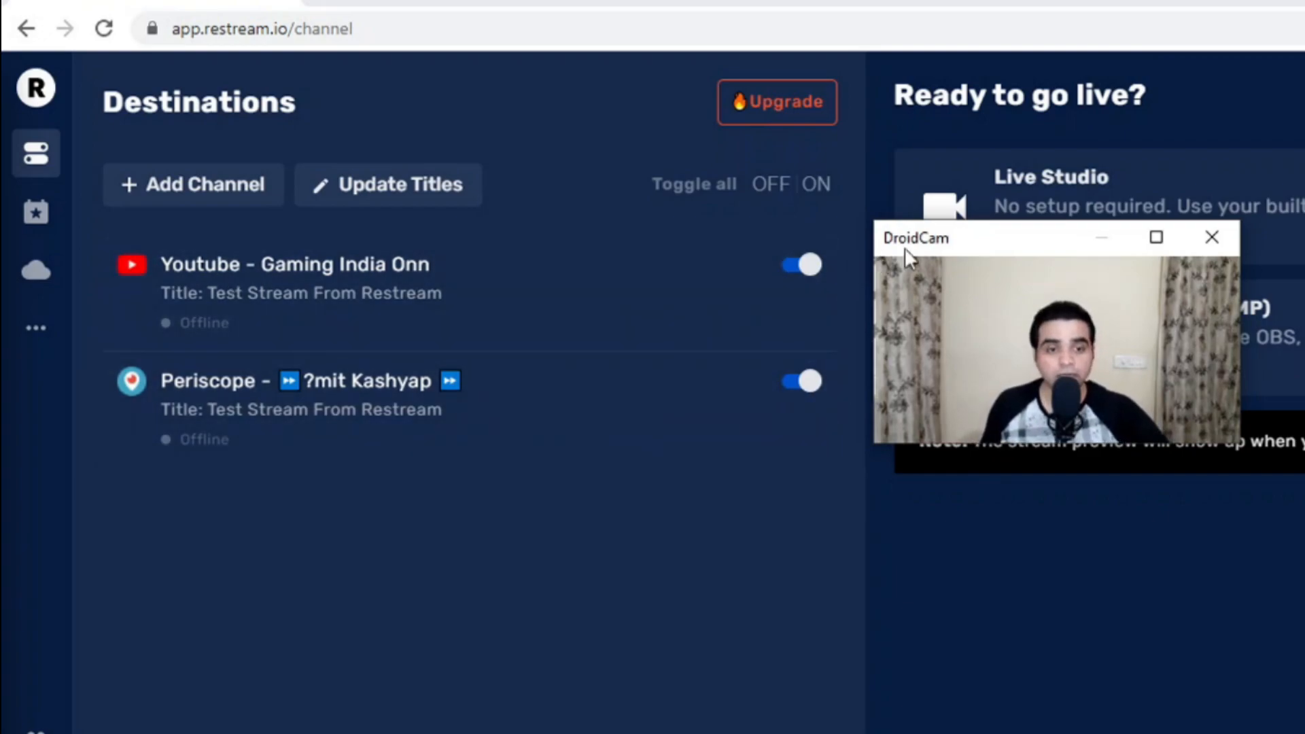
pyautogui.moveTo(966, 251); pyautogui.dragTo(567, 119)
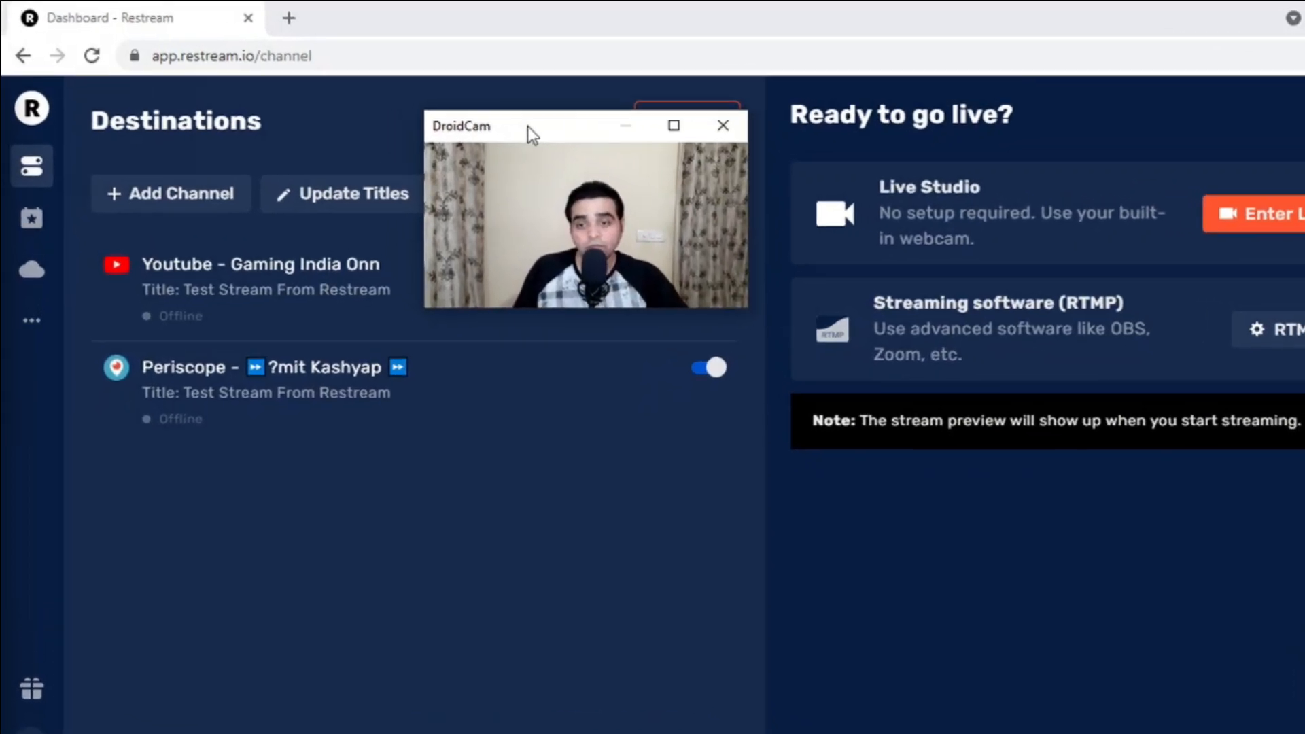
pyautogui.moveTo(474, 125); pyautogui.dragTo(214, 127)
pyautogui.moveTo(392, 232); pyautogui.dragTo(306, 240)
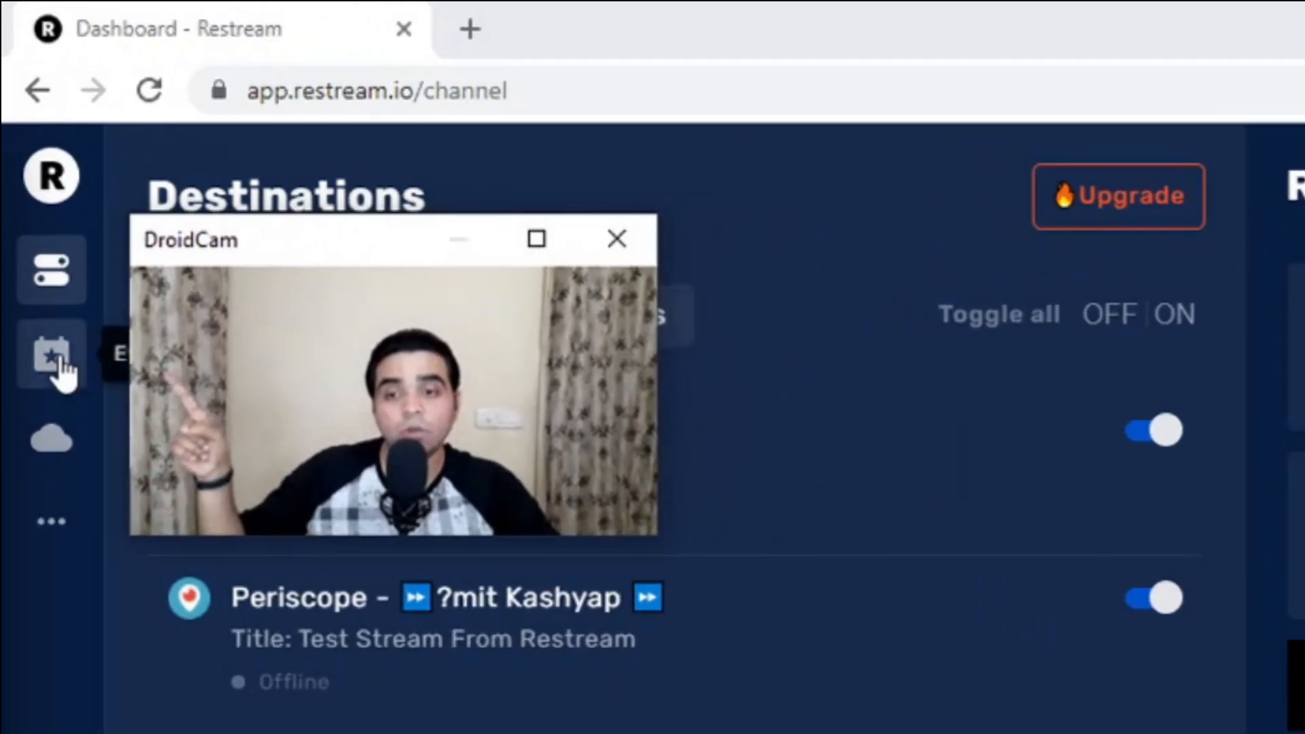
pyautogui.moveTo(222, 267); pyautogui.dragTo(368, 241)
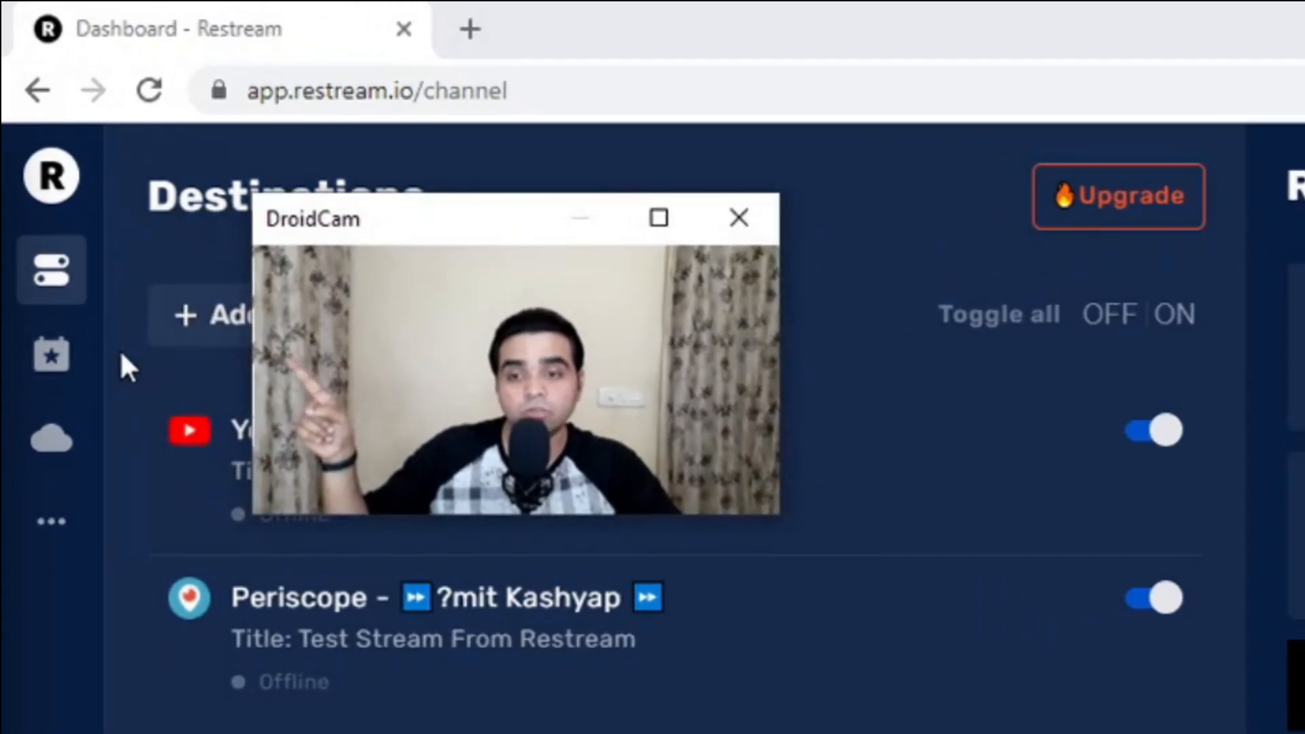
# - Open the Events page to view the option for scheduling a live event
pyautogui.click(58, 360)
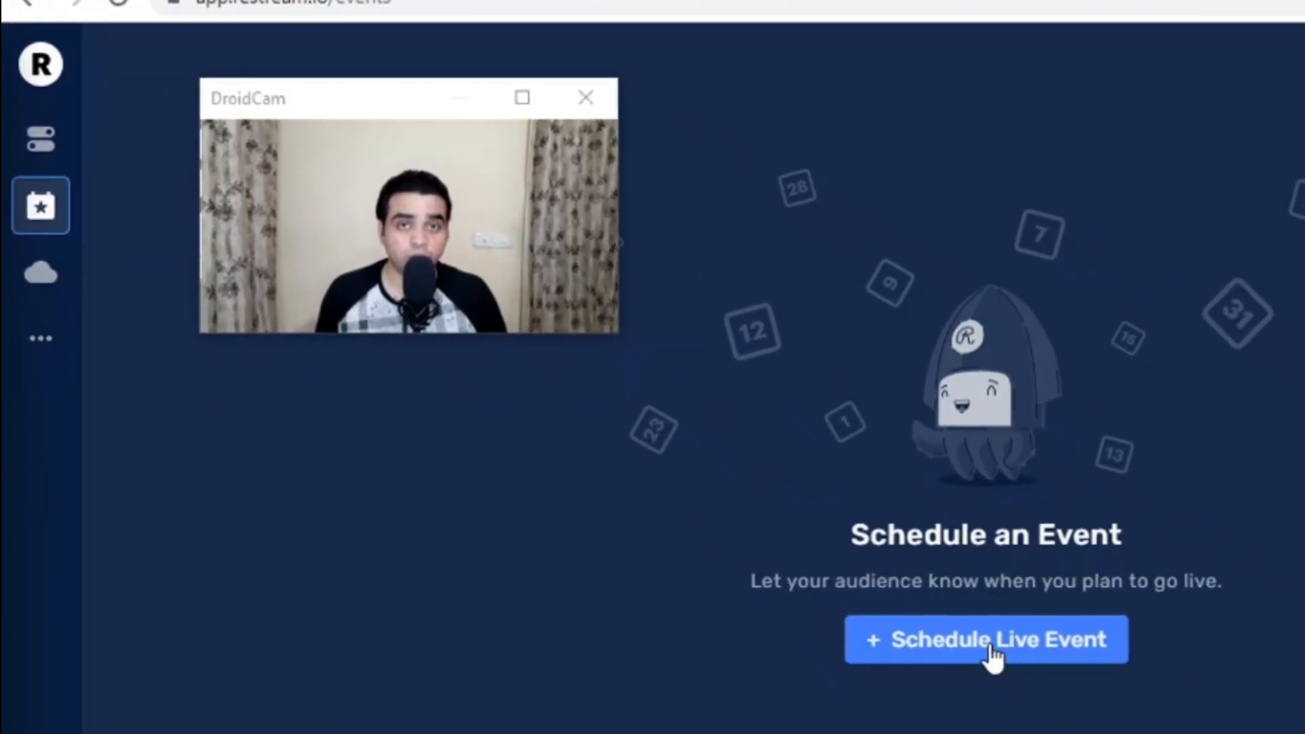
pyautogui.moveTo(320, 55); pyautogui.dragTo(449, 413)
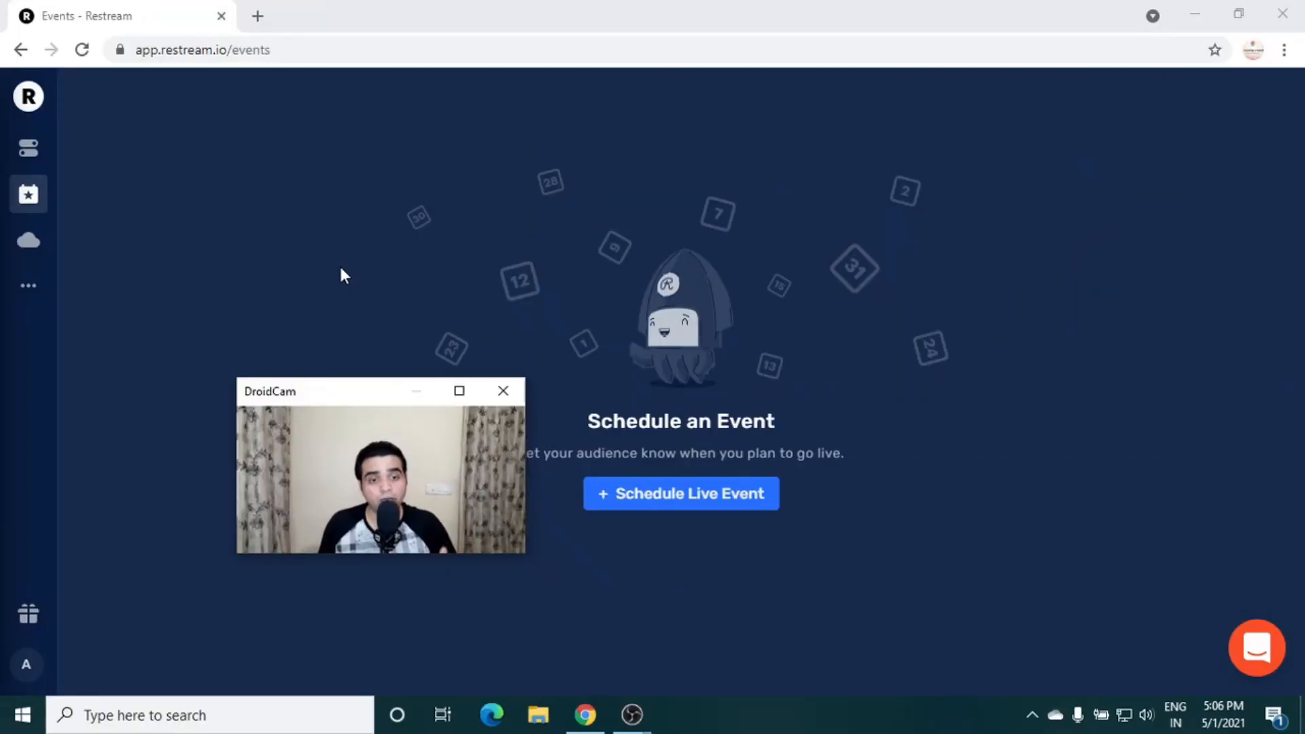
pyautogui.moveTo(360, 391); pyautogui.dragTo(501, 146)
# - Enter Live Studio, move the DroidCam window away from the source tiles, and mute the microphone
pyautogui.click(32, 109)
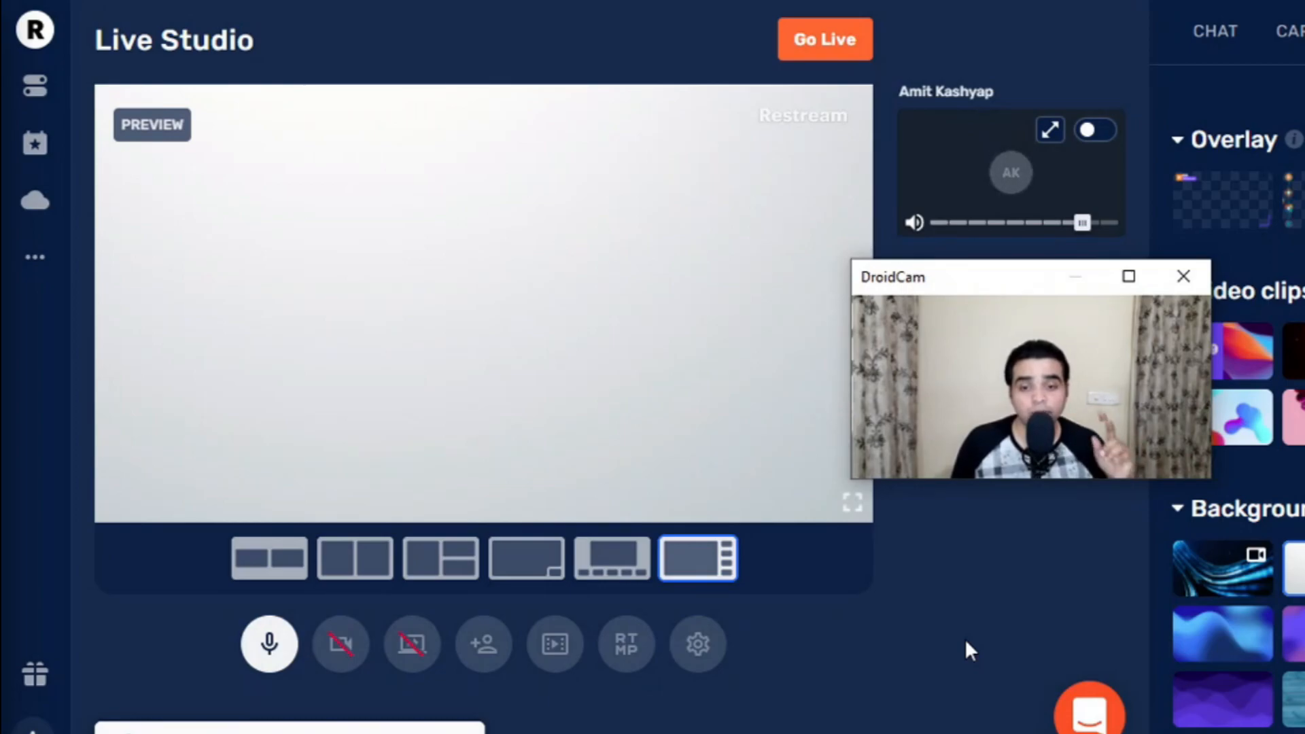
pyautogui.moveTo(990, 284); pyautogui.dragTo(877, 584)
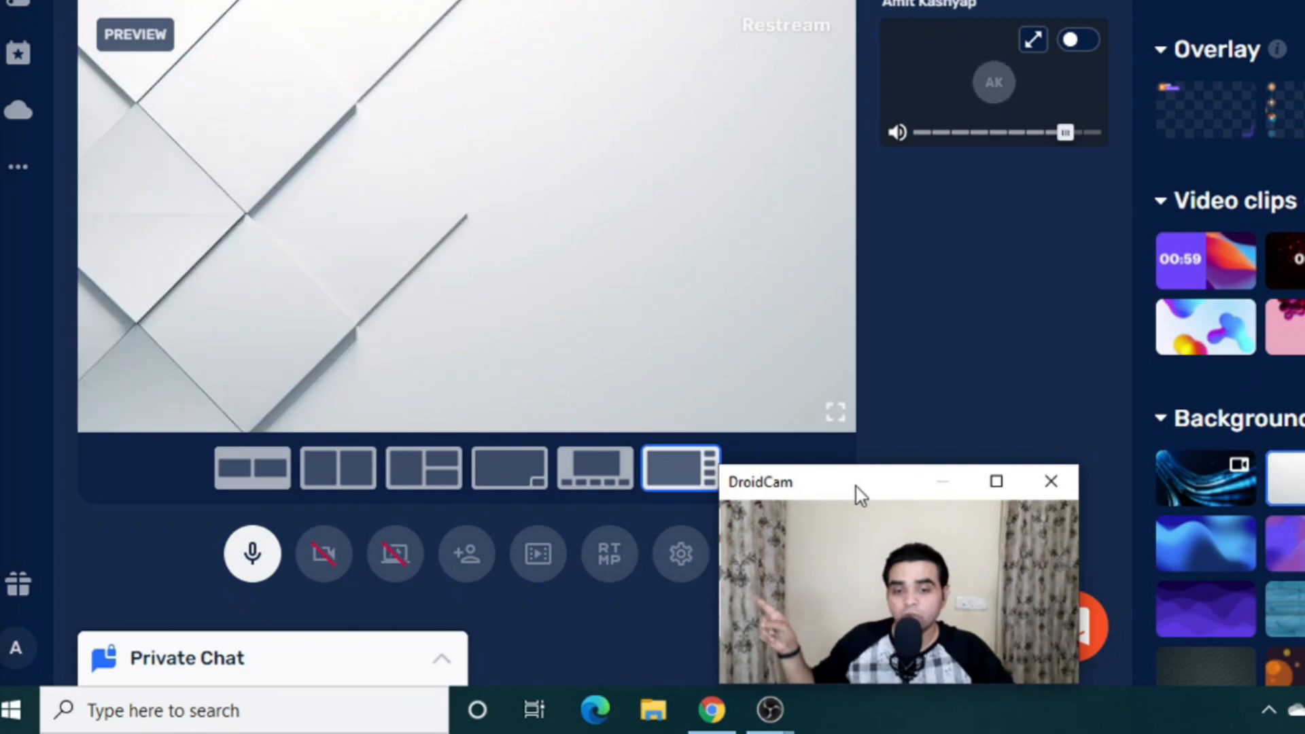
pyautogui.click(239, 570)
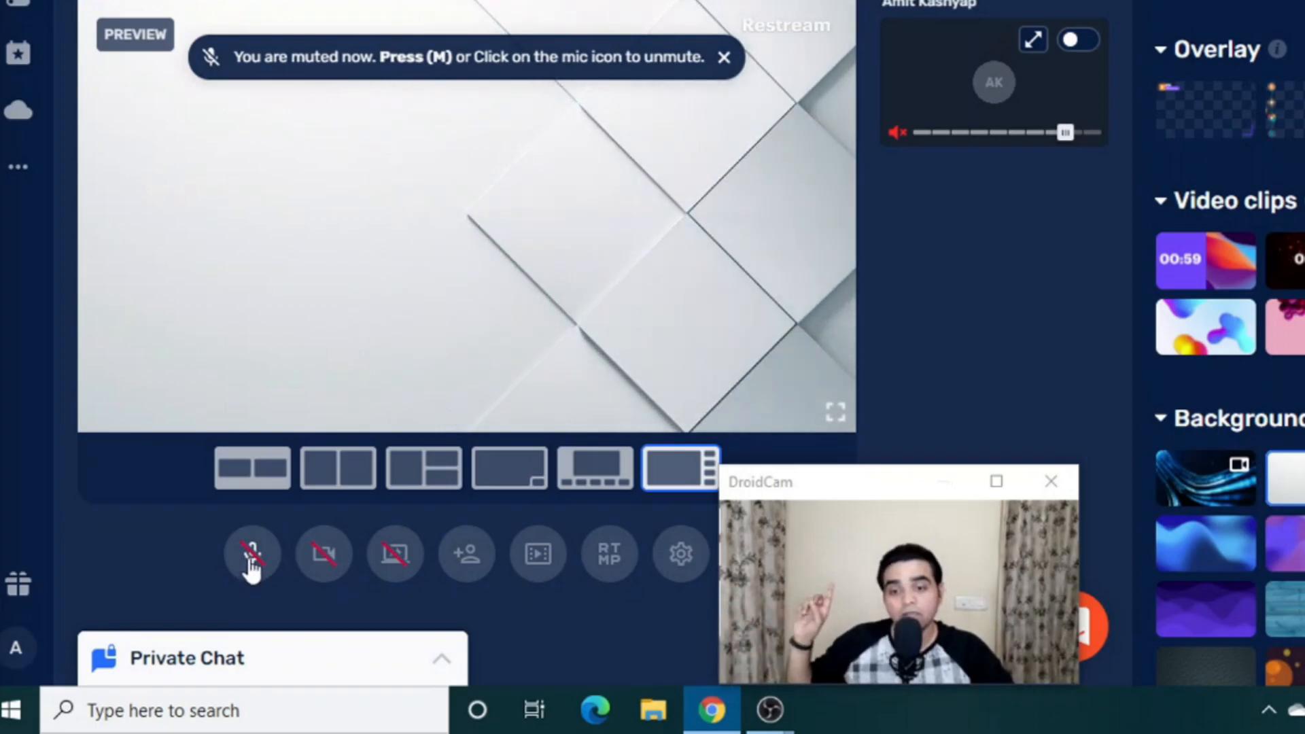
# - Try to enable the camera in Live Studio and dismiss the notifications over the preview
pyautogui.click(326, 567)
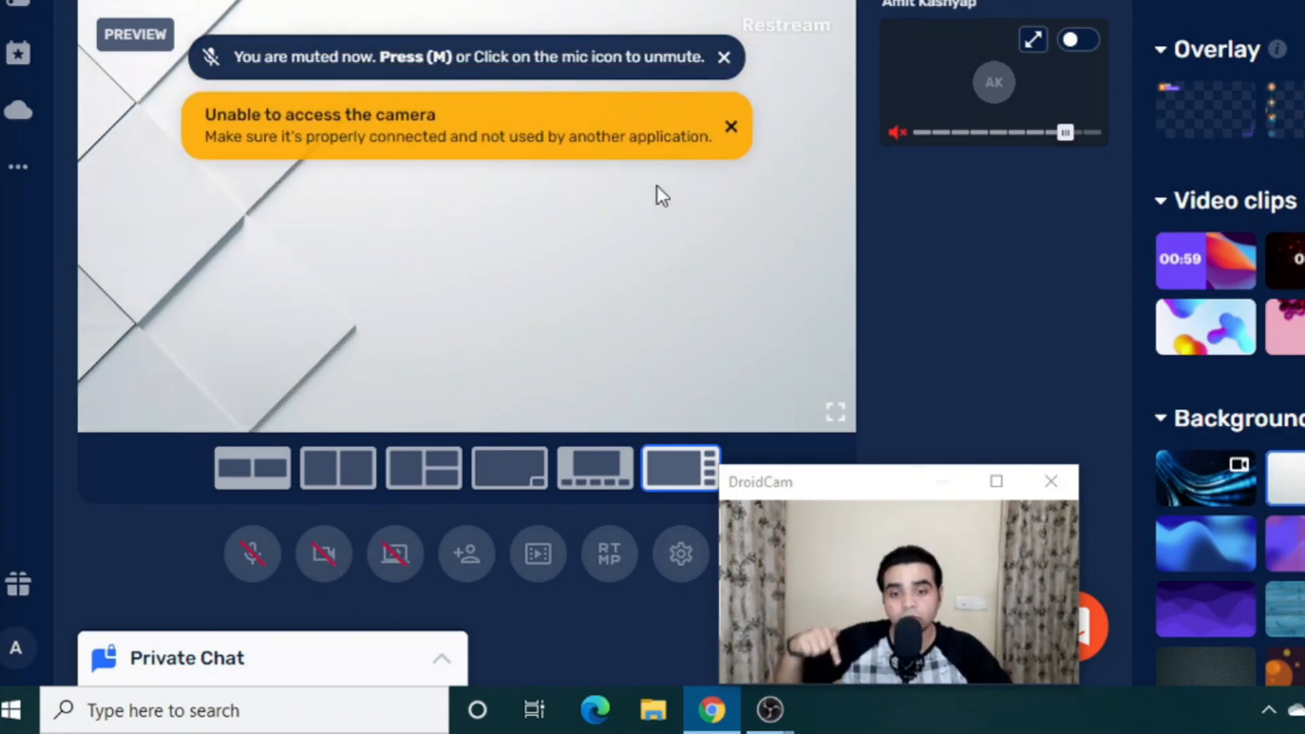
pyautogui.click(338, 560)
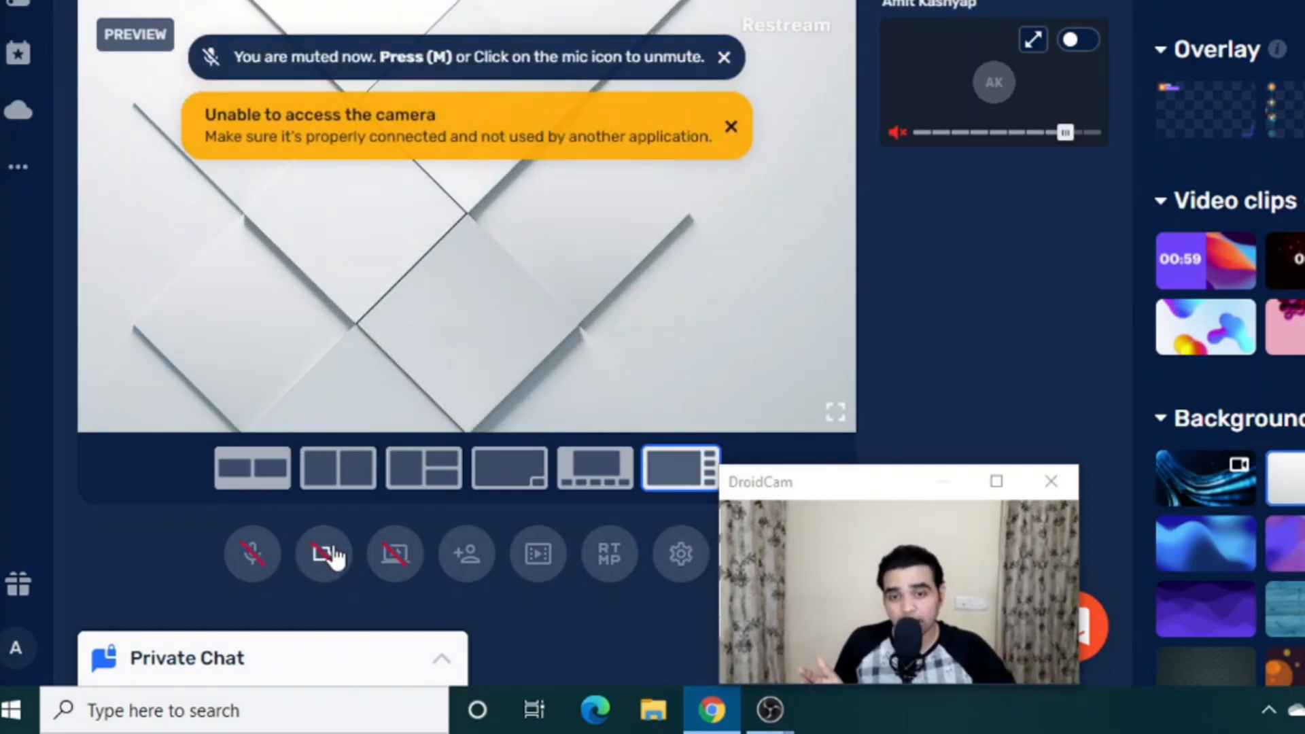
pyautogui.click(731, 126)
pyautogui.click(725, 58)
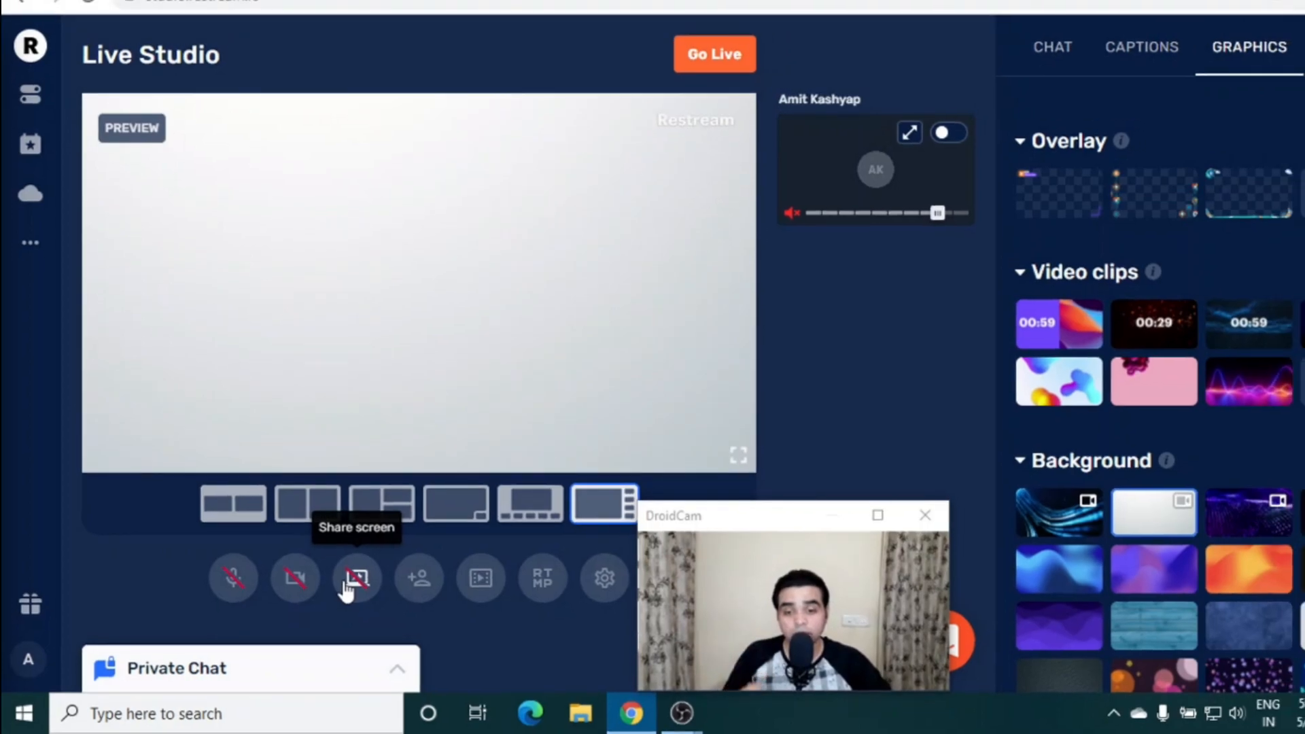
# - Share the Chrome tab showing the Gaming India Onn YouTube channel as a screen source in Live Studio
pyautogui.click(352, 582)
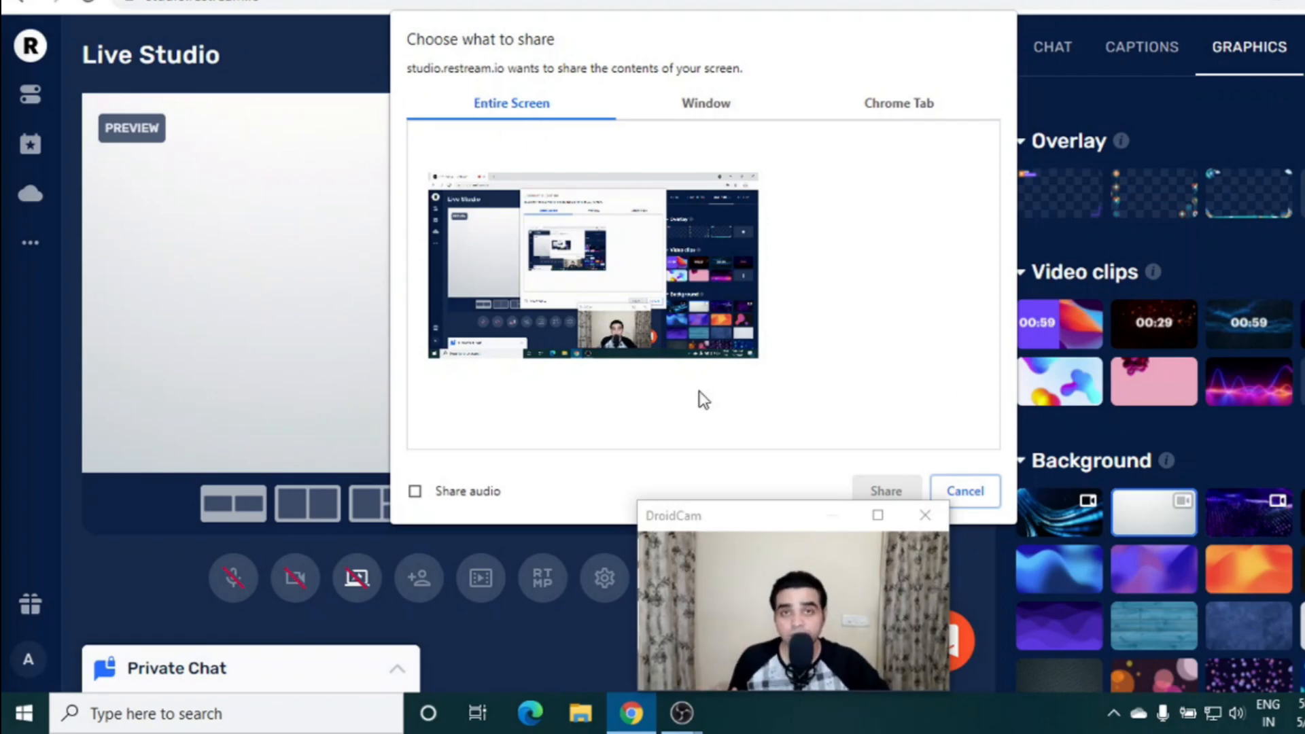
pyautogui.click(703, 105)
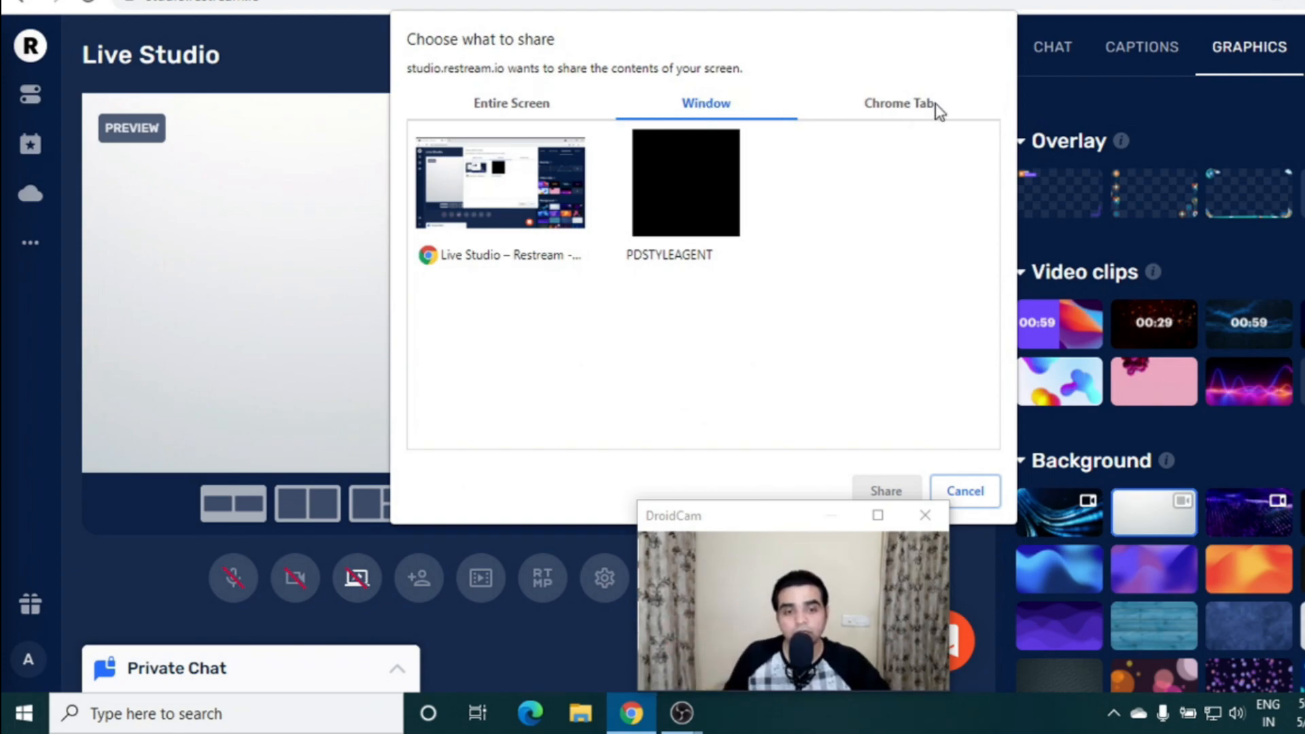
pyautogui.click(919, 109)
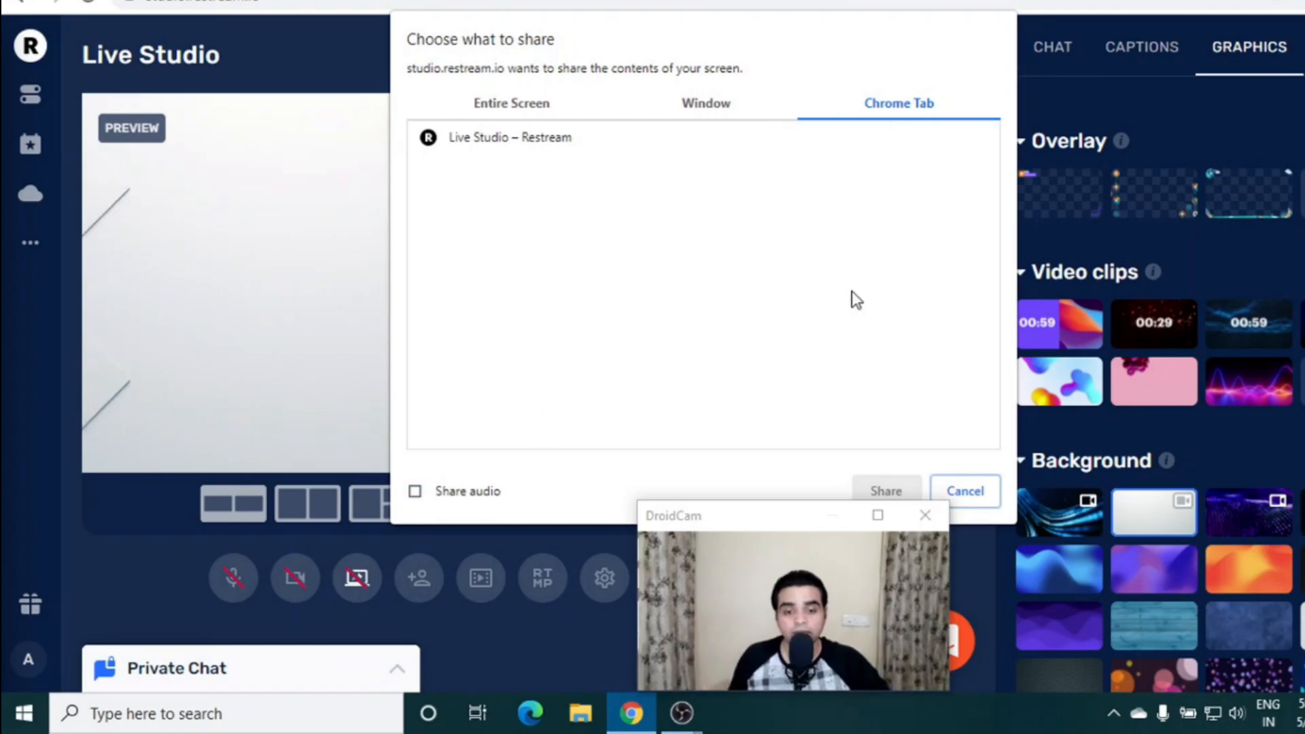
pyautogui.click(634, 723)
pyautogui.click(639, 722)
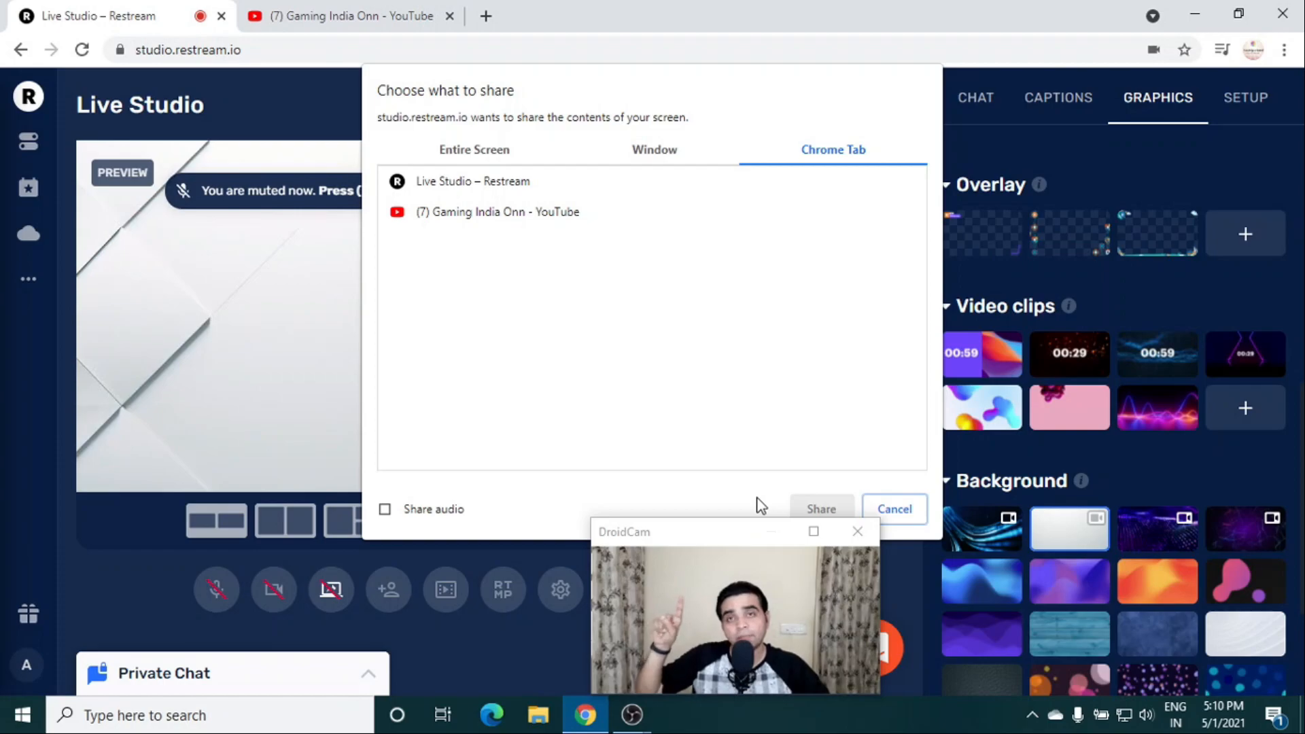
pyautogui.click(506, 217)
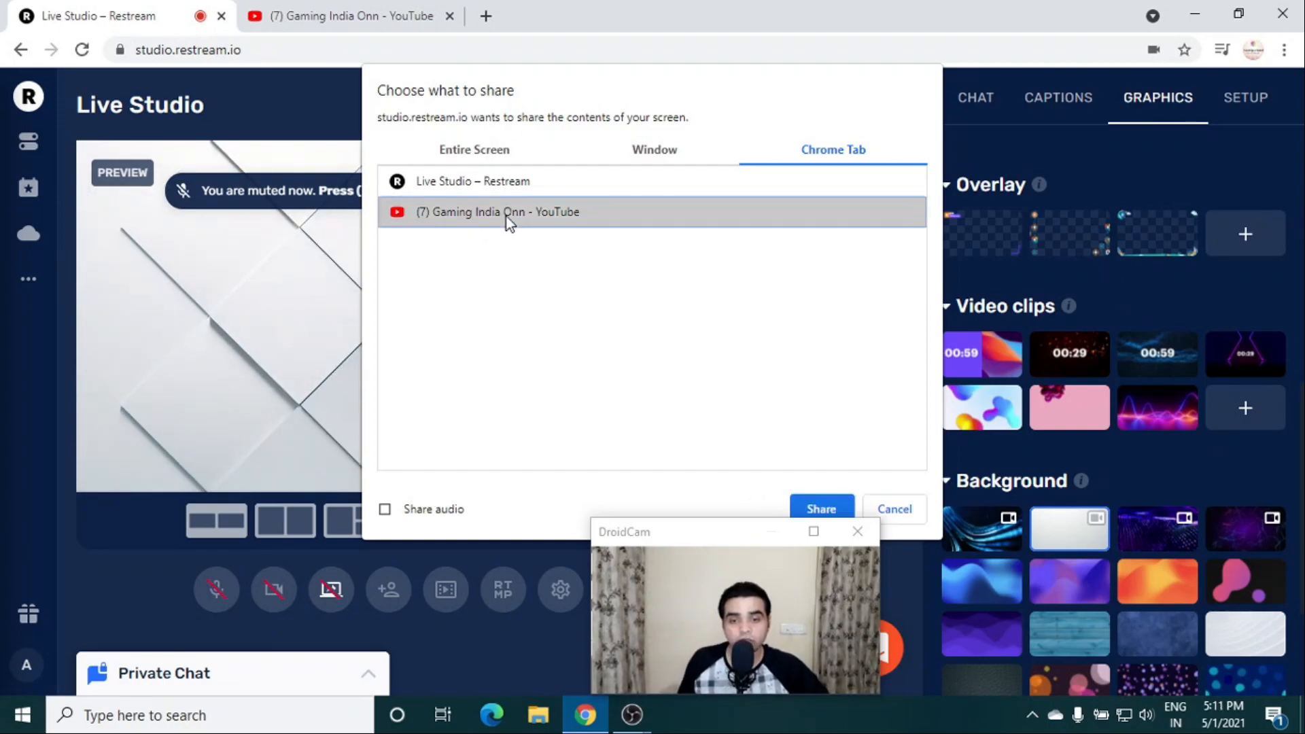
pyautogui.click(819, 509)
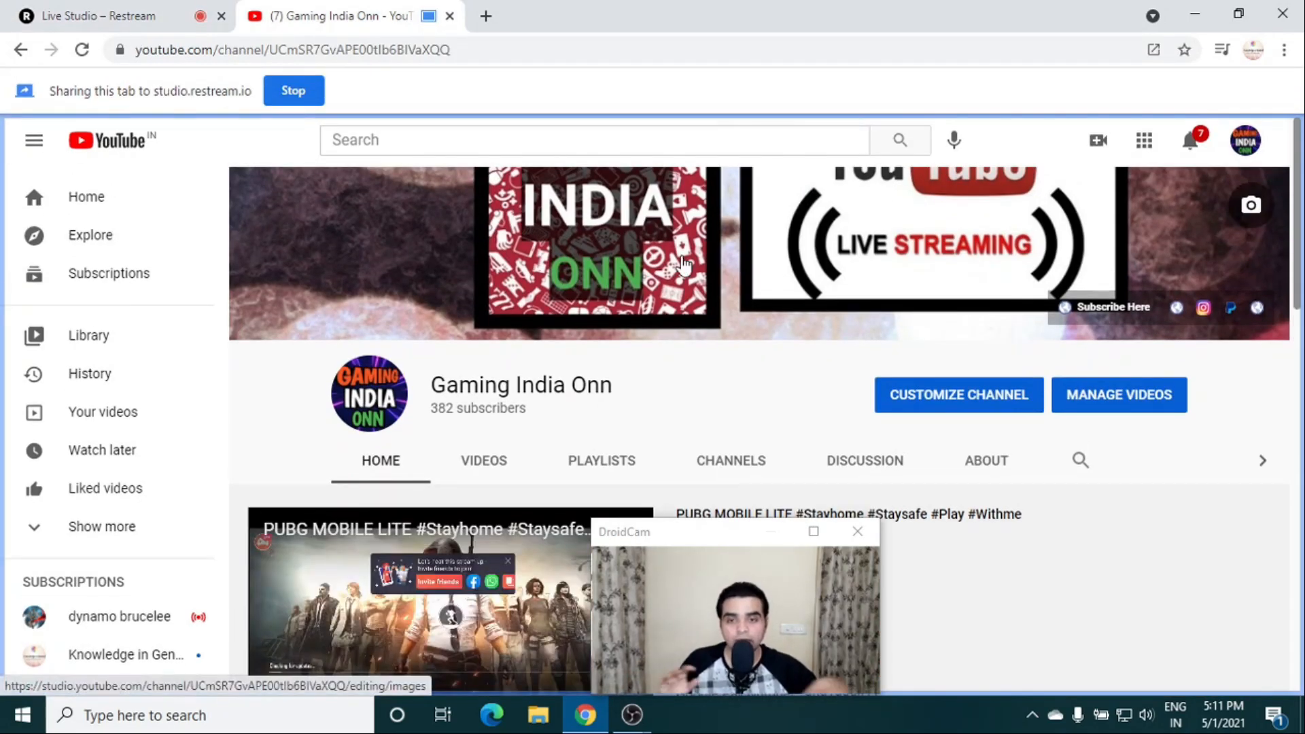
# - Browse the shared Gaming India Onn channel's home page and its list of uploaded videos
pyautogui.scroll(-7, 739, 316)
pyautogui.scroll(5, 740, 340)
pyautogui.scroll(-1, 740, 347)
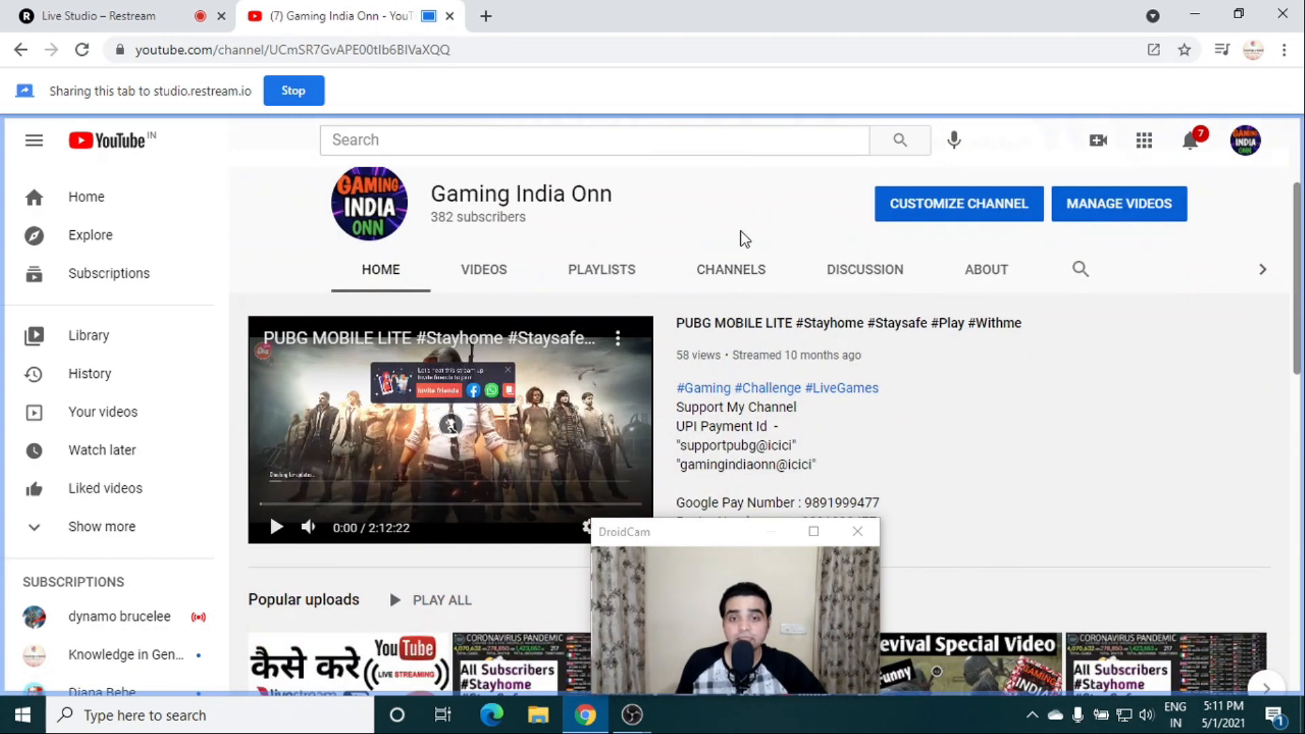
pyautogui.scroll(-12, 745, 239)
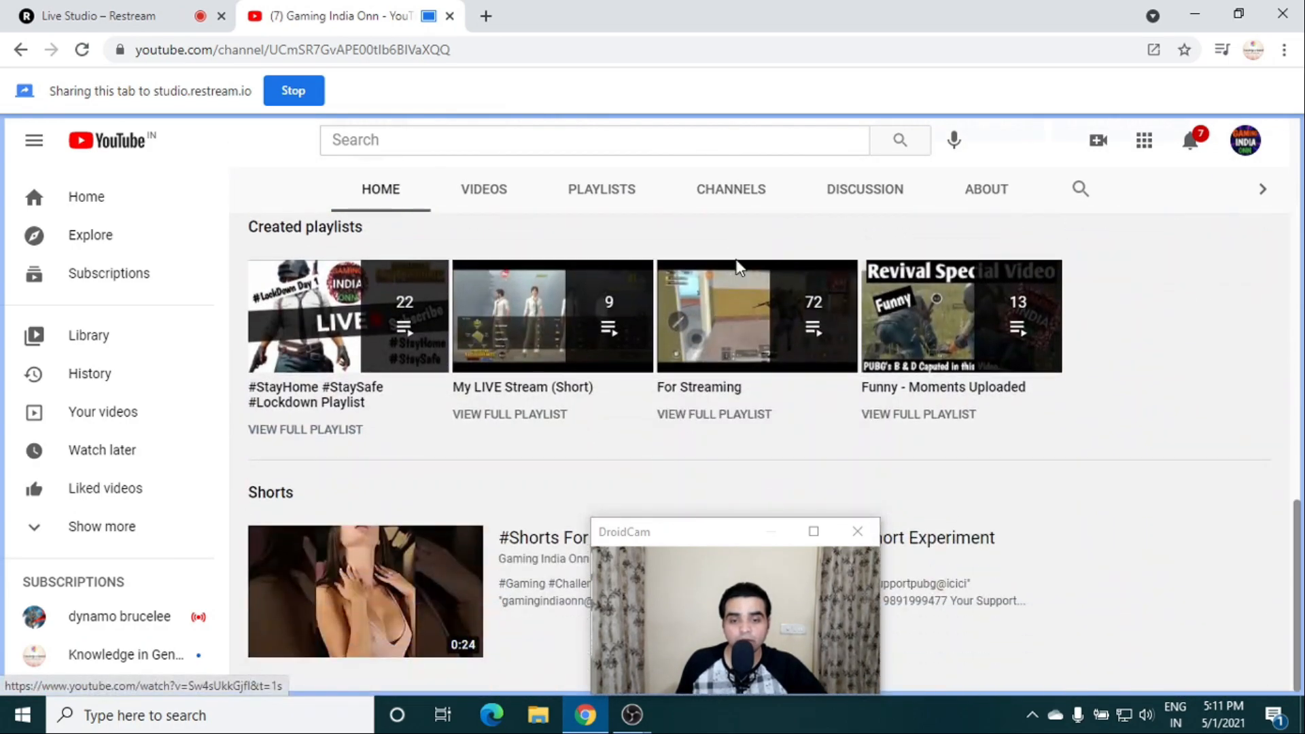
pyautogui.scroll(14, 739, 268)
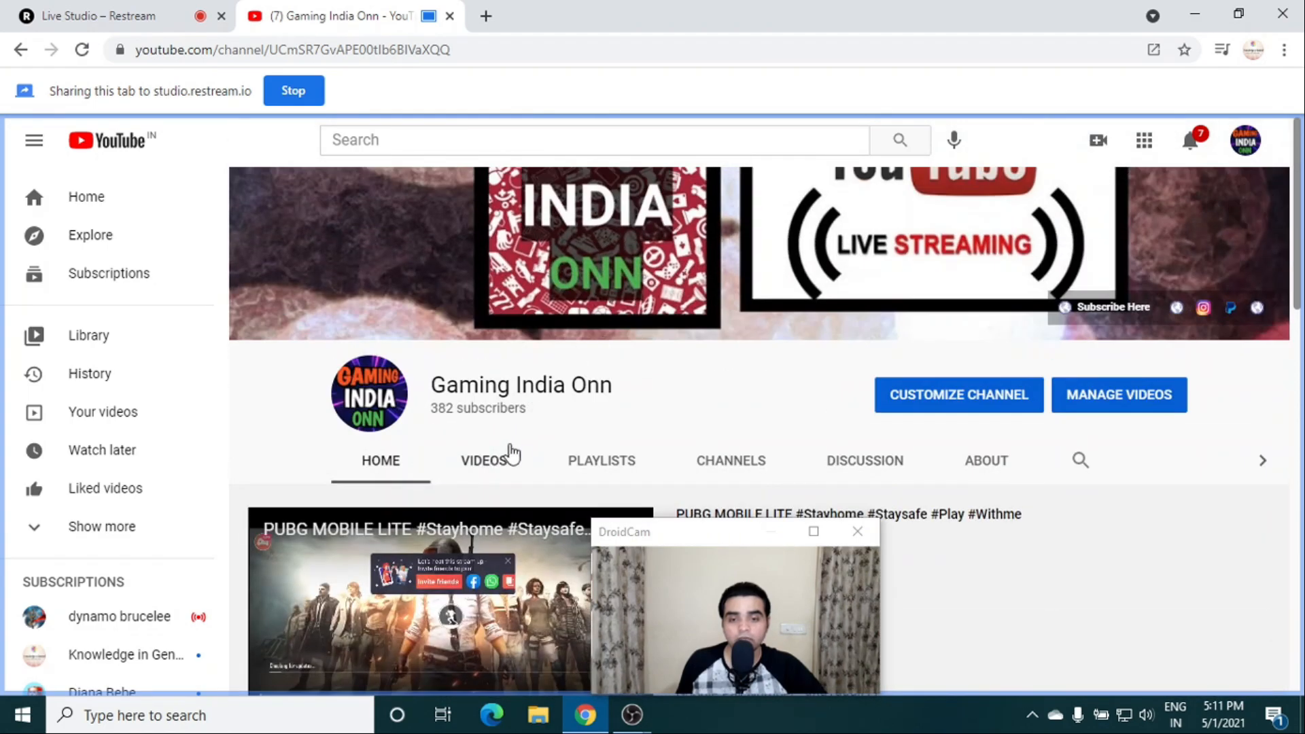
pyautogui.click(511, 453)
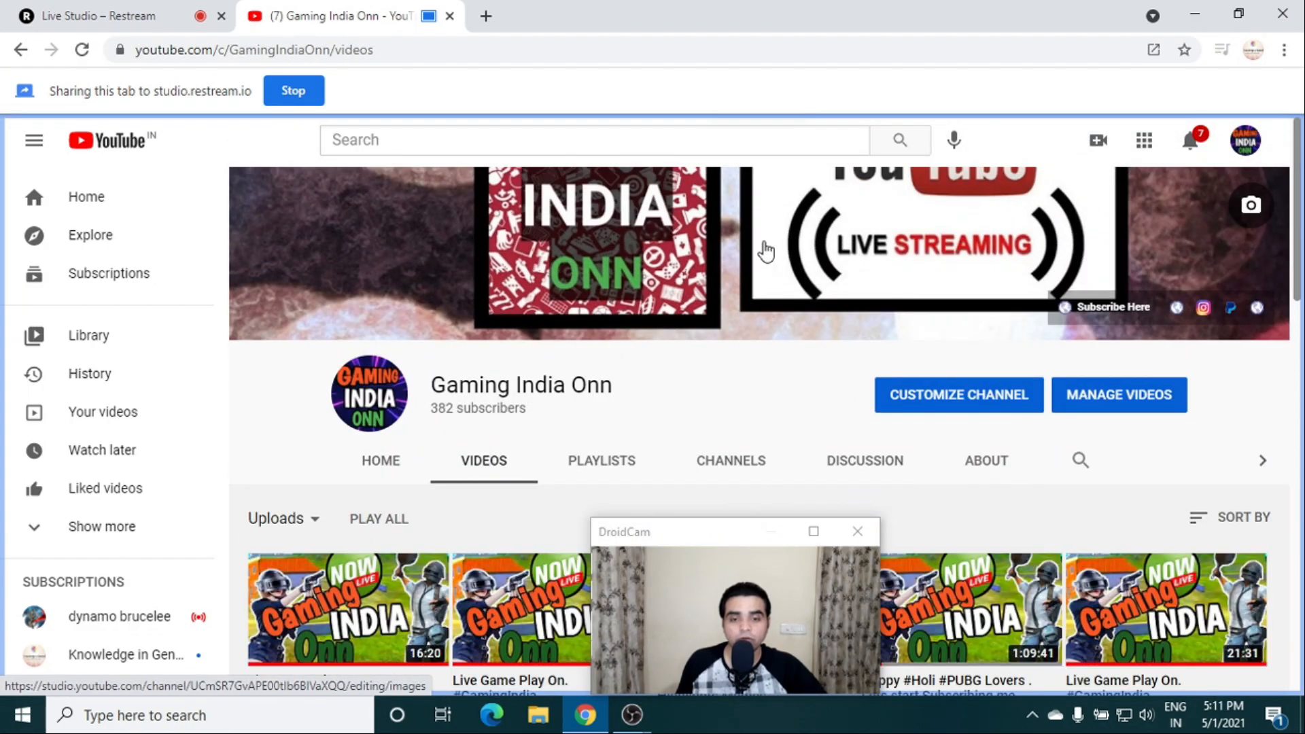
pyautogui.scroll(-7, 761, 249)
pyautogui.scroll(5, 771, 235)
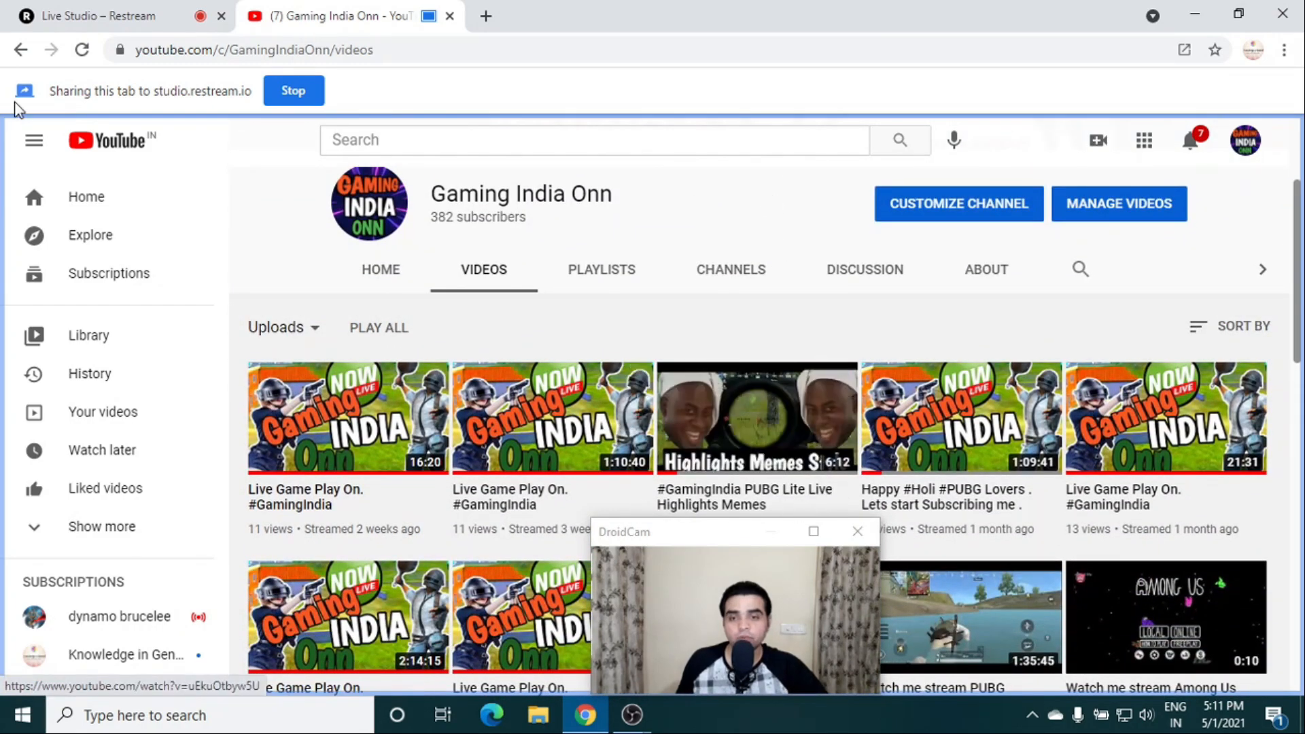
# - Return to Live Studio and put the shared YouTube screen on air in the stream preview
pyautogui.click(111, 18)
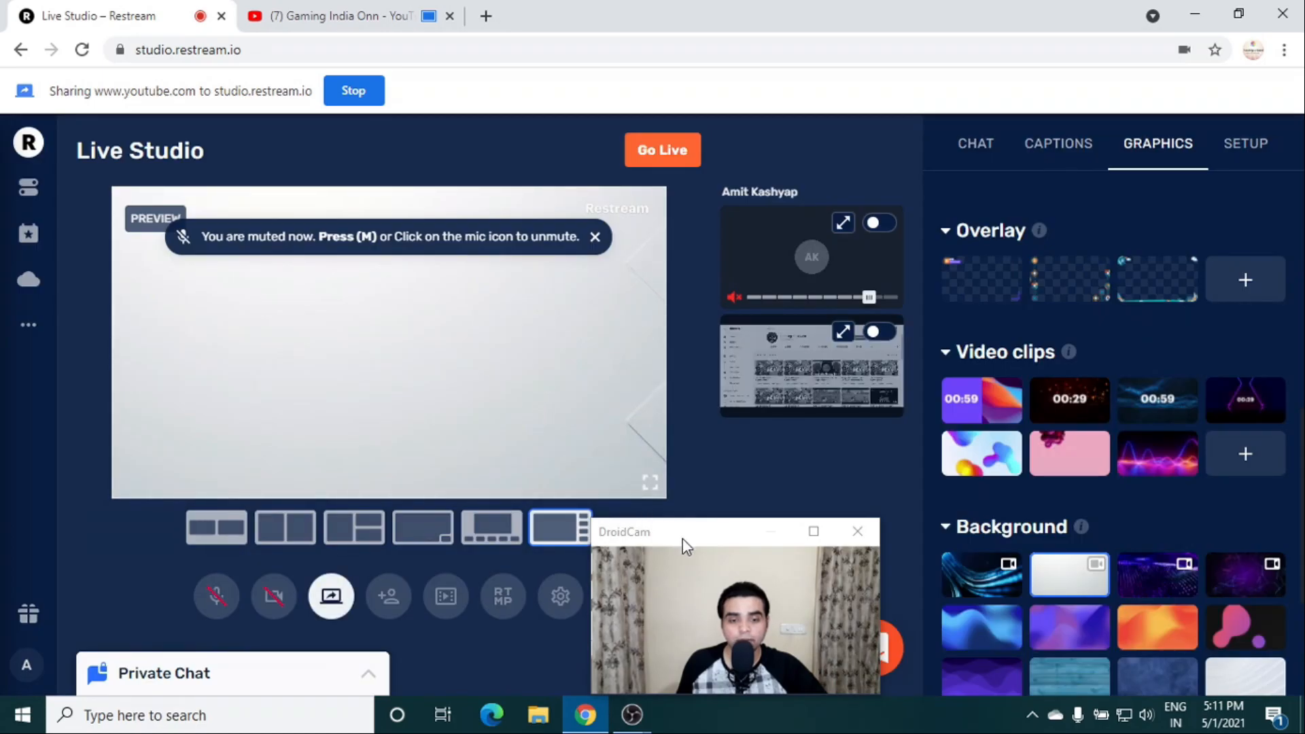
pyautogui.moveTo(685, 545); pyautogui.dragTo(741, 456)
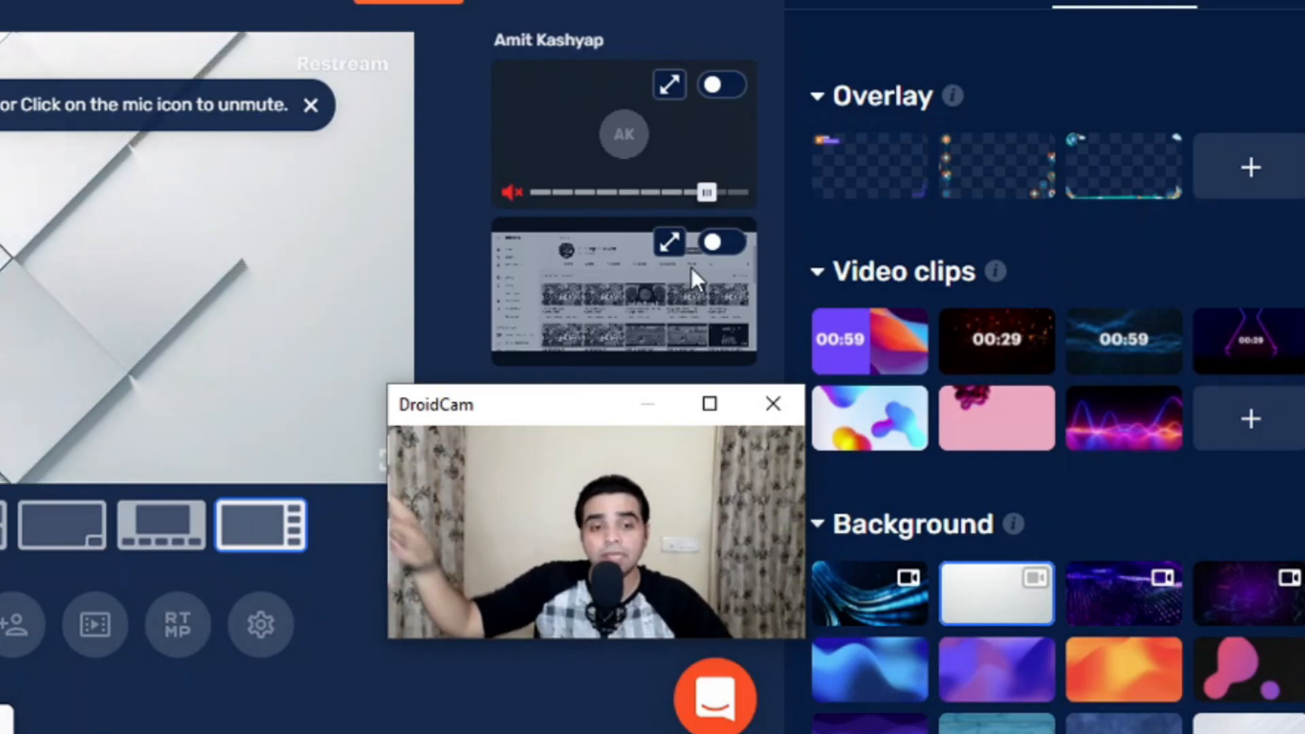
pyautogui.click(722, 249)
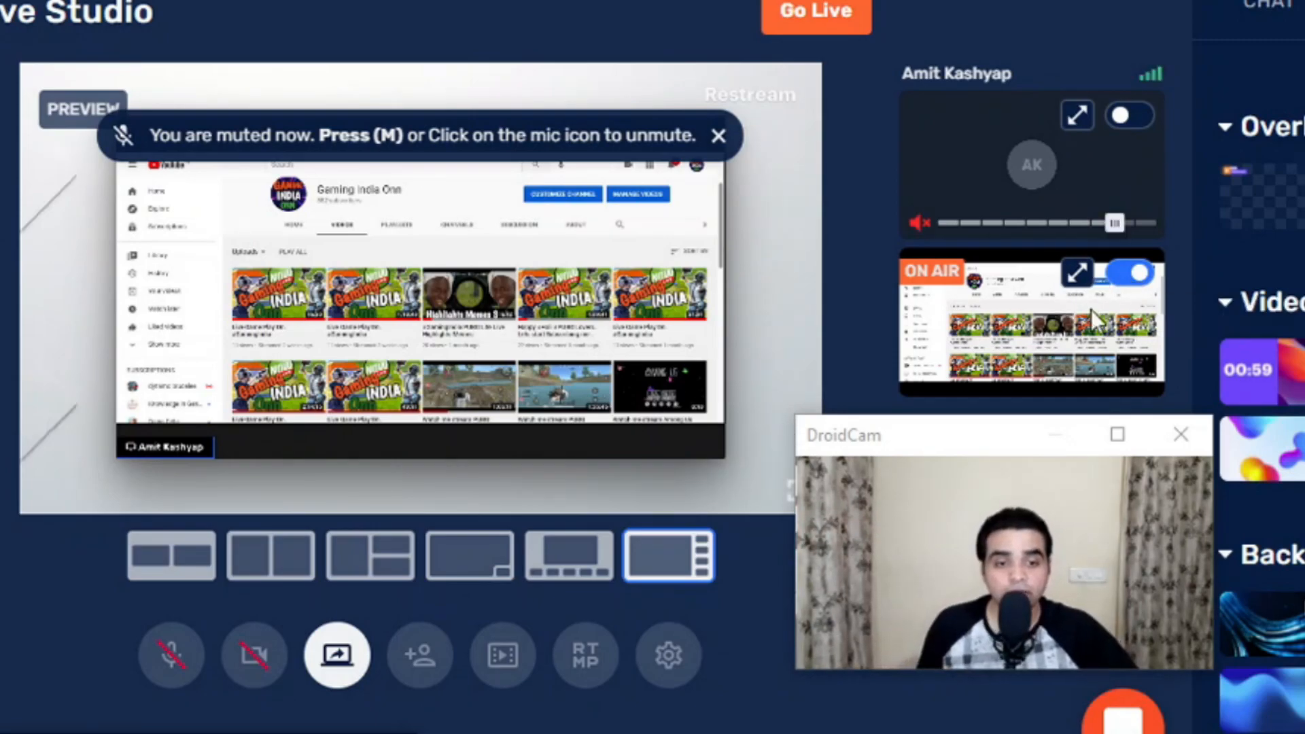
pyautogui.click(1137, 275)
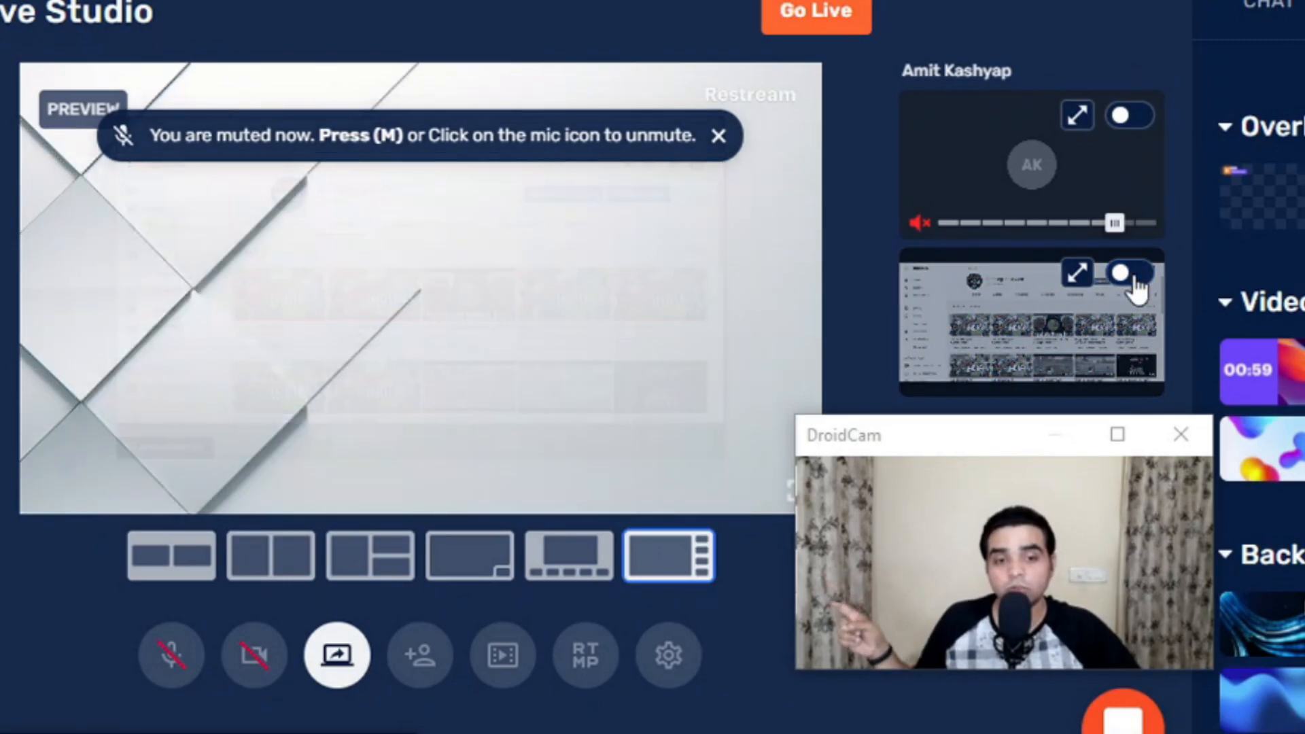
pyautogui.click(1136, 274)
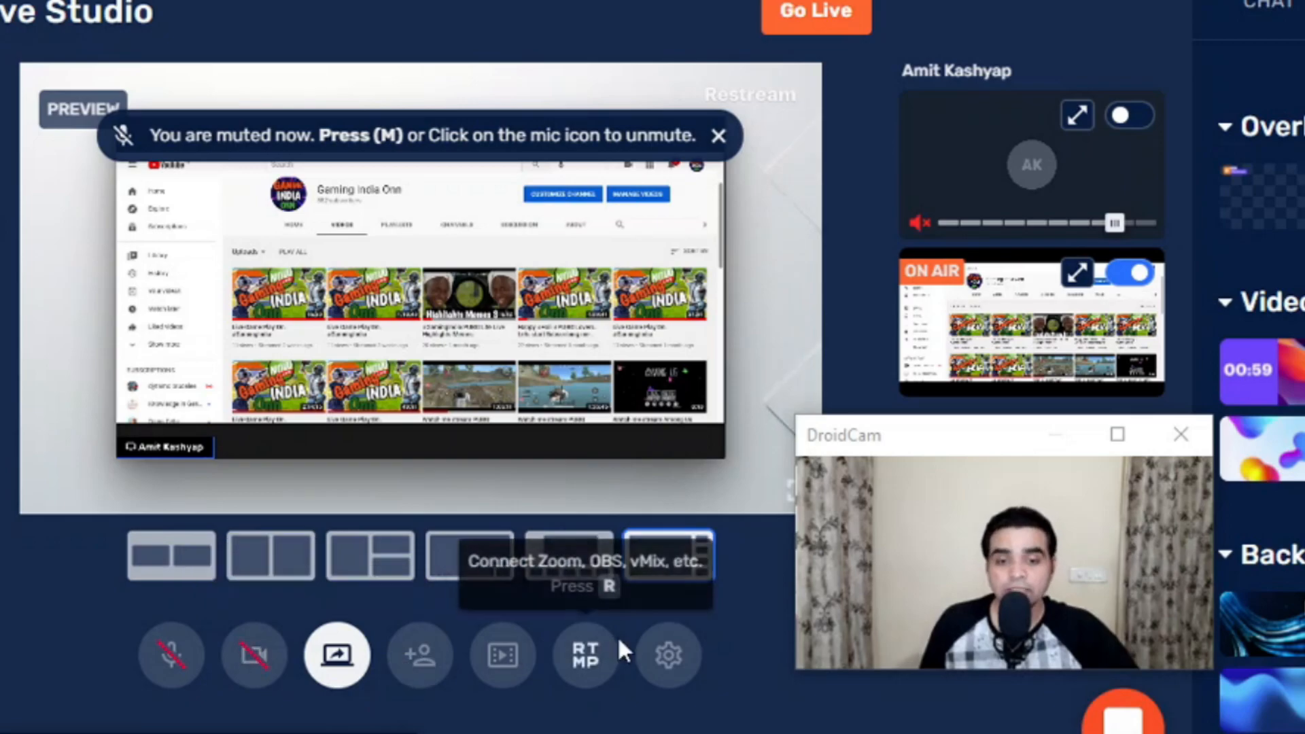
# - Set the studio's video input to USB Camera
pyautogui.click(668, 656)
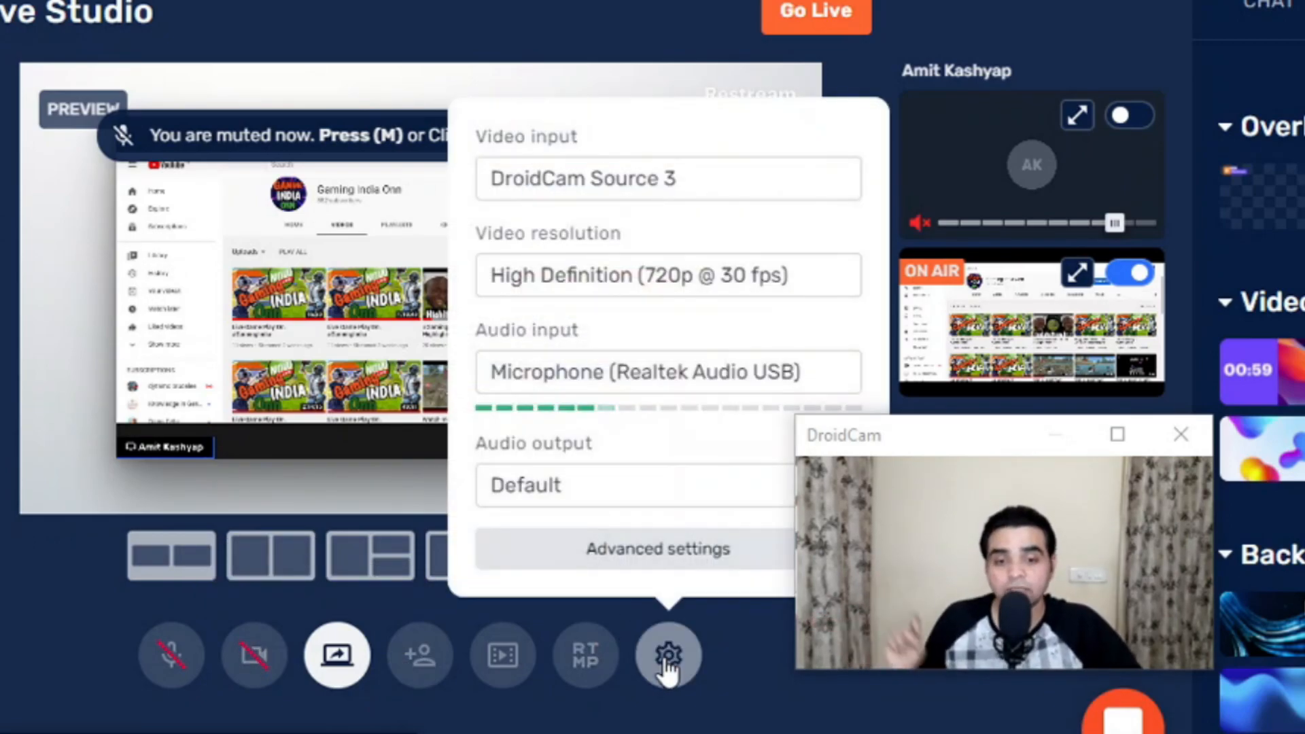
pyautogui.click(827, 190)
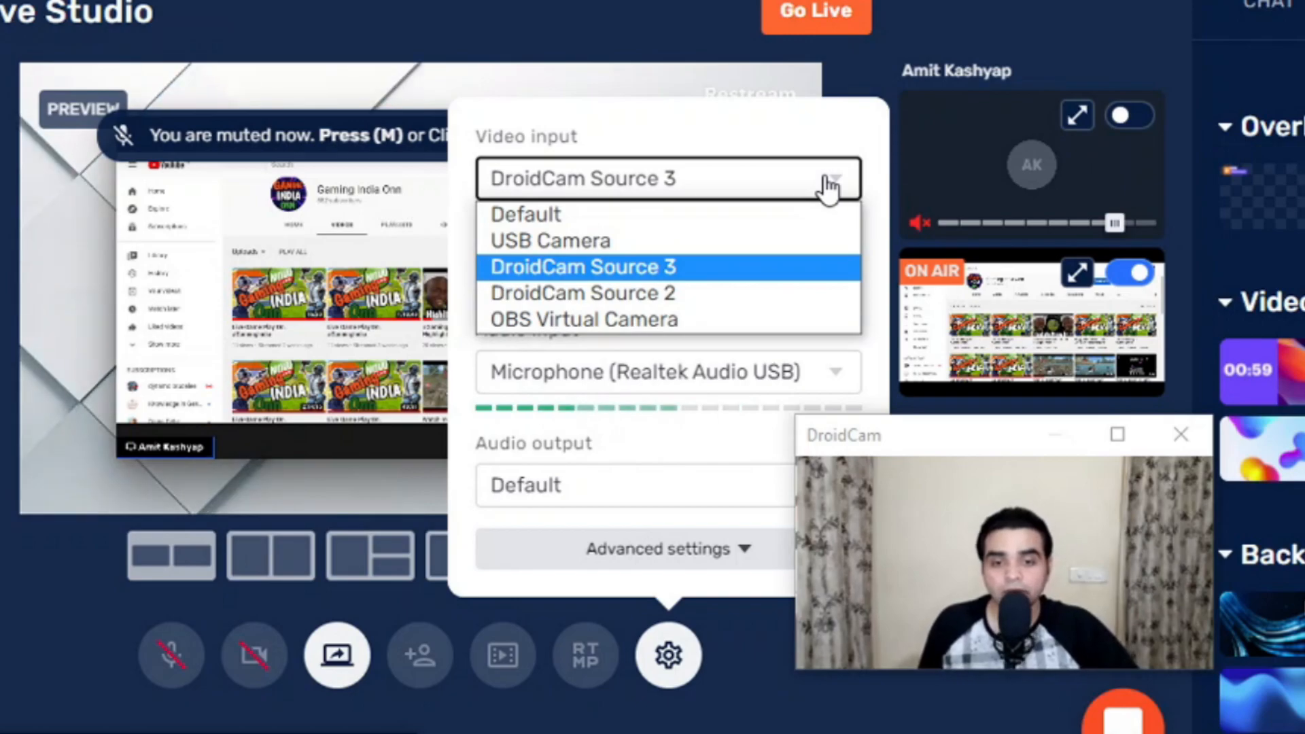
pyautogui.click(644, 247)
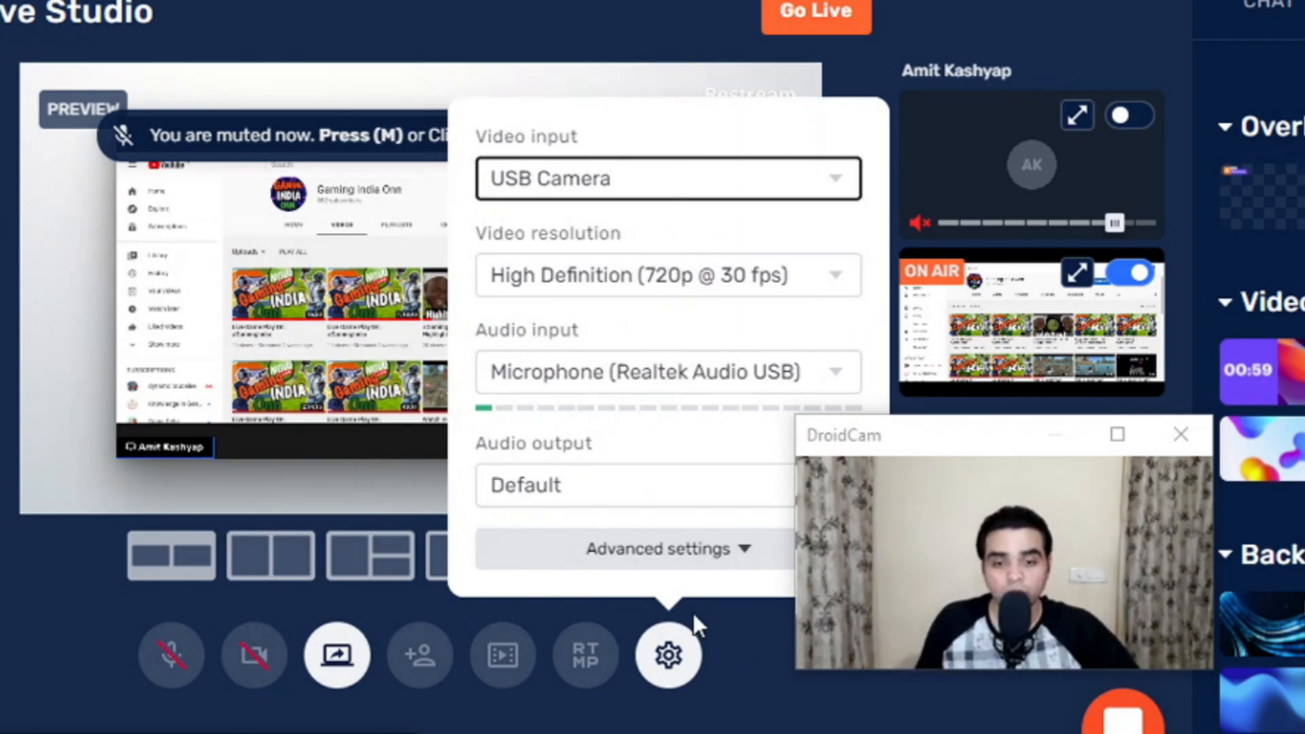
pyautogui.click(678, 680)
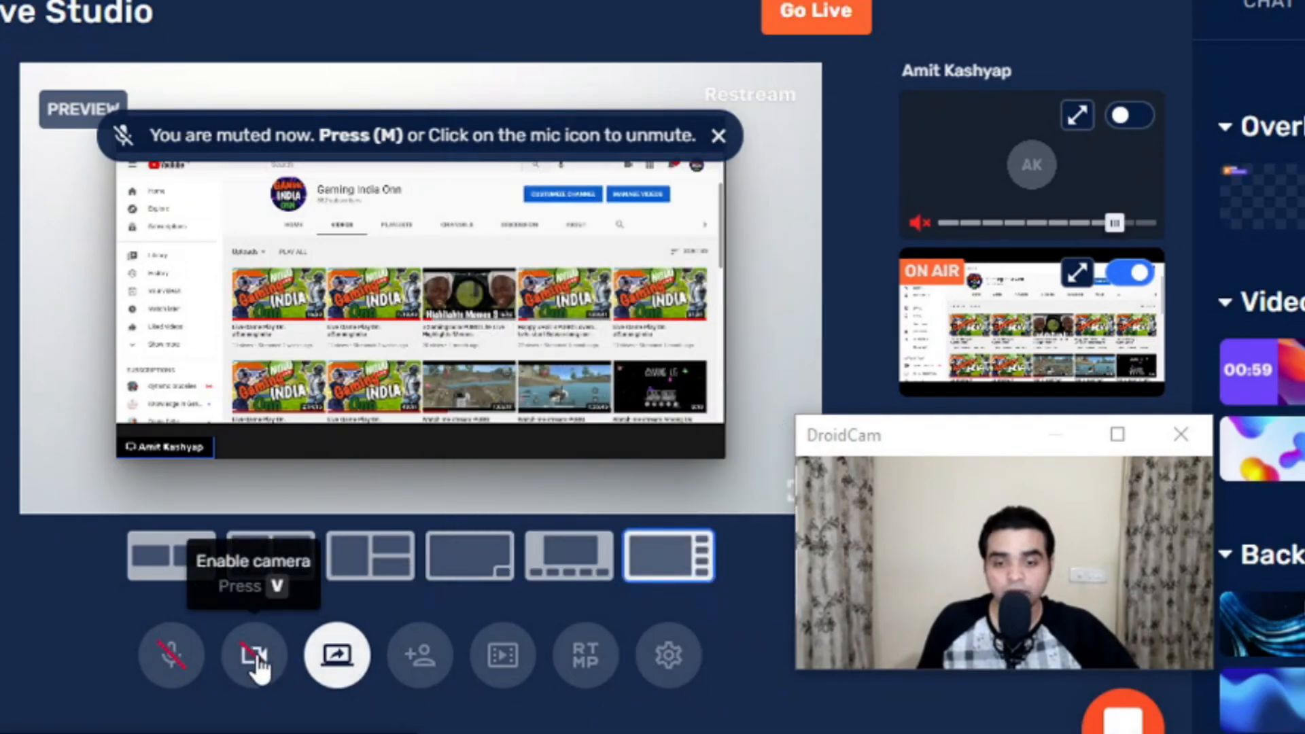
# - Enable the camera and lower the volume of the camera source to 0
pyautogui.click(256, 663)
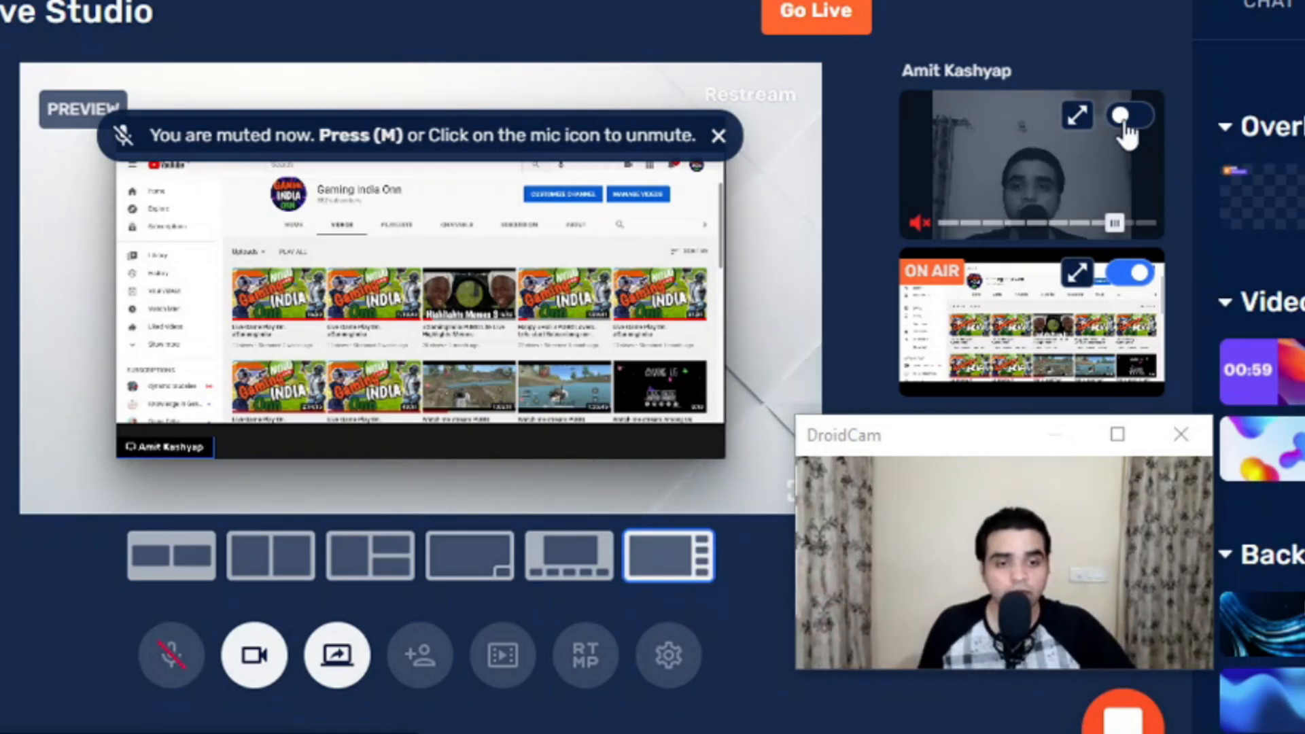
pyautogui.moveTo(1113, 223); pyautogui.dragTo(884, 239)
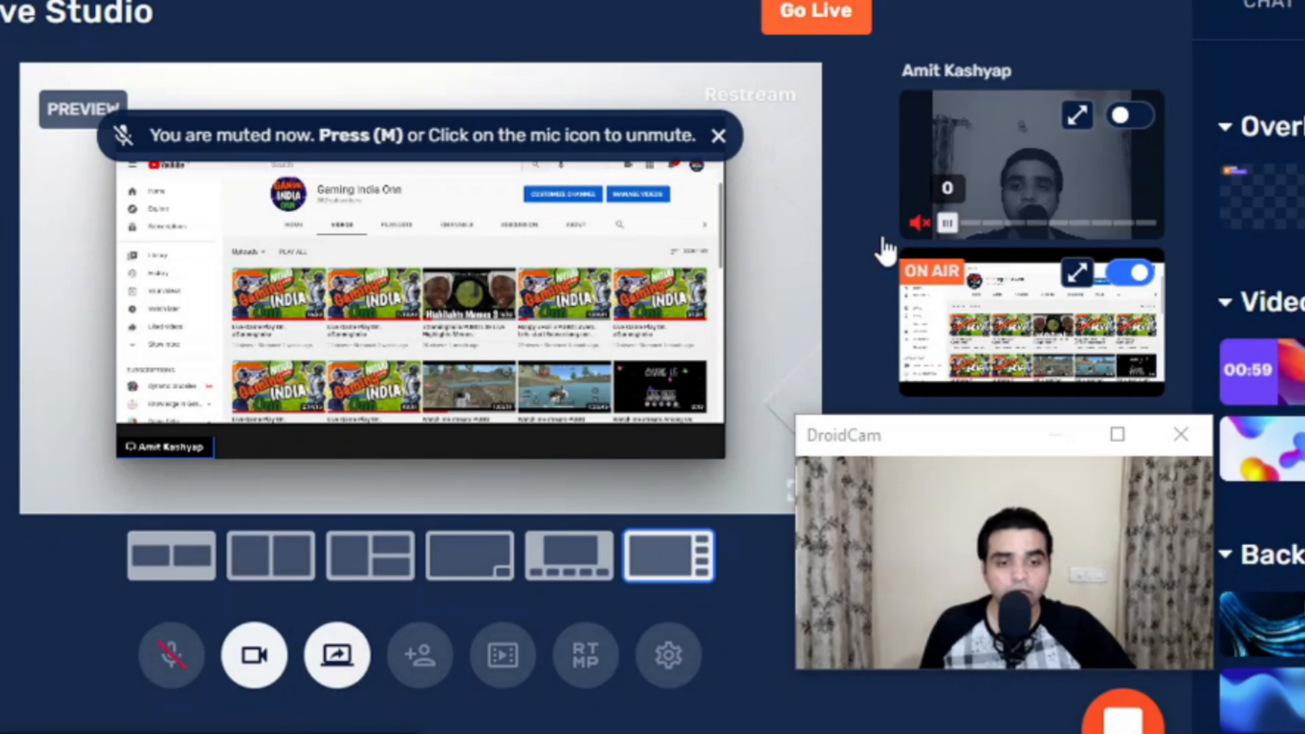
# - Put the camera source on air alongside the shared screen and dismiss the muted-microphone notice
pyautogui.click(1130, 122)
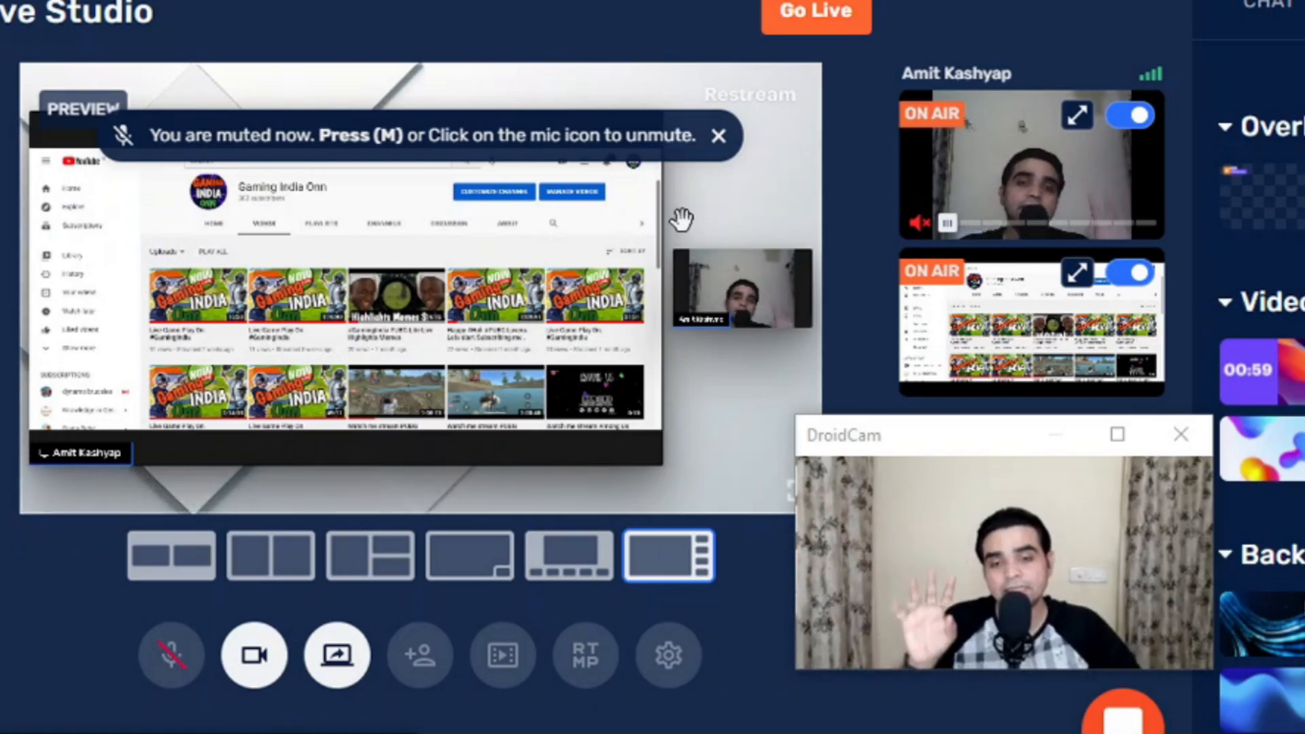
pyautogui.click(718, 136)
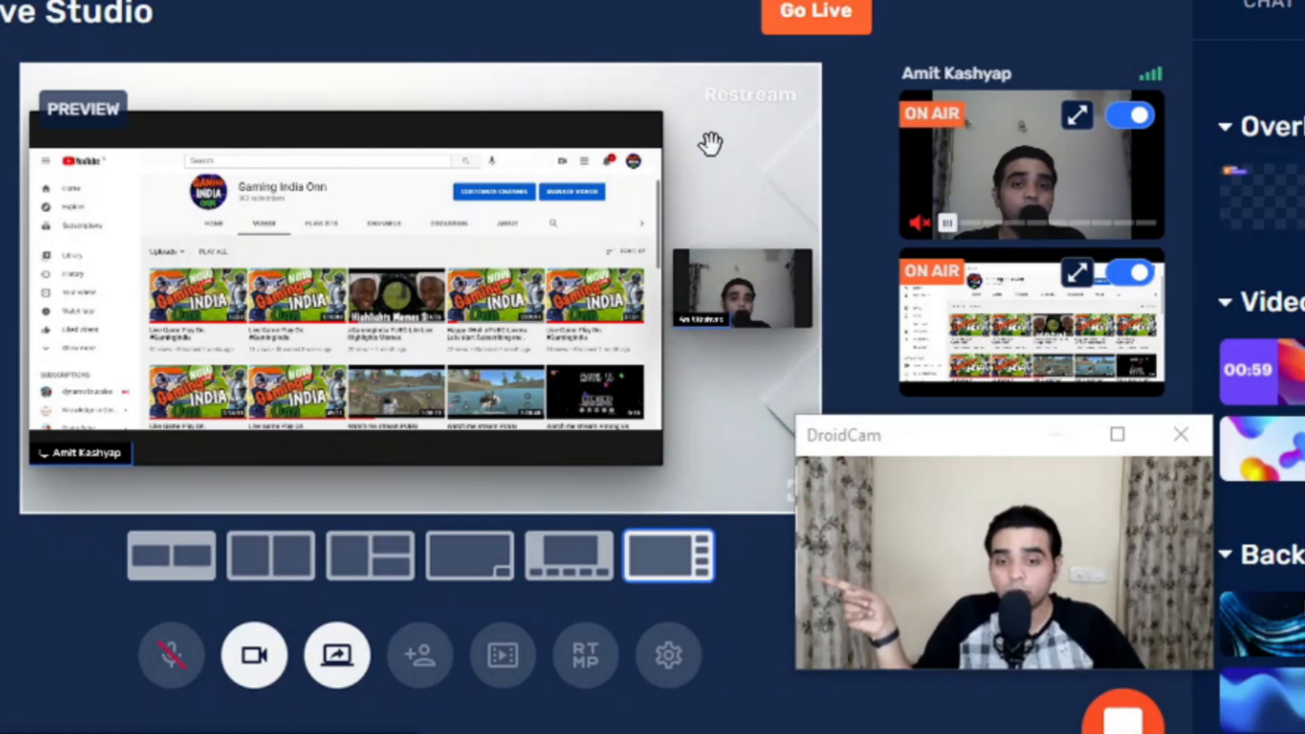
# - Try the two-column and one-large-two-stacked layouts, and apply the picture-in-picture layout with the camera clear of the DroidCam window
pyautogui.click(280, 577)
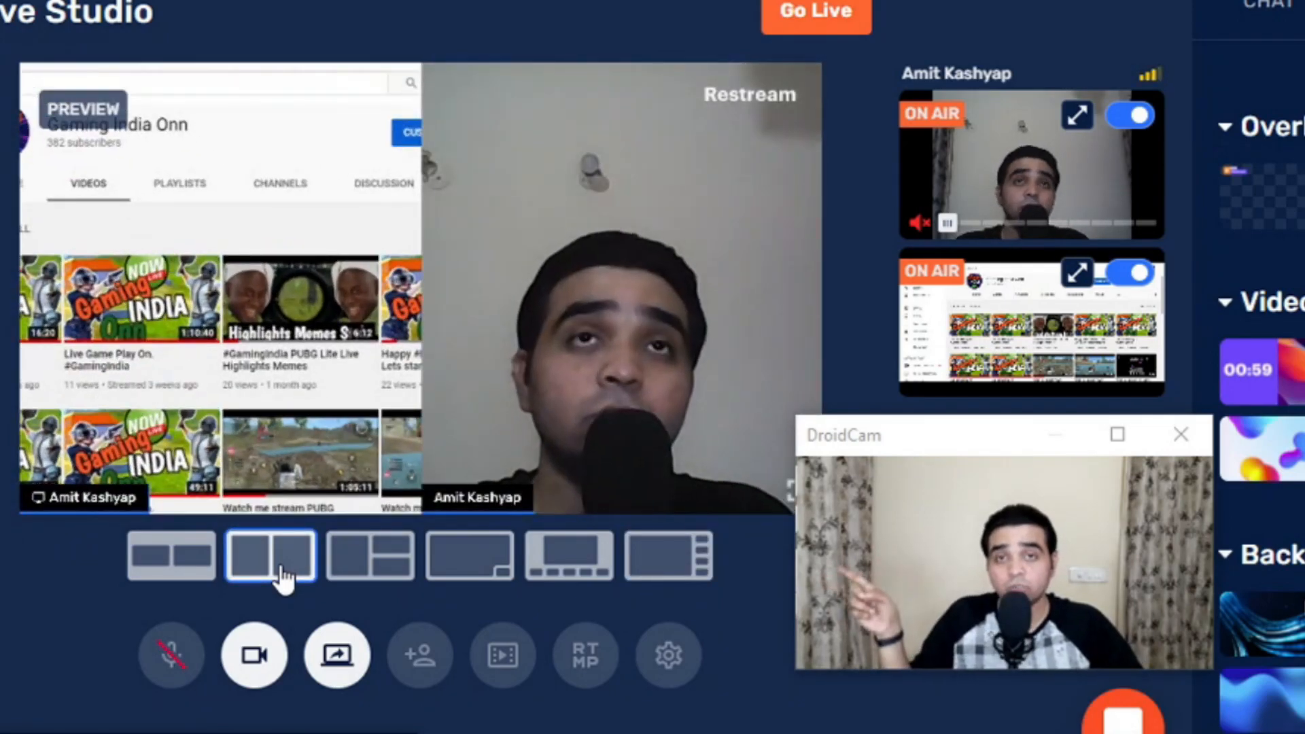
pyautogui.click(368, 574)
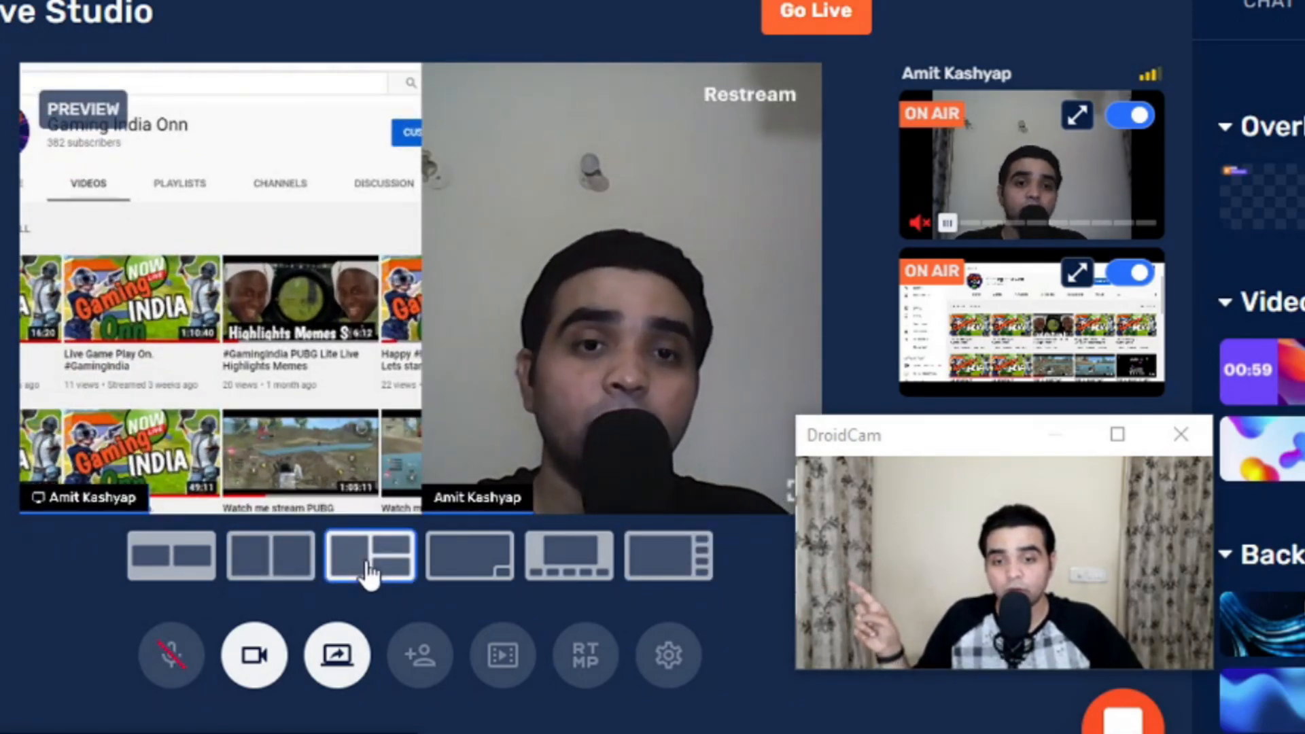
pyautogui.click(458, 569)
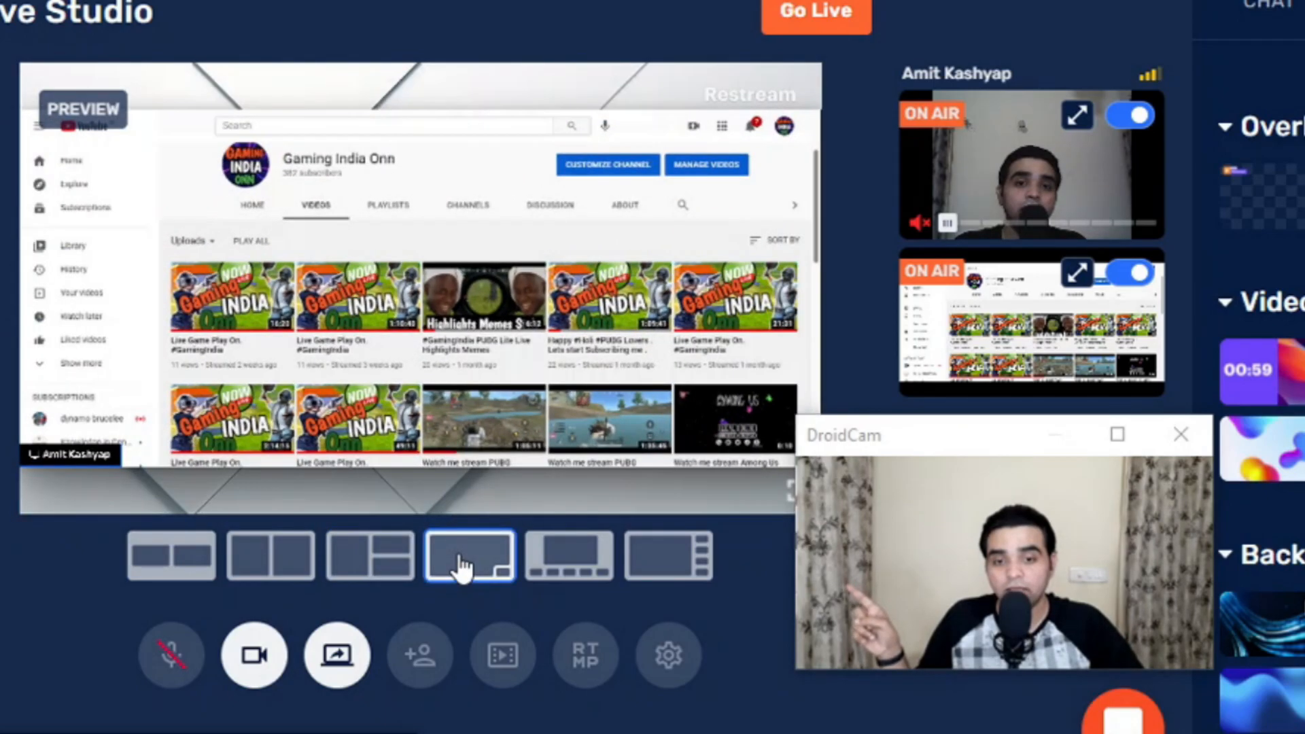
pyautogui.moveTo(901, 447); pyautogui.dragTo(975, 425)
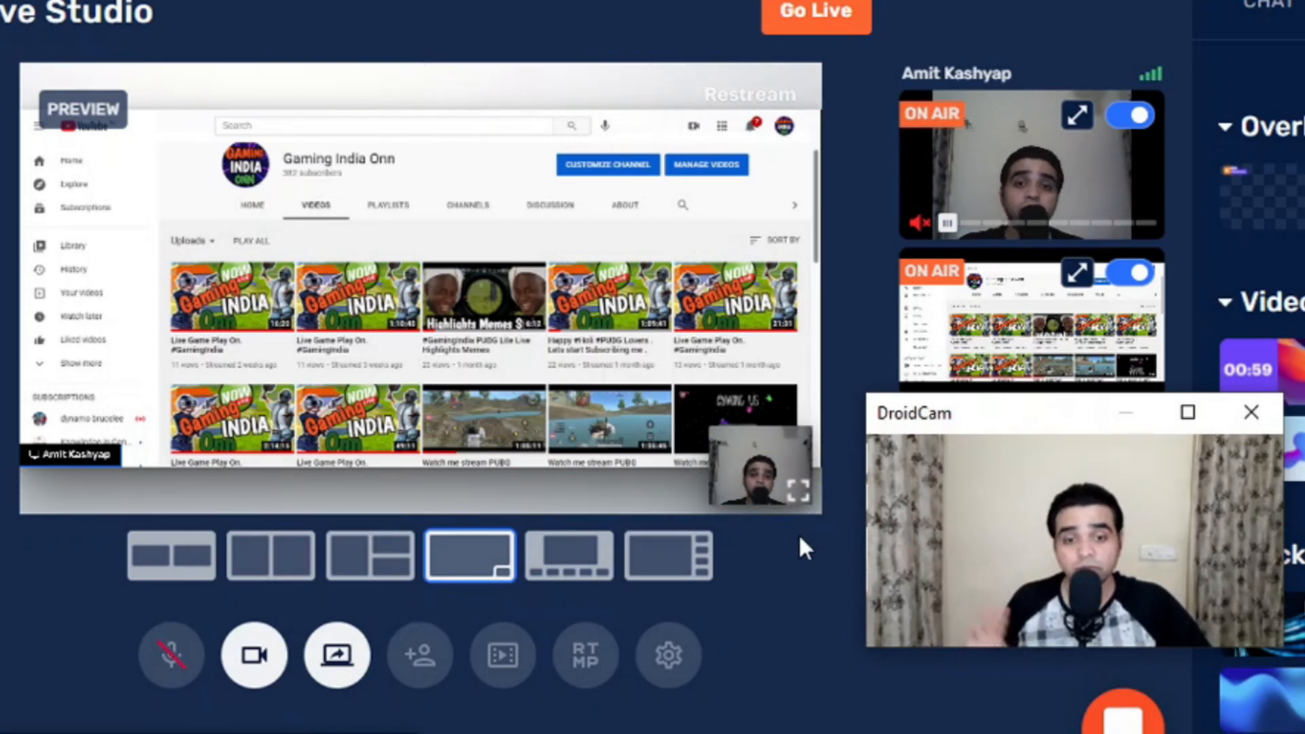
# - Swap the camera and shared screen in the picture-in-picture layout, and swap them back so the screen fills the main frame
pyautogui.click(748, 453)
pyautogui.moveTo(513, 286); pyautogui.dragTo(394, 276)
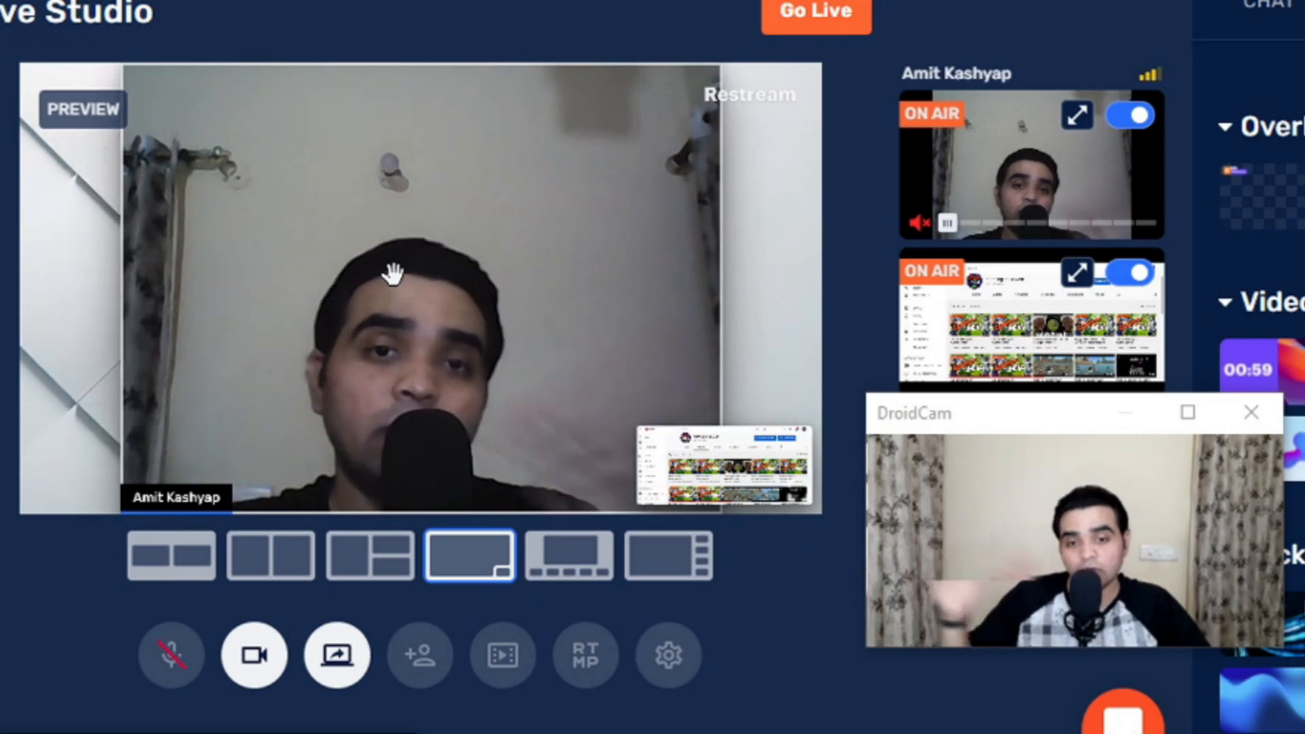
pyautogui.moveTo(327, 192); pyautogui.dragTo(732, 448)
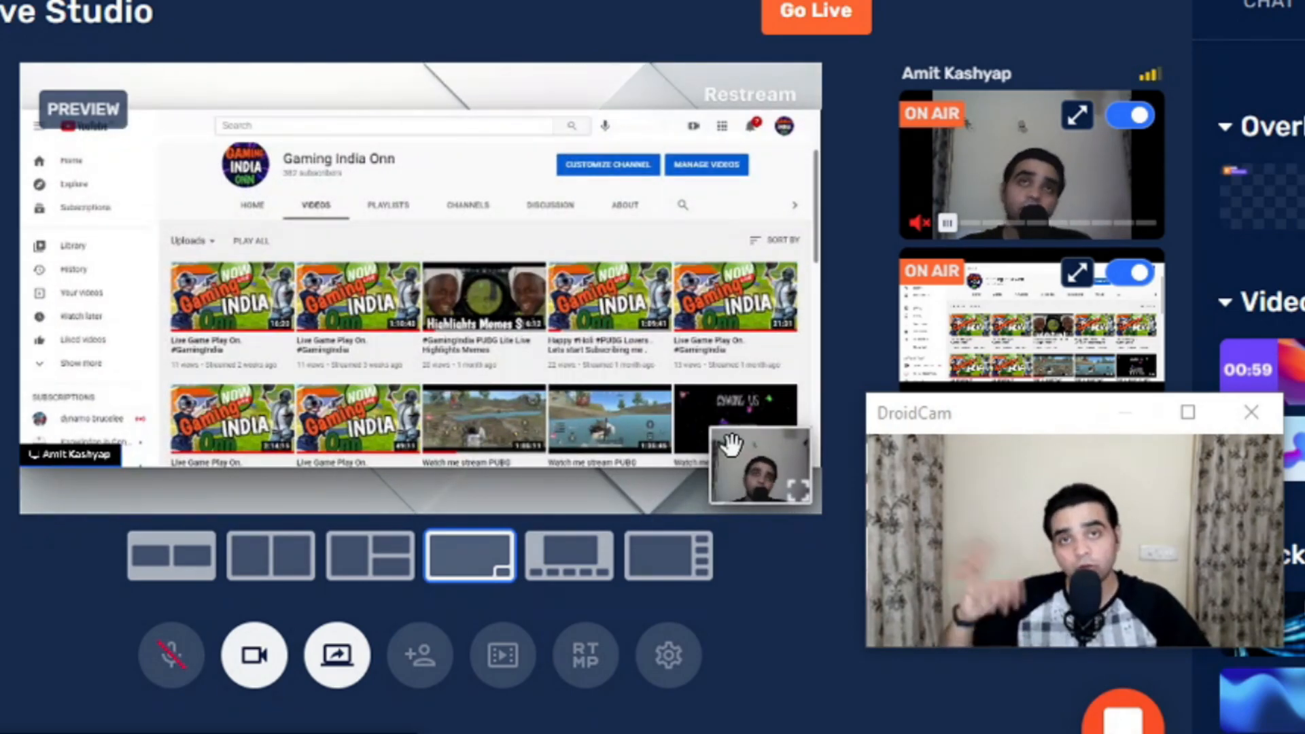
# - Try the layout with thumbnails below the main frame and switch the preview to the side Thumbnails layout
pyautogui.click(581, 557)
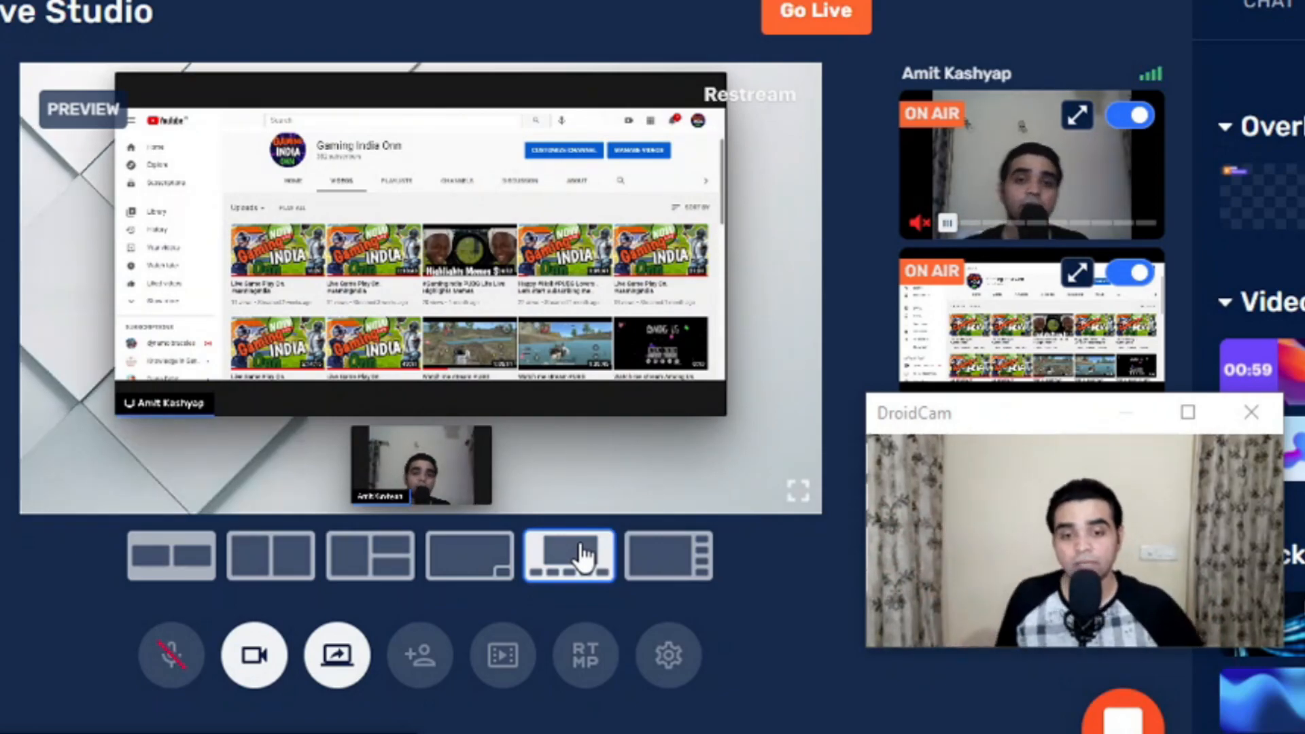
pyautogui.click(660, 561)
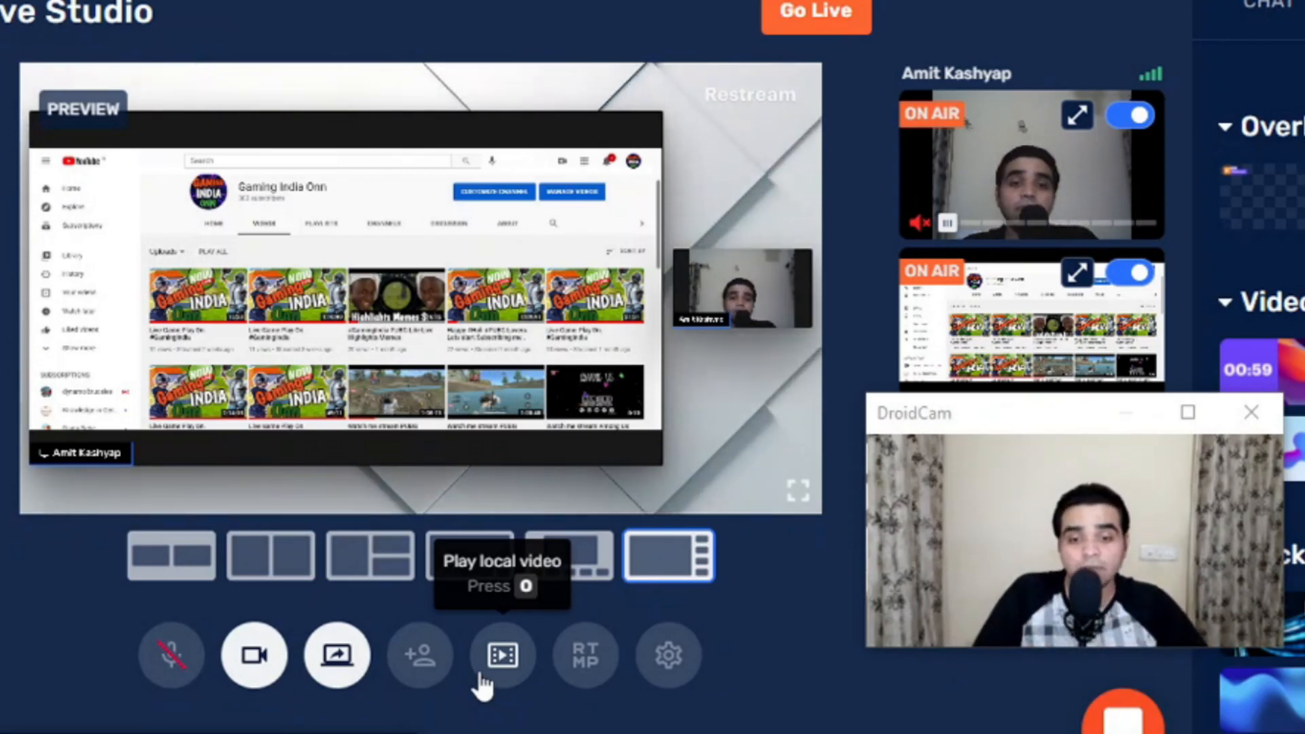
# - Add a local video file from the E: drive as a studio source and move the DroidCam window clear of its thumbnail
pyautogui.click(509, 651)
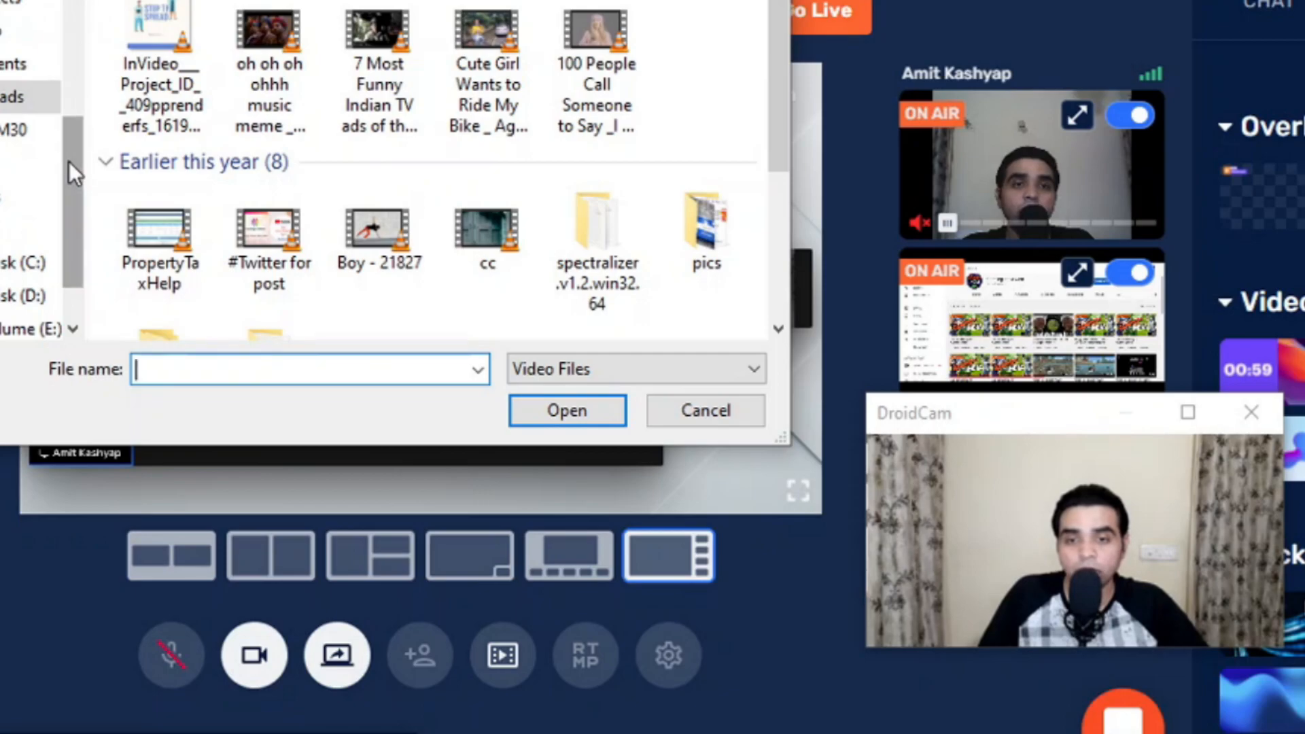
pyautogui.scroll(-1, 67, 161)
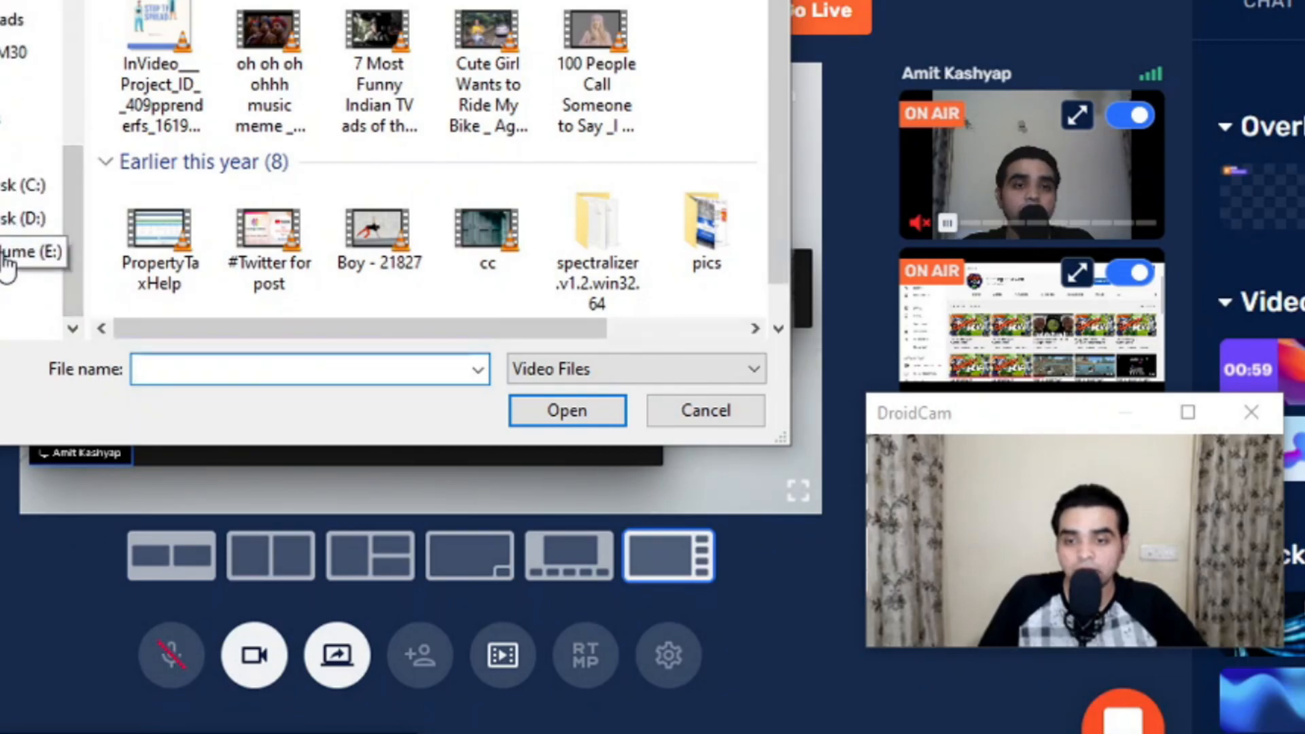
pyautogui.click(7, 266)
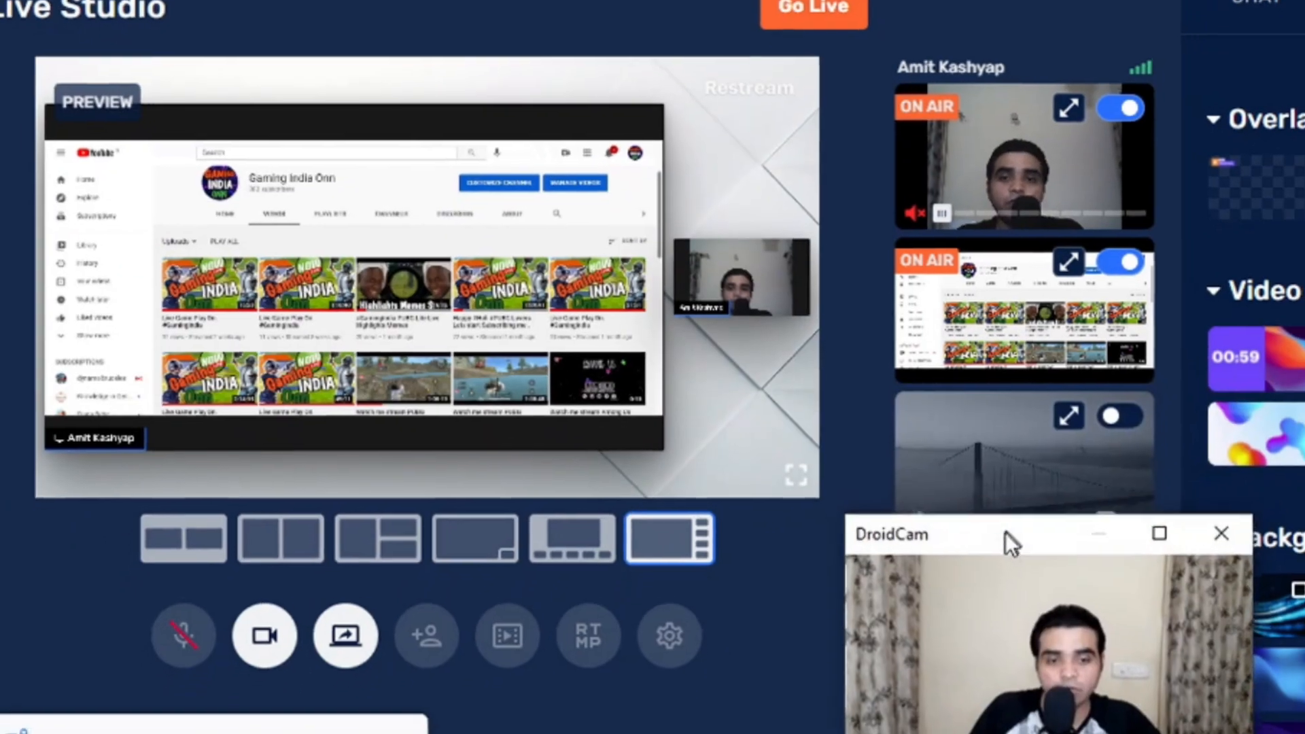
pyautogui.moveTo(1005, 533); pyautogui.dragTo(949, 497)
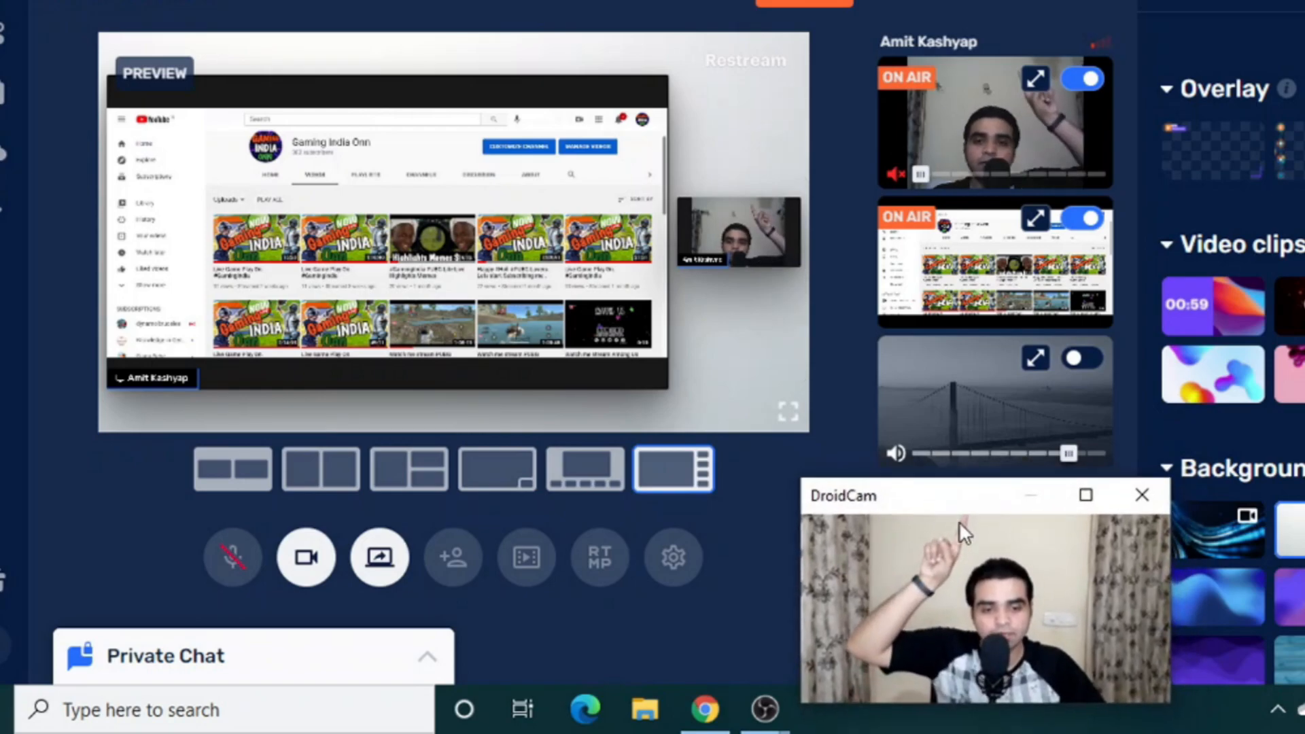
pyautogui.moveTo(942, 506); pyautogui.dragTo(947, 500)
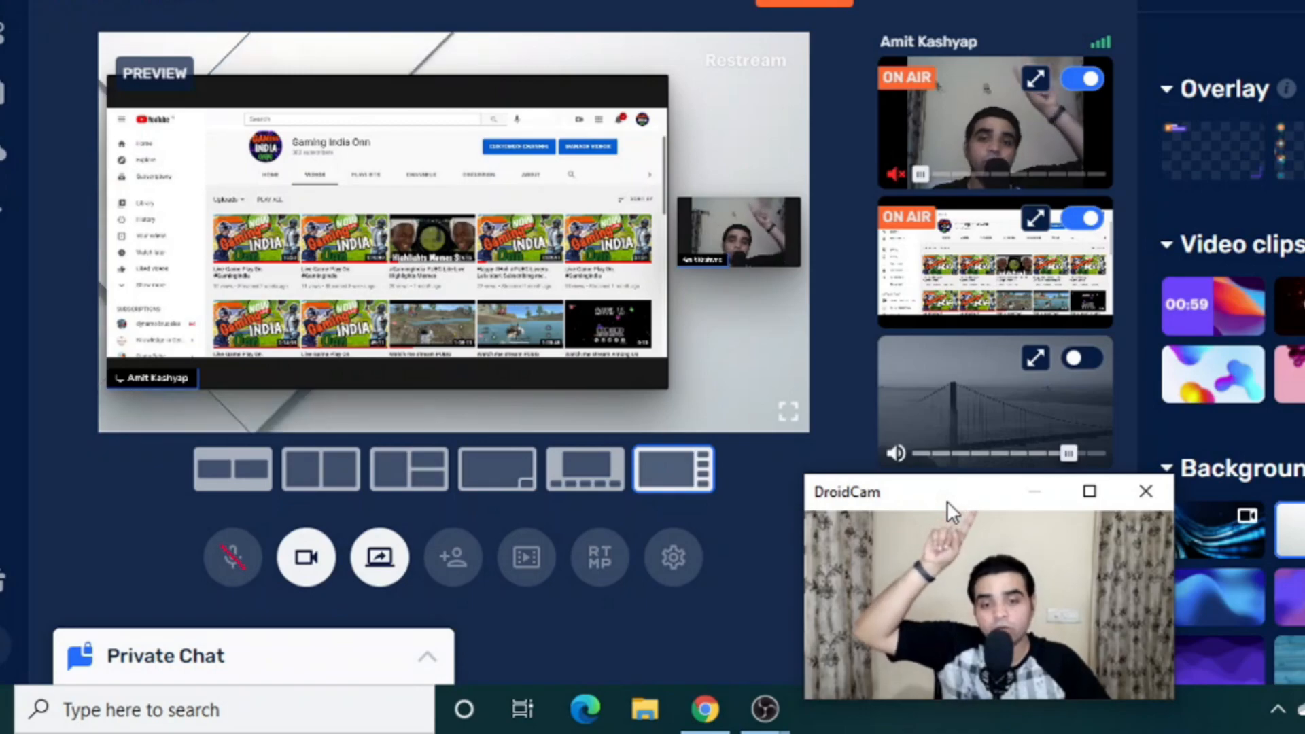
# - Put the local video on air and arrange the sources in the one-large-two-stacked layout with the camera in the large frame
pyautogui.click(1081, 360)
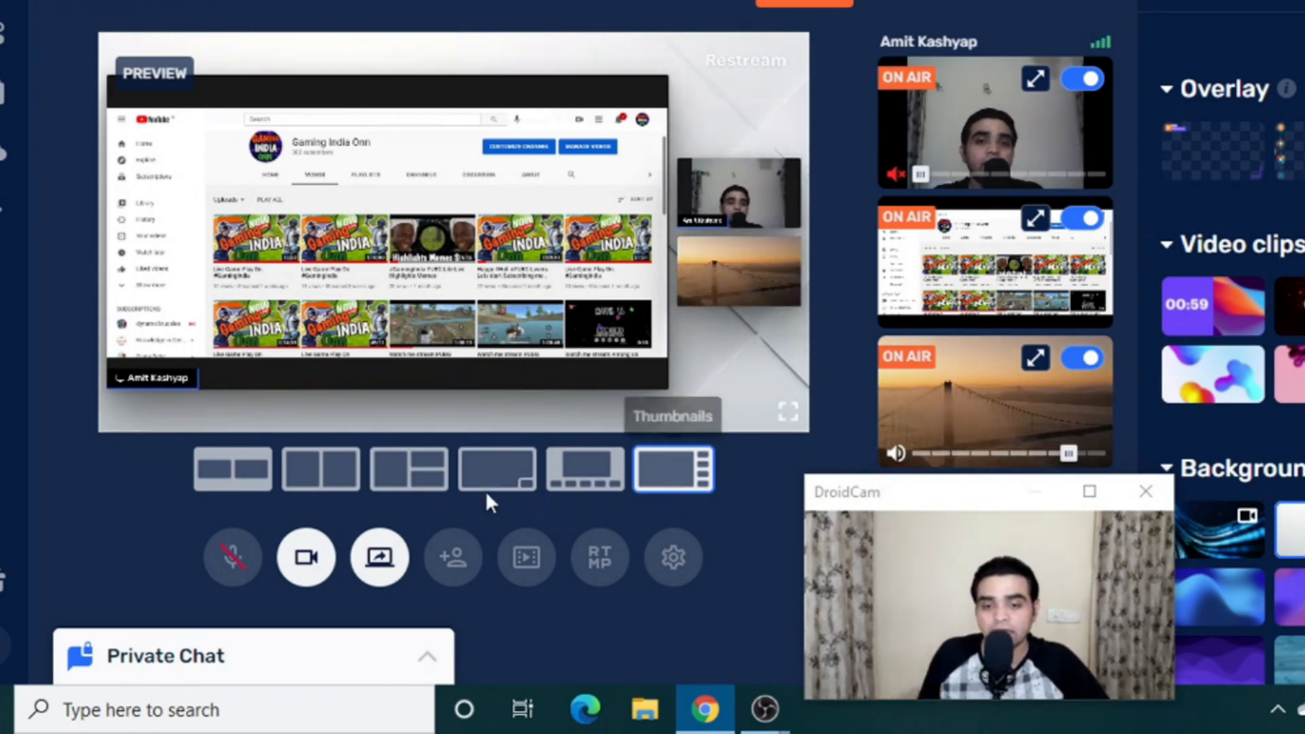
pyautogui.click(410, 476)
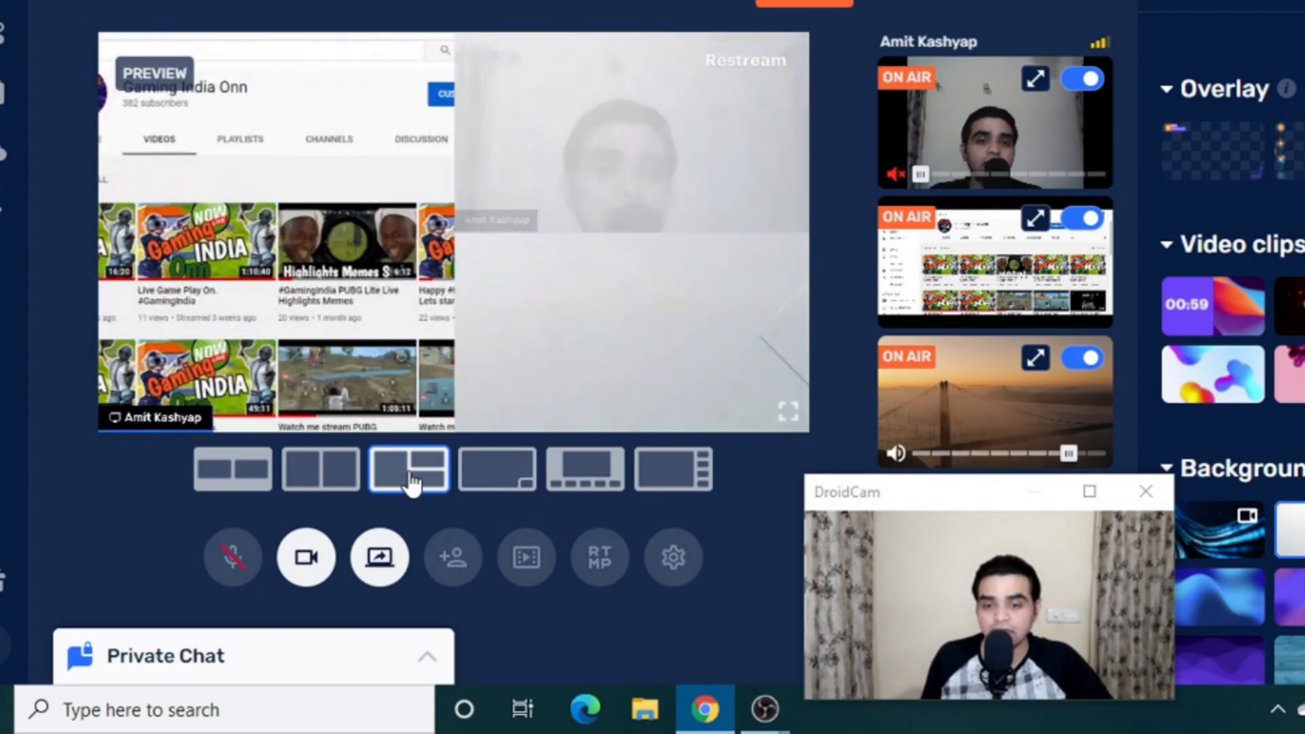
pyautogui.moveTo(617, 146); pyautogui.dragTo(313, 215)
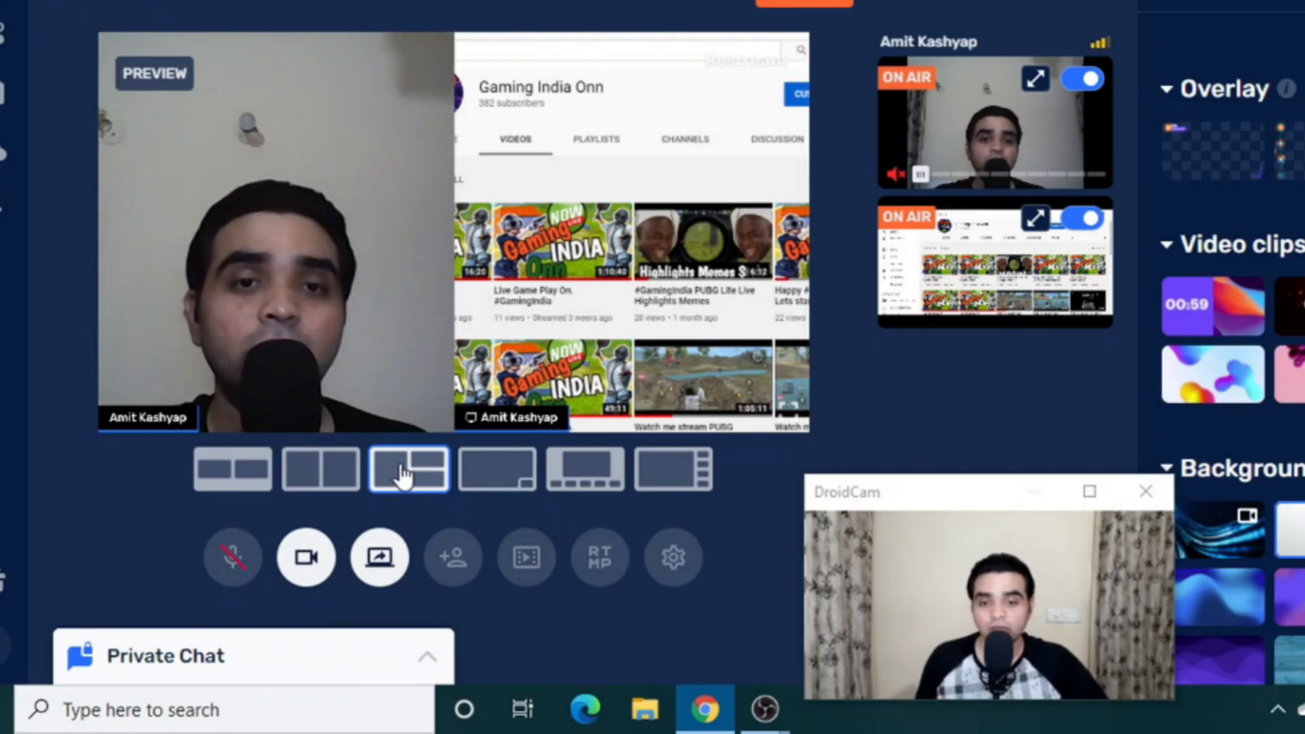
# - Apply the layout with thumbnails below the main frame and take the camera source off air, leaving the shared screen
pyautogui.click(574, 474)
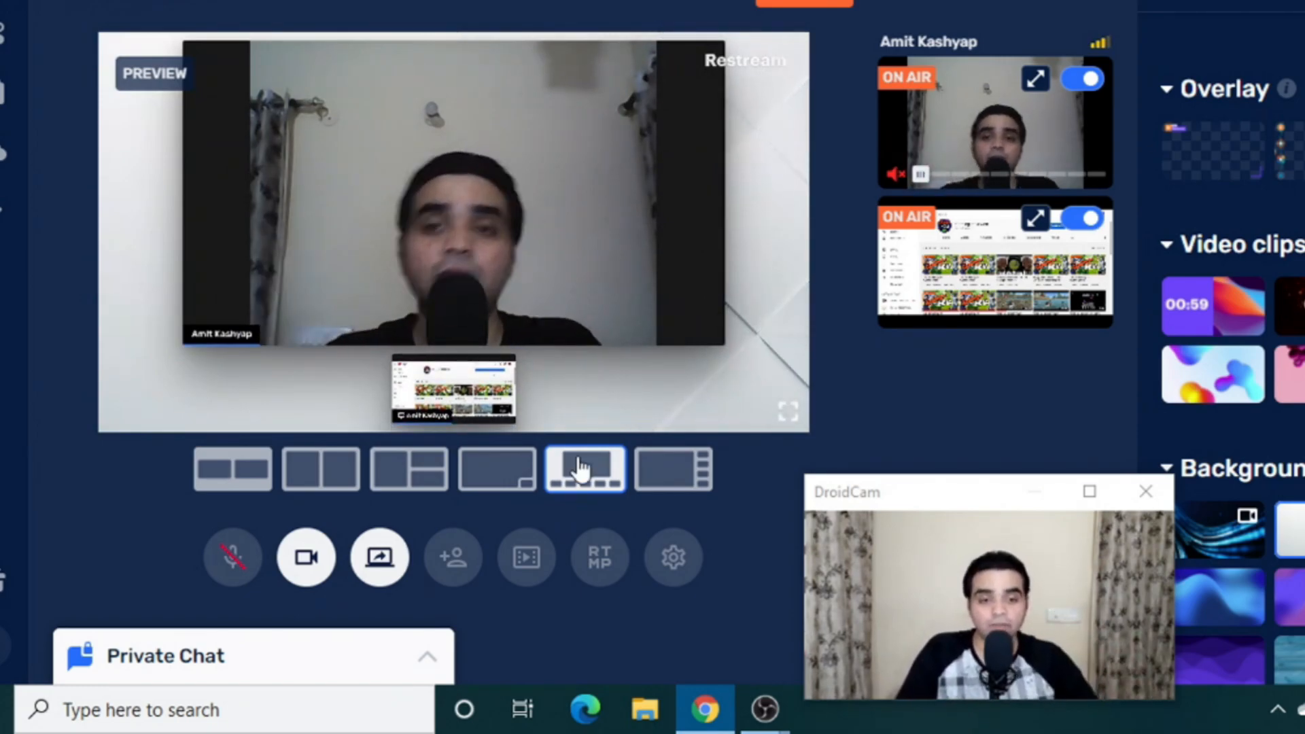
pyautogui.moveTo(937, 497); pyautogui.dragTo(935, 389)
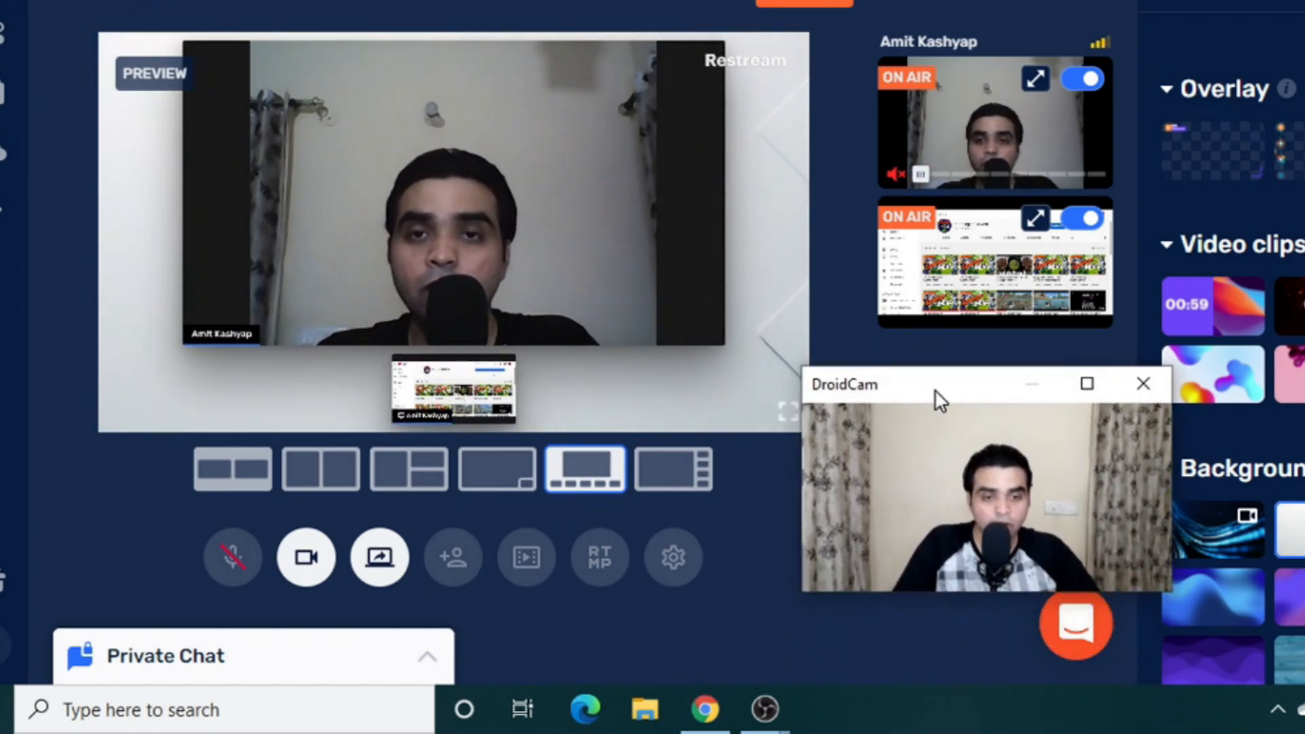
pyautogui.click(1085, 80)
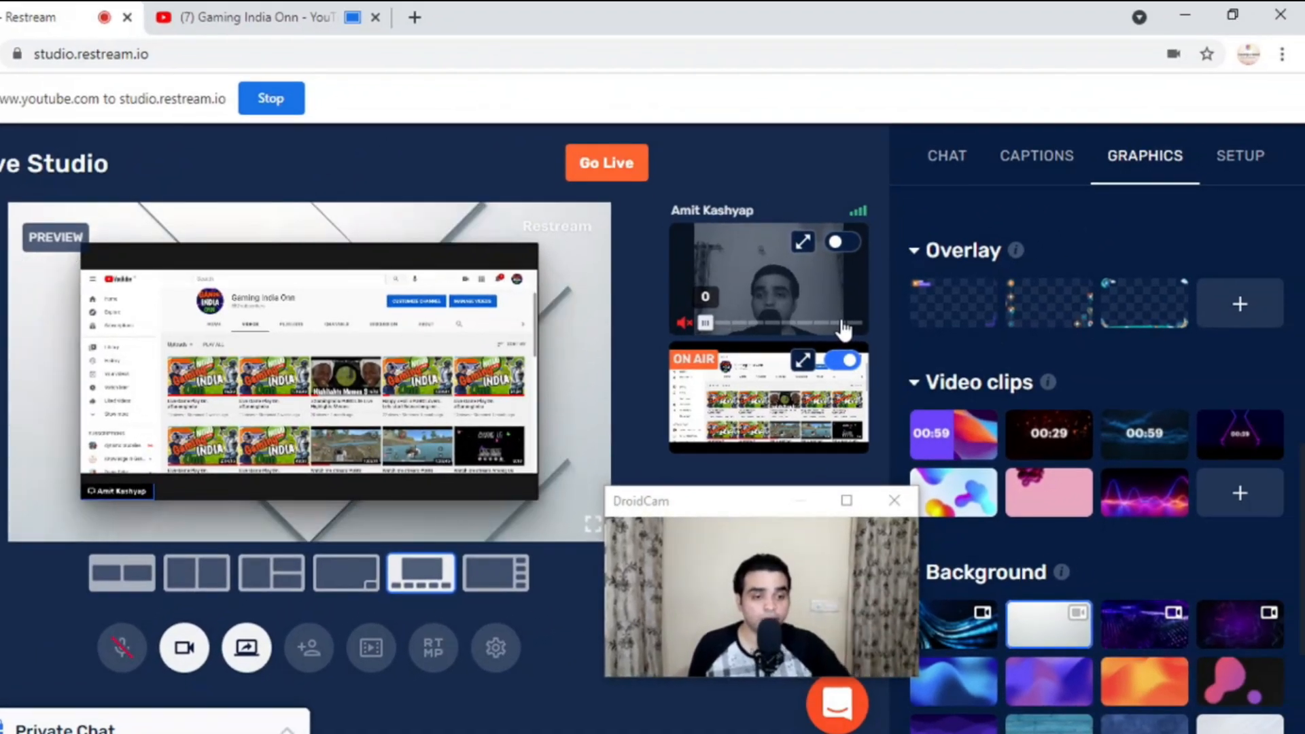
pyautogui.moveTo(731, 501); pyautogui.dragTo(715, 151)
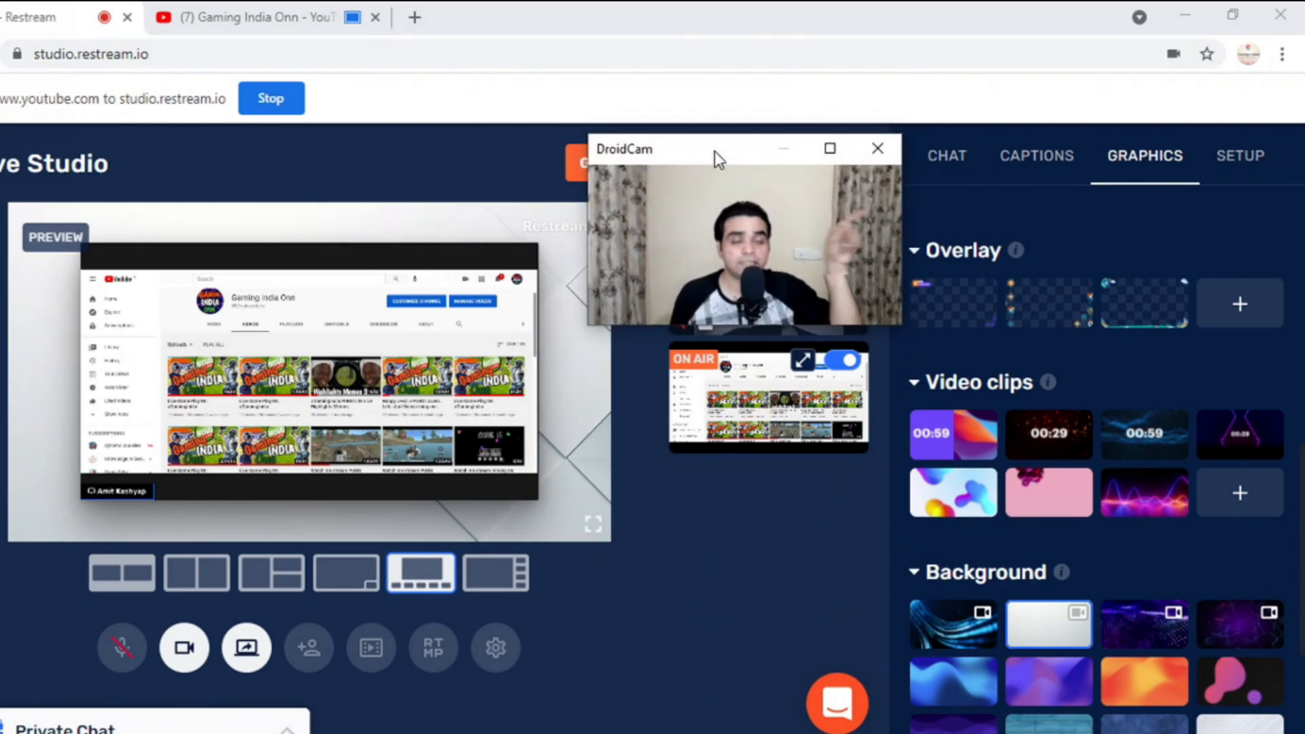
# - Show the sample Restream.io chat message on the stream preview and hide it again
pyautogui.click(943, 162)
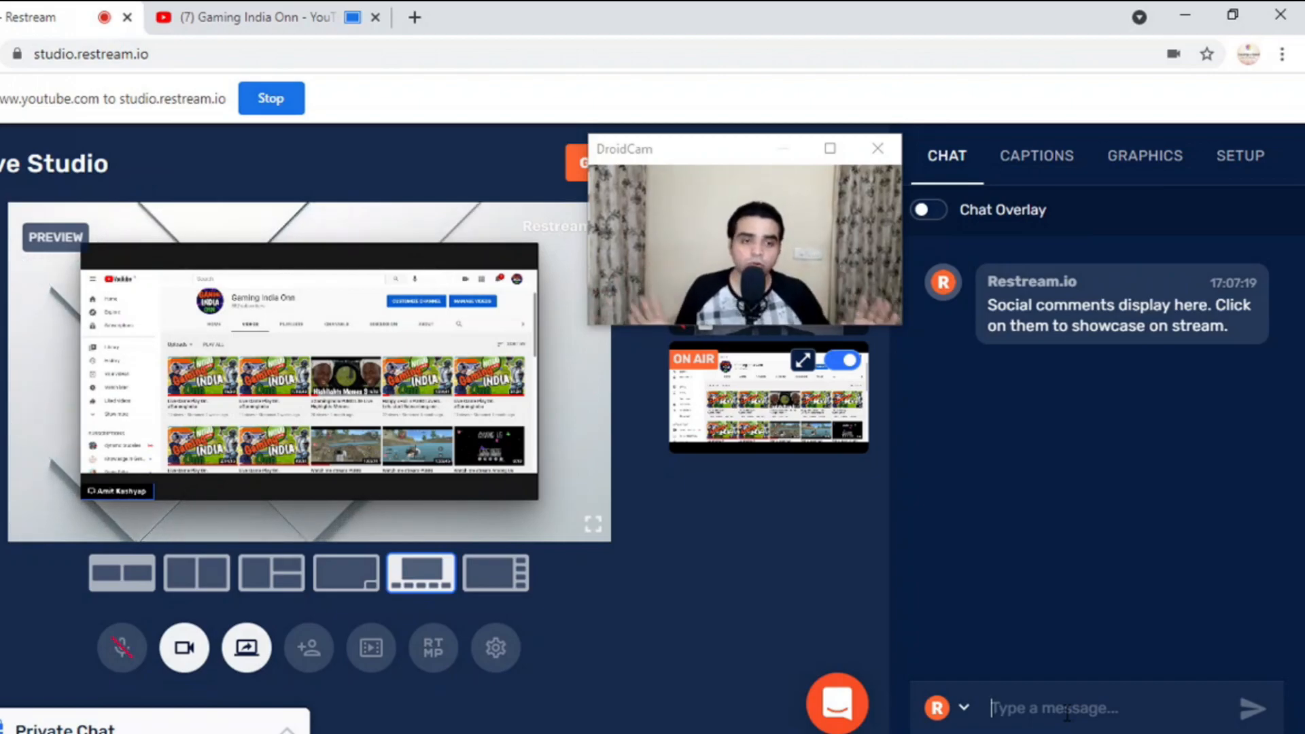
pyautogui.moveTo(1116, 314)
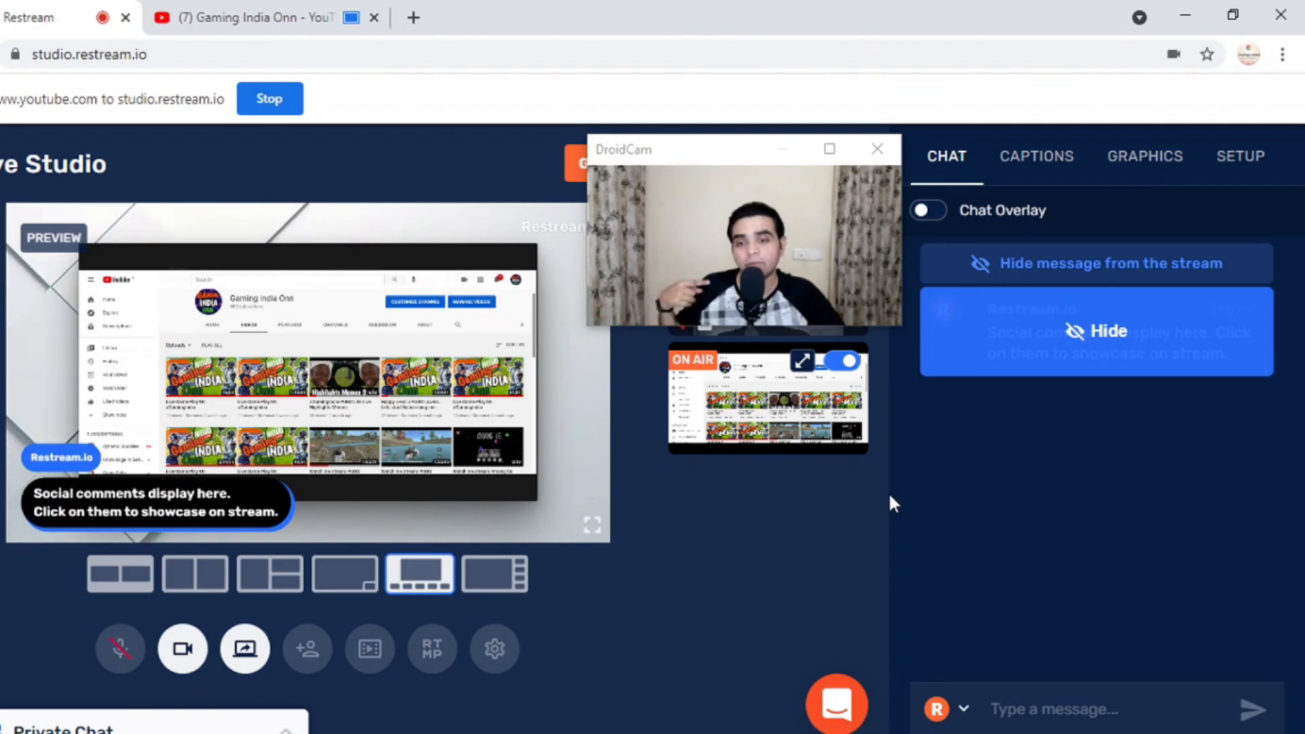
pyautogui.click(1080, 348)
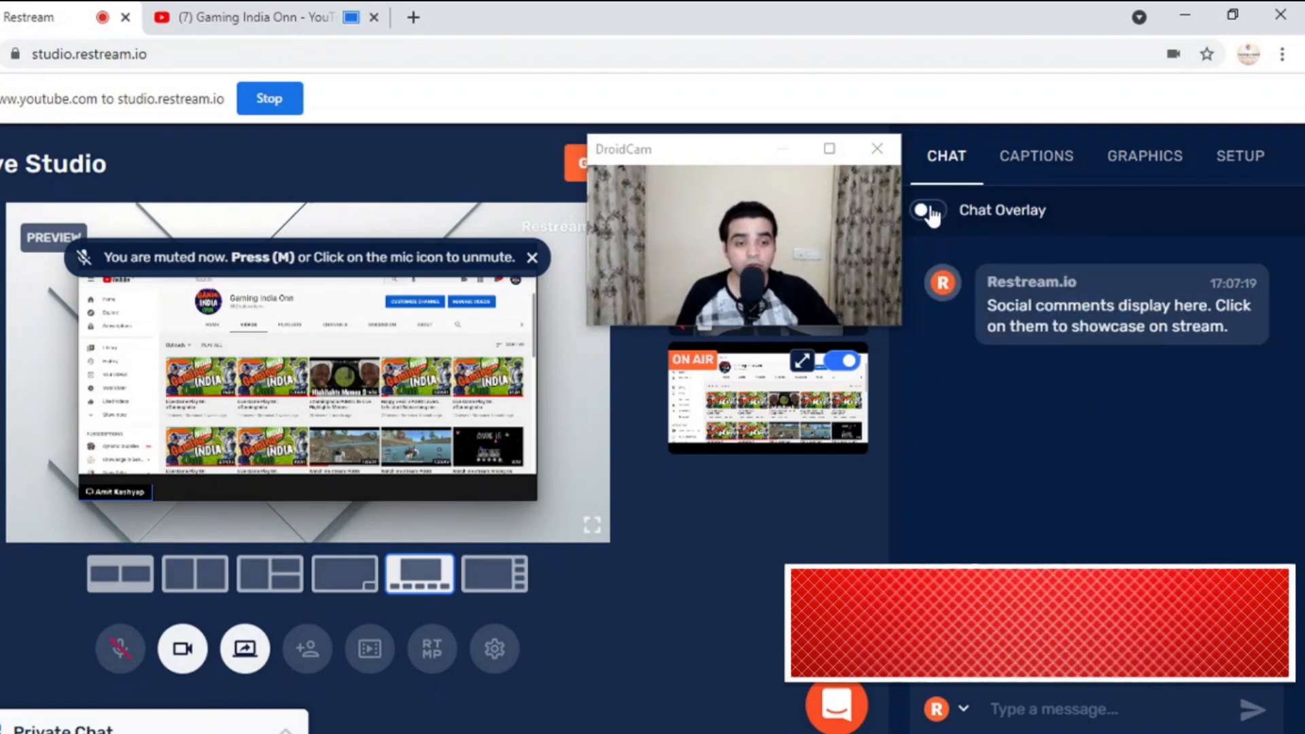
# - Dismiss the muted-microphone notice, turn on the Chat Overlay in the stream preview and switch it off again
pyautogui.click(532, 257)
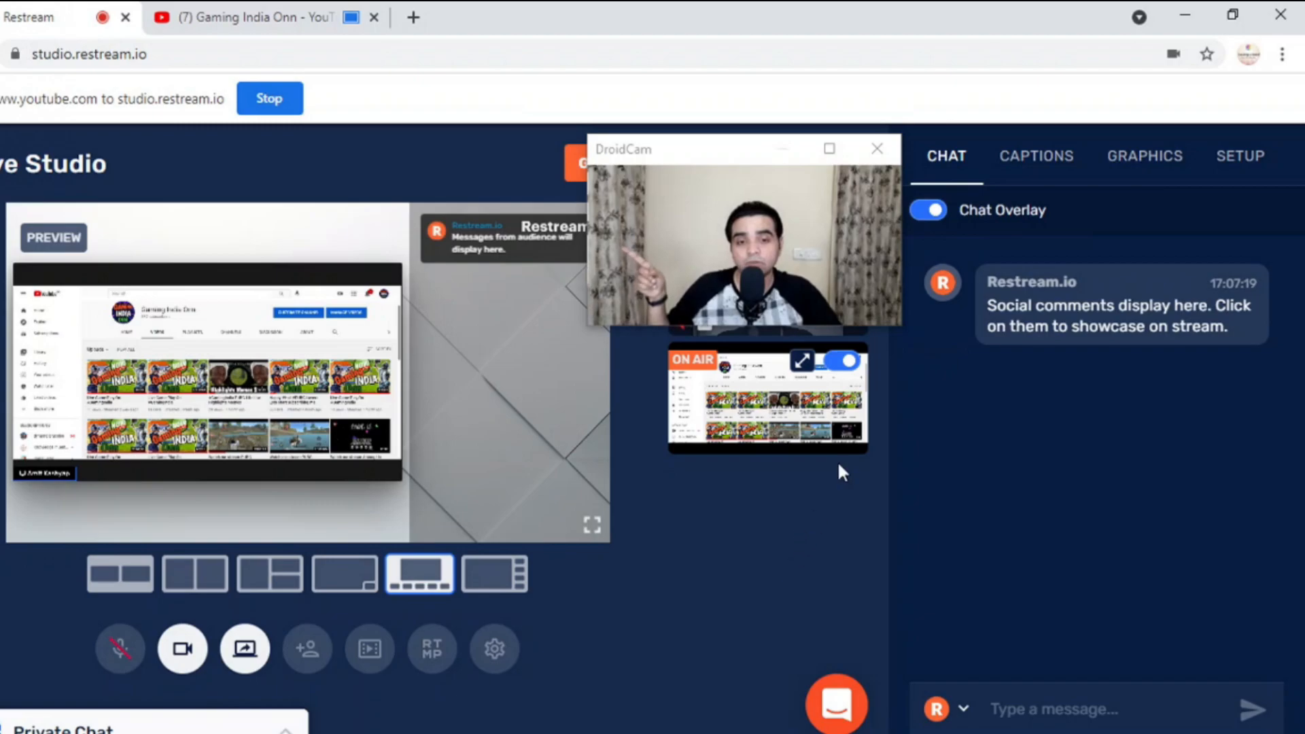
pyautogui.moveTo(735, 155); pyautogui.dragTo(771, 157)
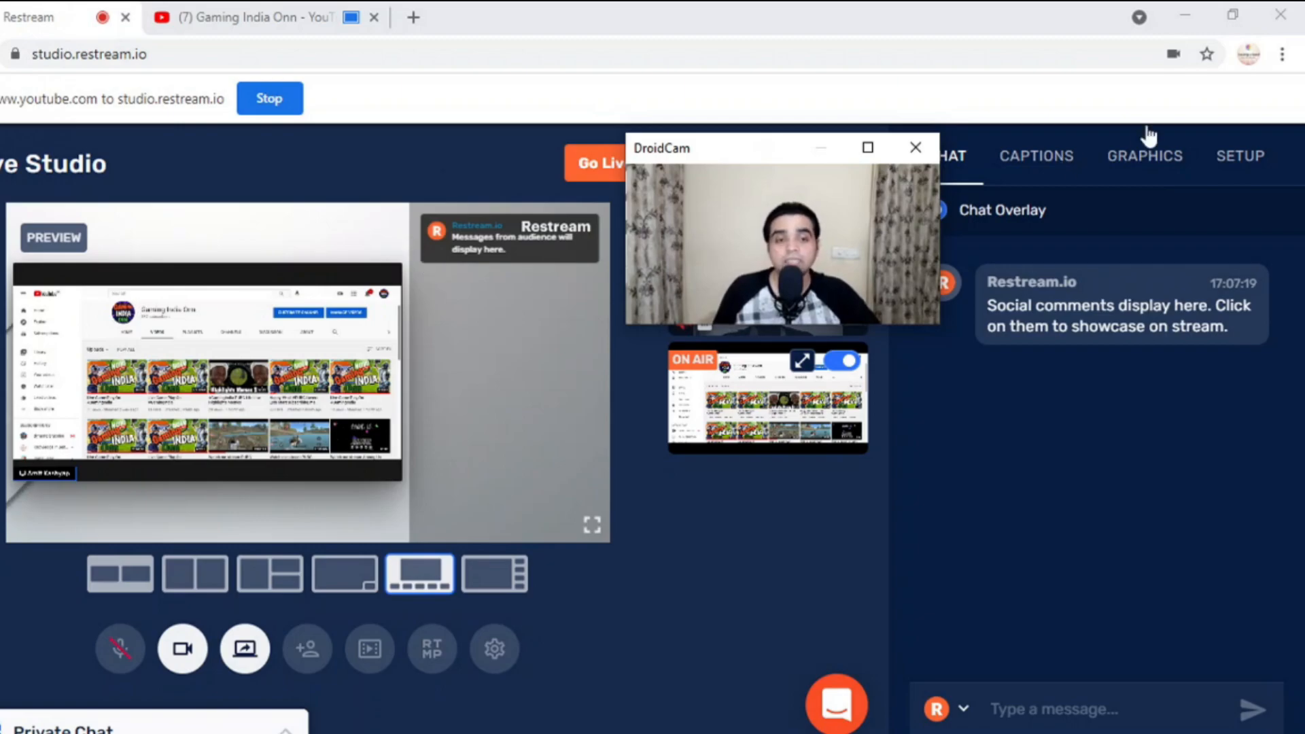
pyautogui.moveTo(758, 154); pyautogui.dragTo(715, 167)
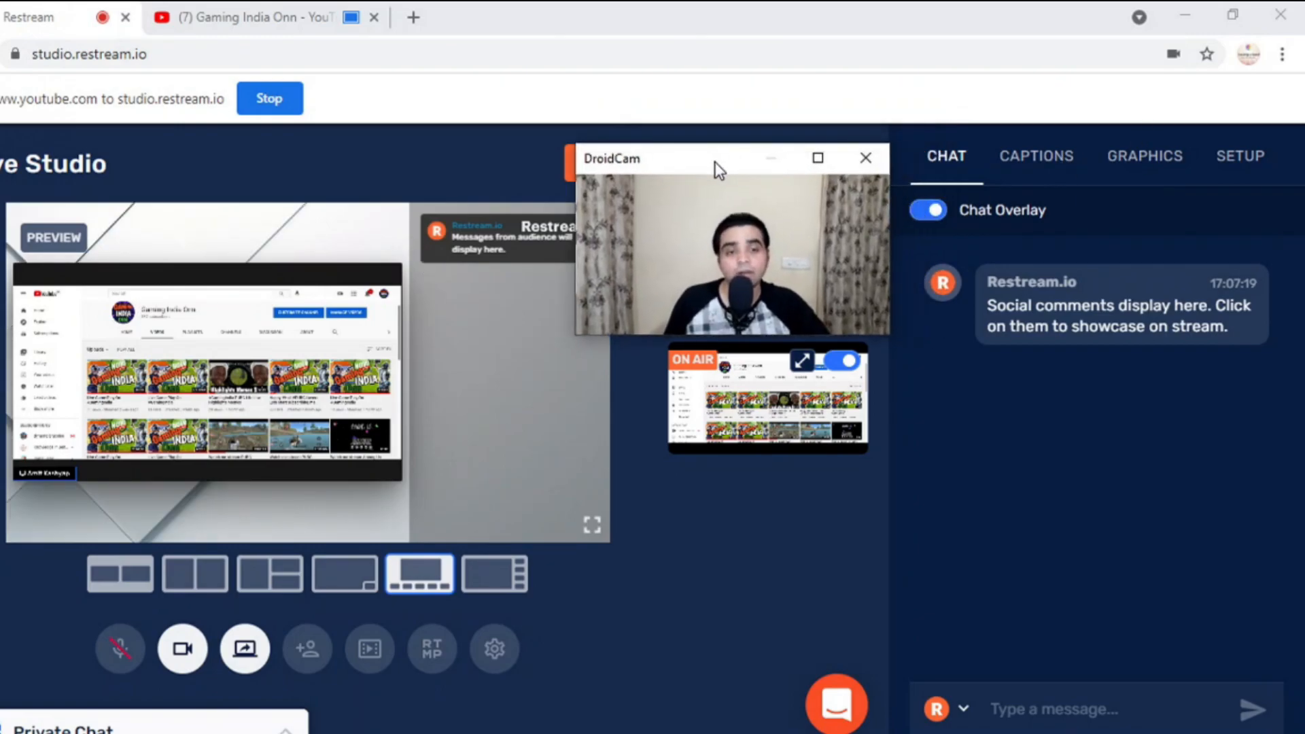
pyautogui.click(929, 212)
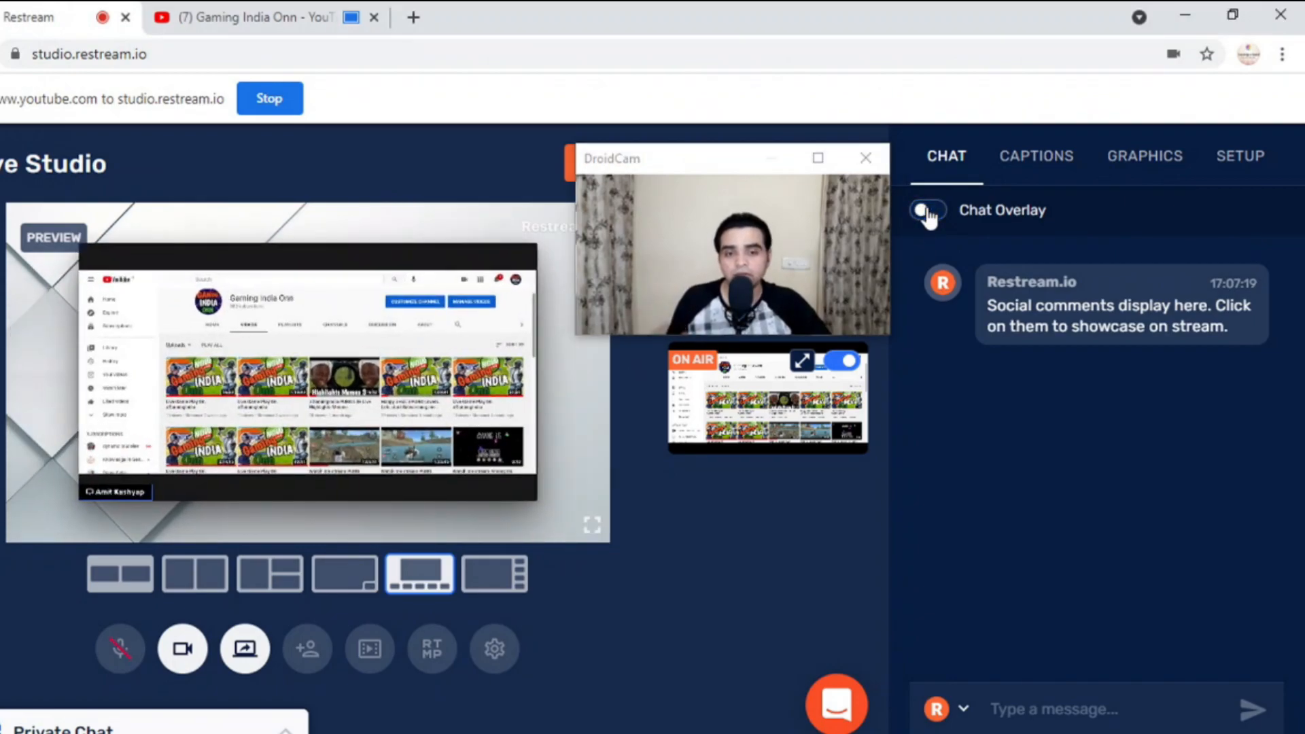
# - Show the caption about streaming live to 30+ social platforms, and replace it on the preview with the "Follow us on Twitter" caption
pyautogui.click(1036, 158)
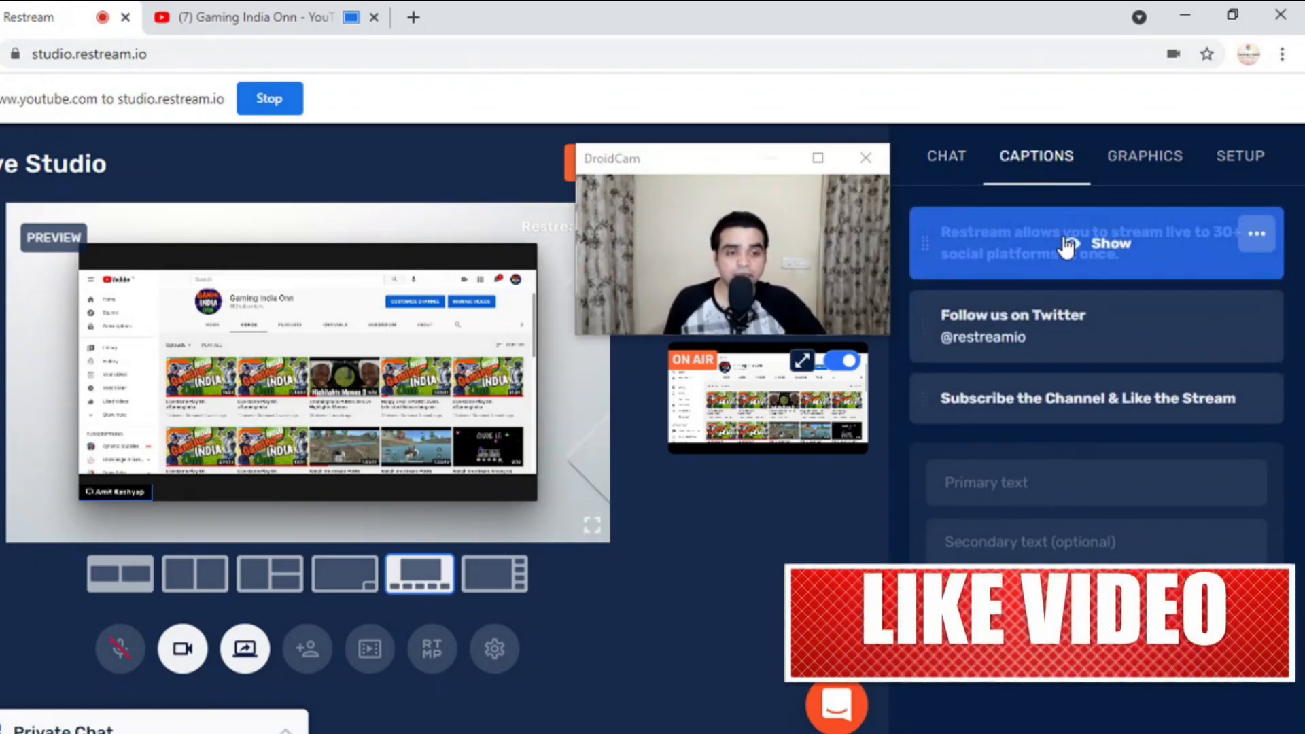
pyautogui.click(1066, 246)
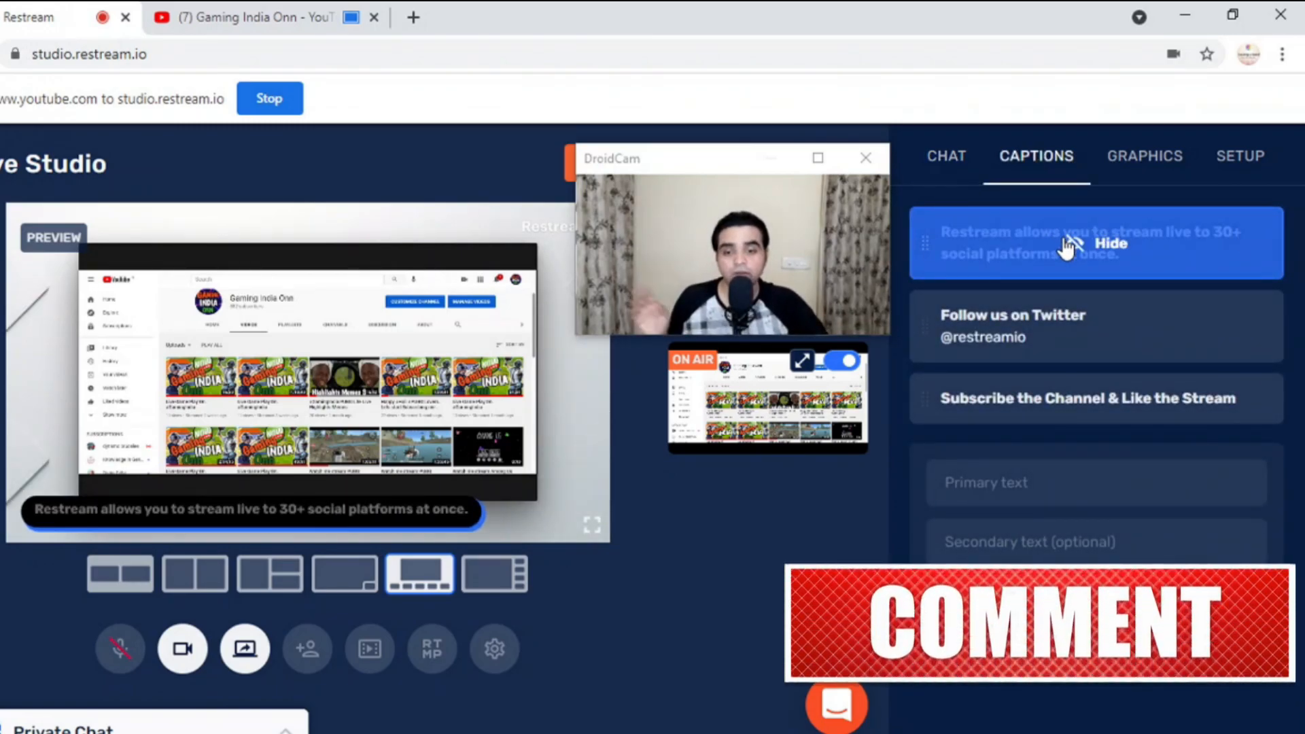
pyautogui.click(1057, 332)
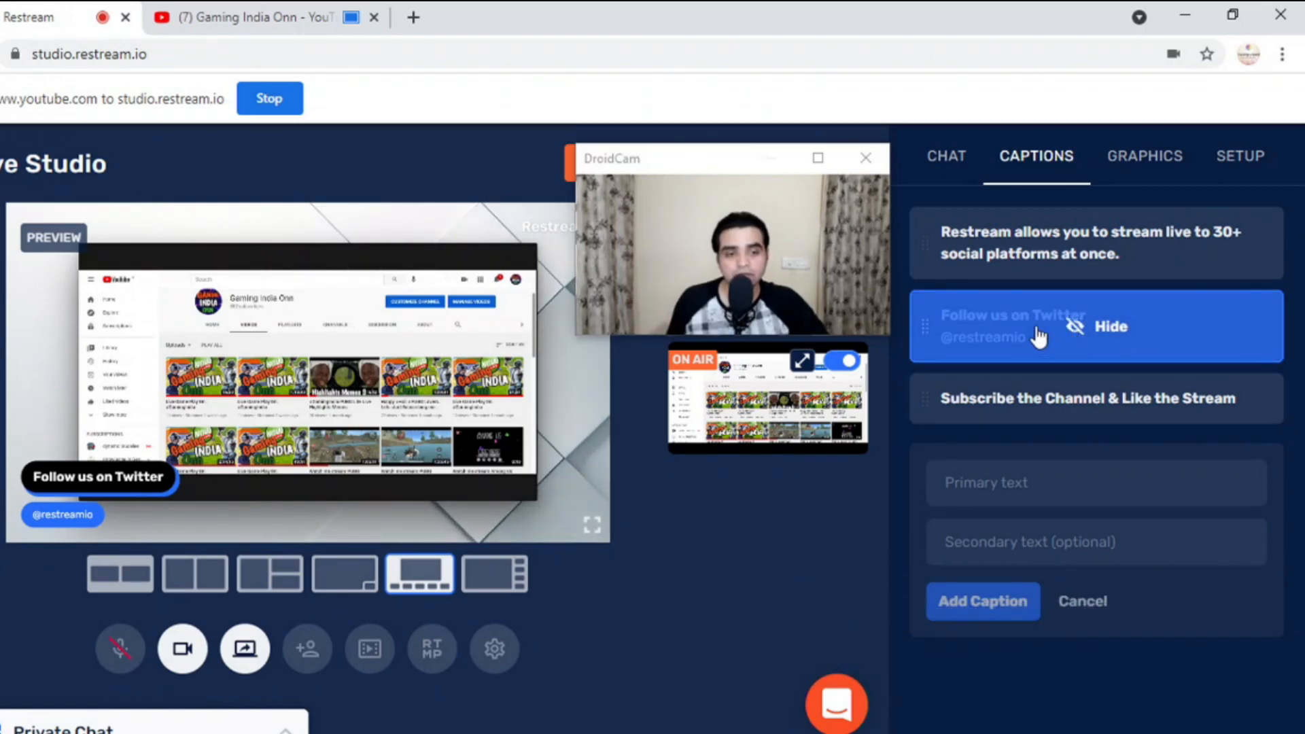
# - Examine the primary and optional secondary text fields for a new caption, moving the floating DroidCam window out of the way
pyautogui.moveTo(664, 161); pyautogui.dragTo(320, 397)
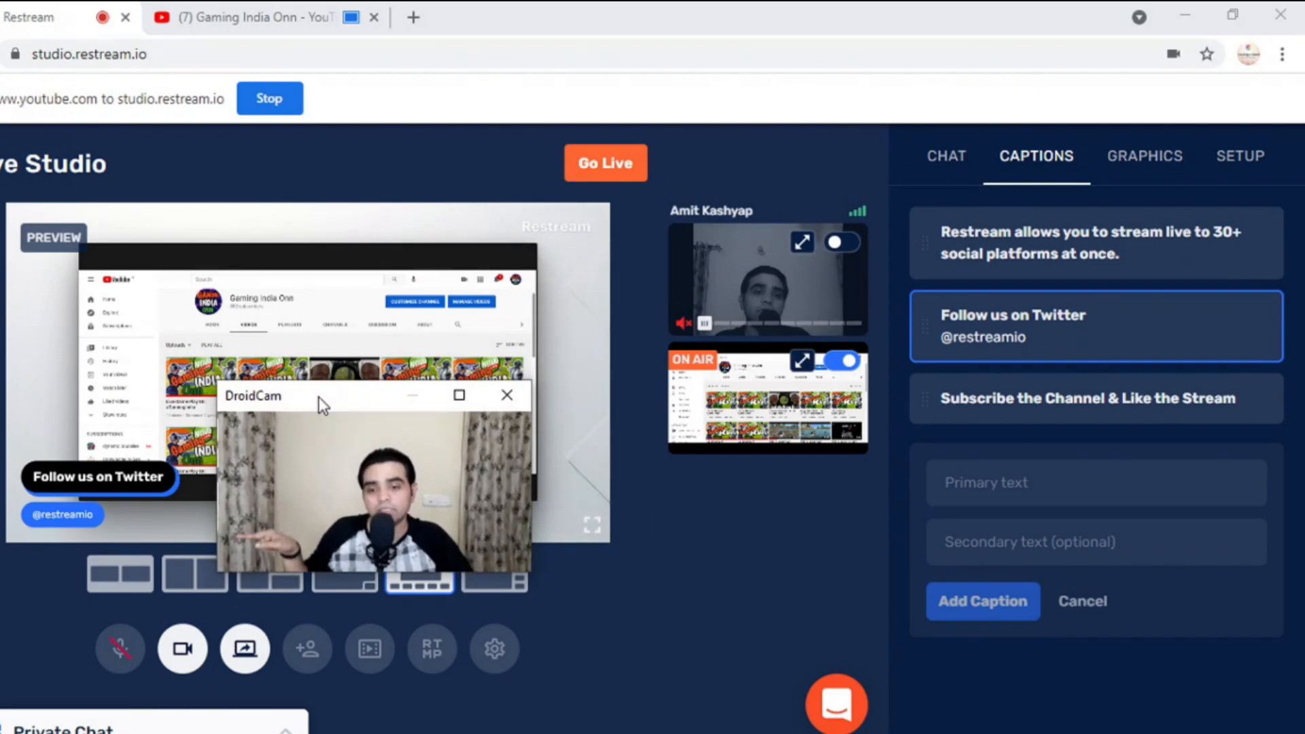
pyautogui.moveTo(353, 397); pyautogui.dragTo(719, 205)
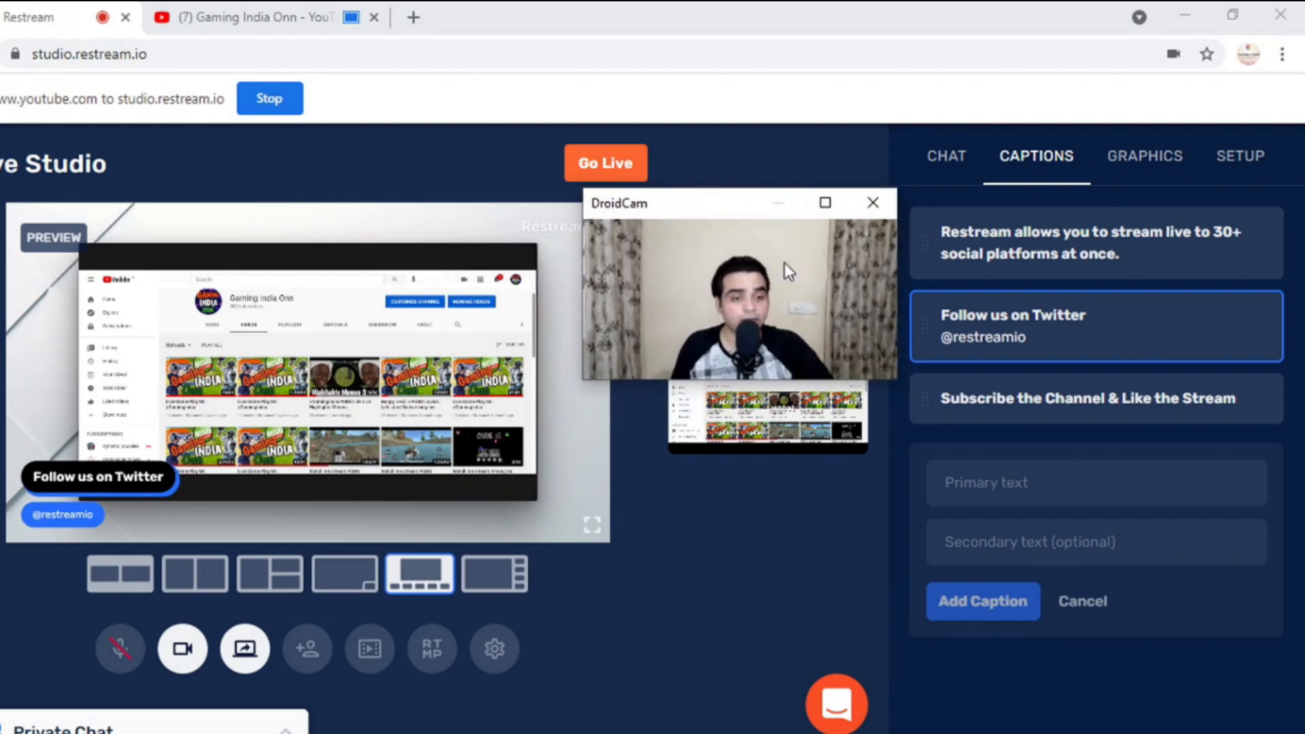
pyautogui.click(992, 490)
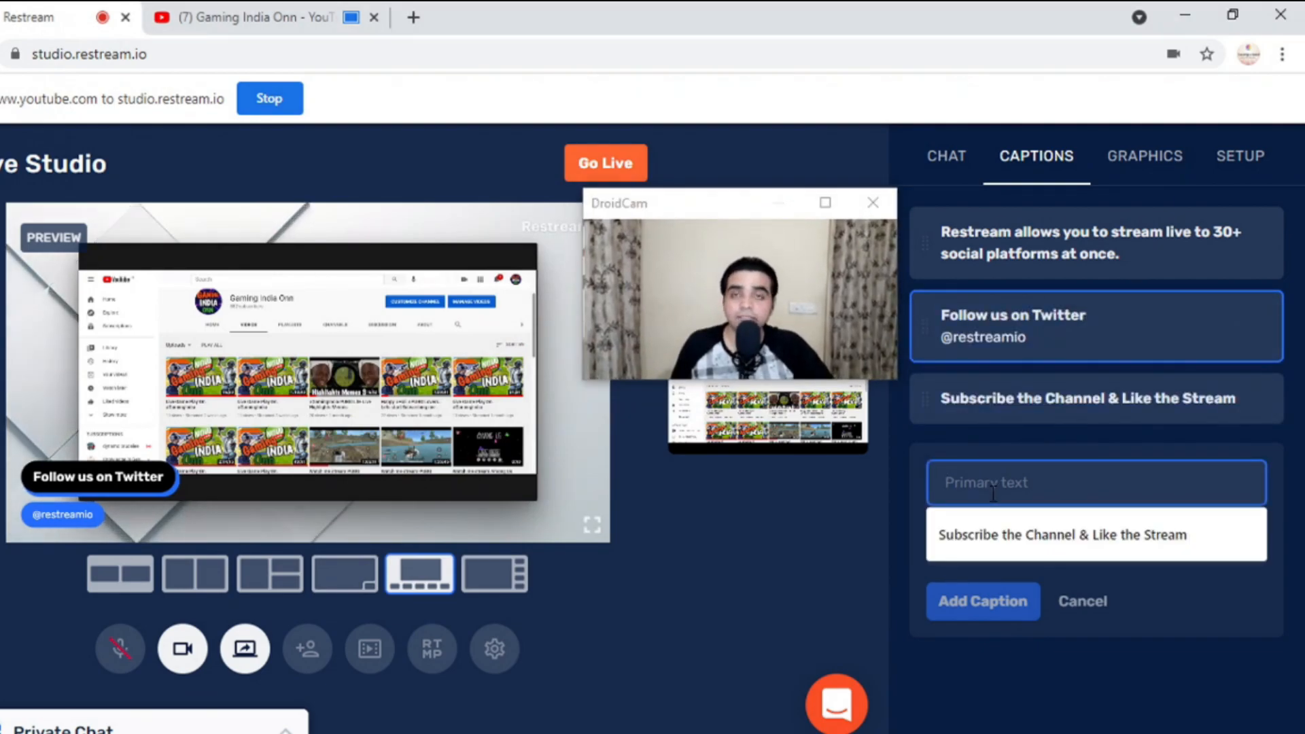
pyautogui.click(894, 542)
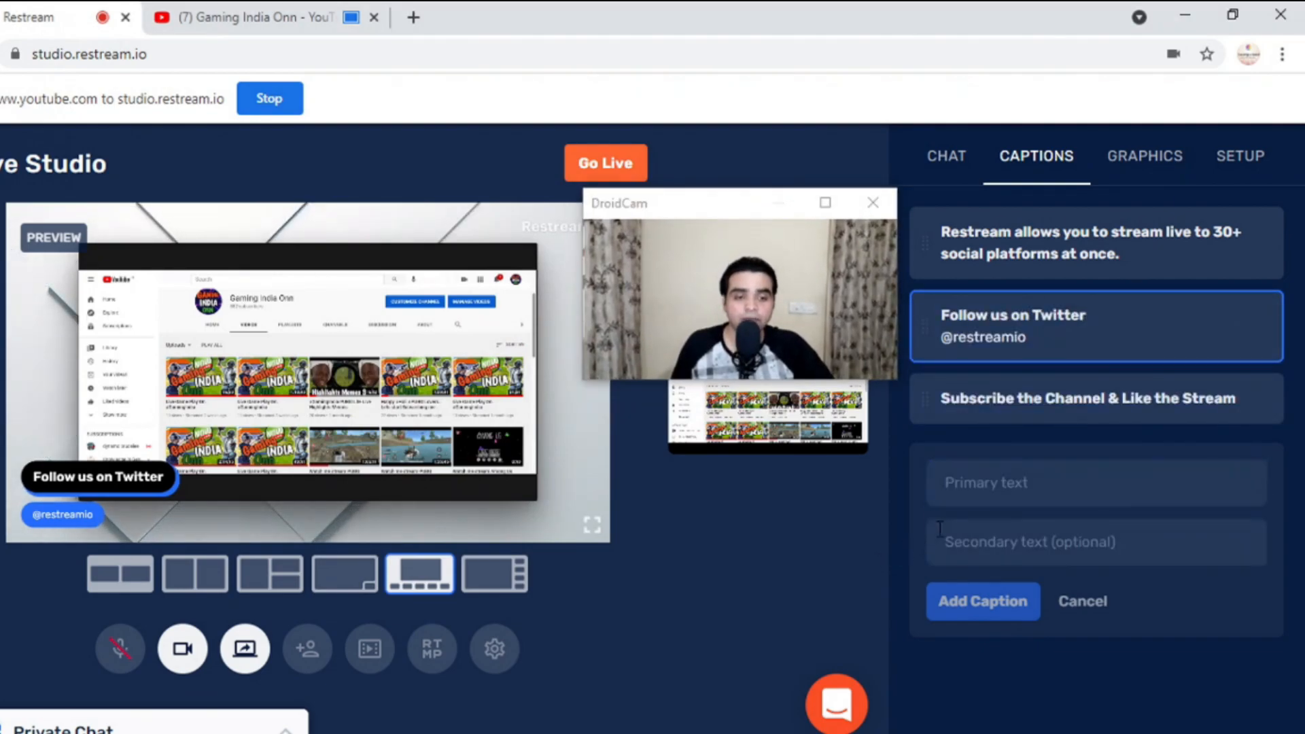
pyautogui.click(974, 538)
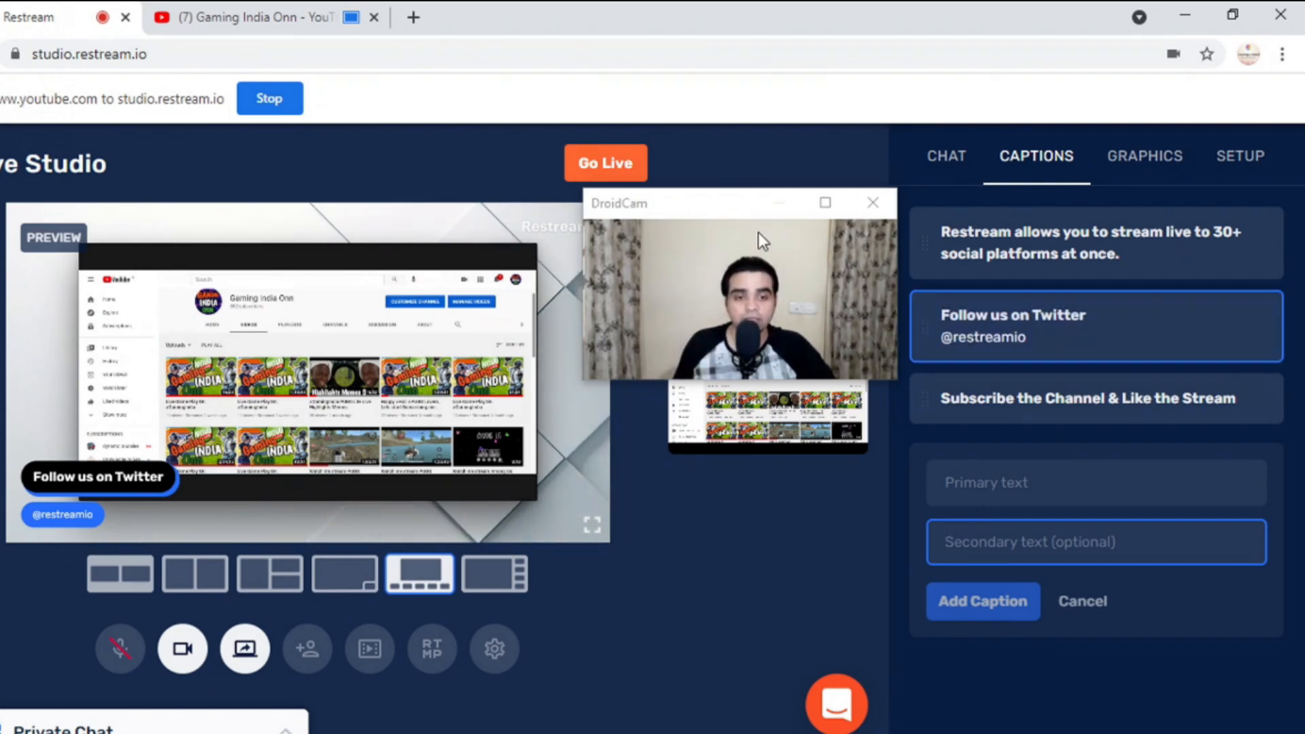
pyautogui.moveTo(738, 204); pyautogui.dragTo(709, 151)
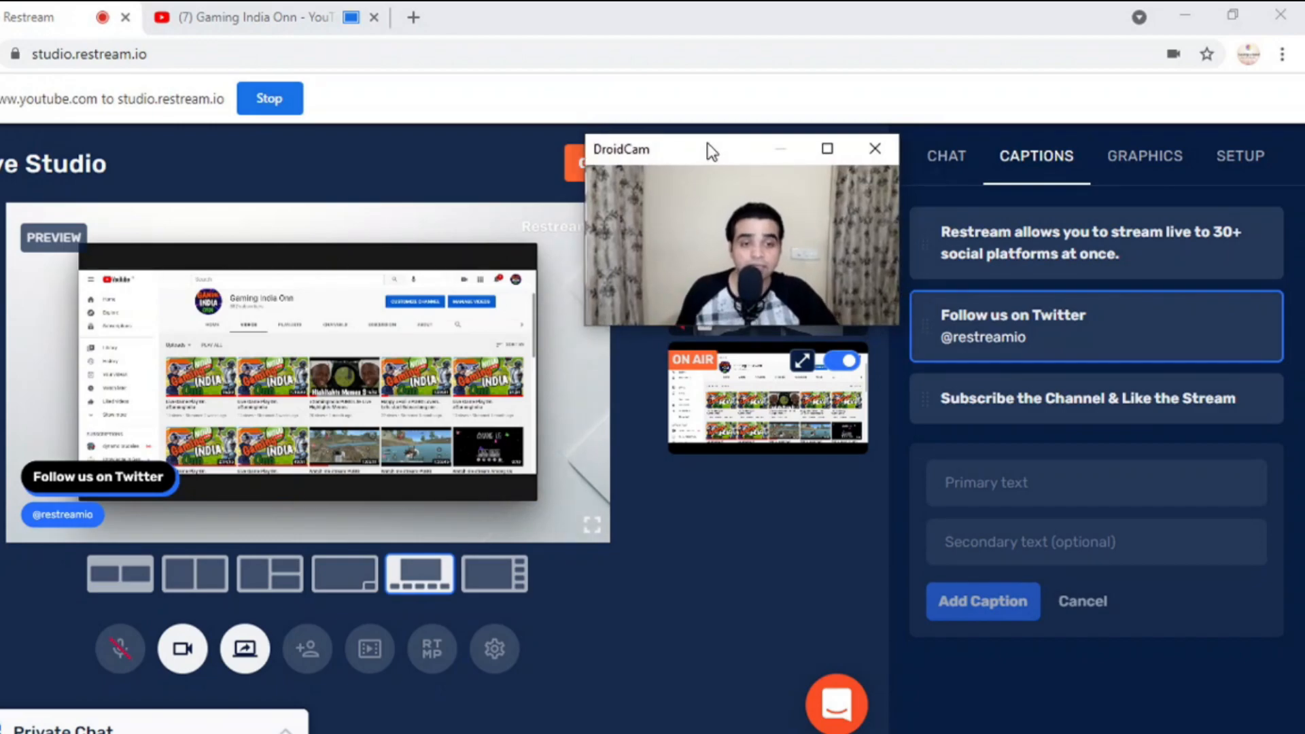
# - Open the stream graphics and preview the Restream logo overlay, the floral overlay and the teal swirl overlay in turn
pyautogui.click(1134, 161)
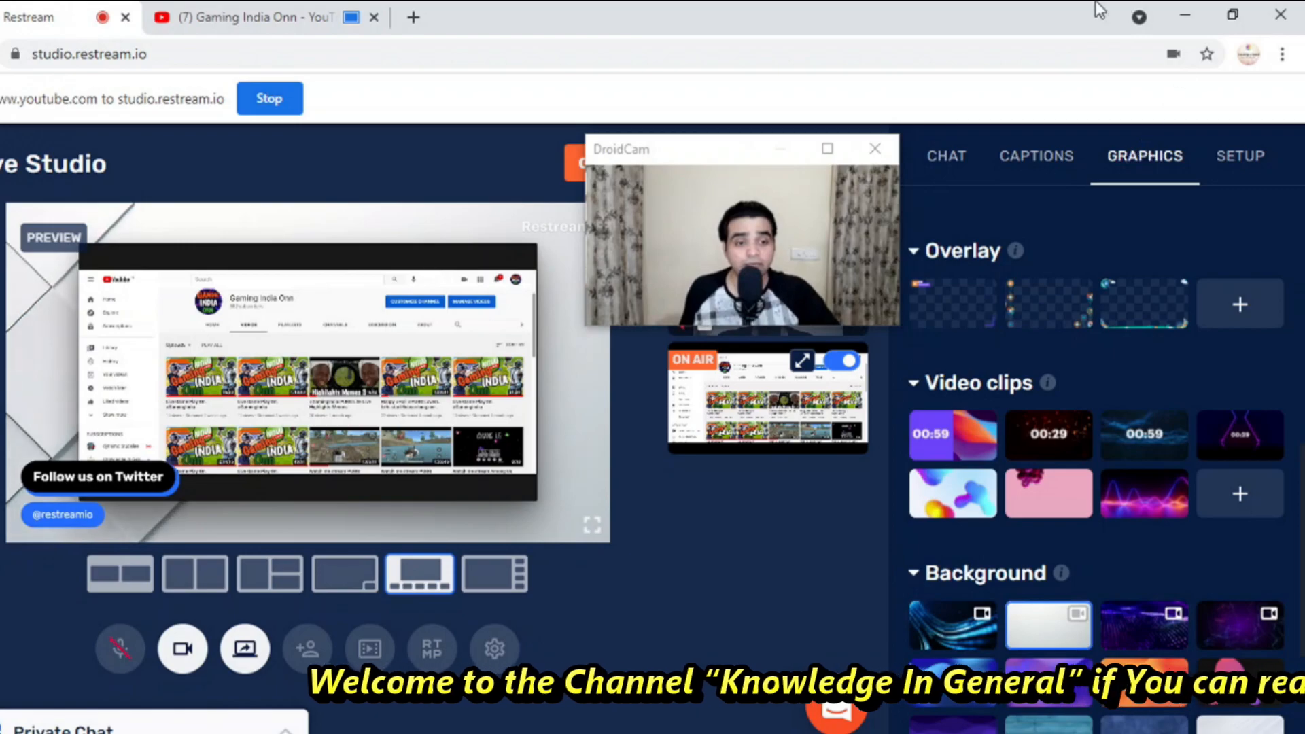
pyautogui.moveTo(753, 156); pyautogui.dragTo(710, 166)
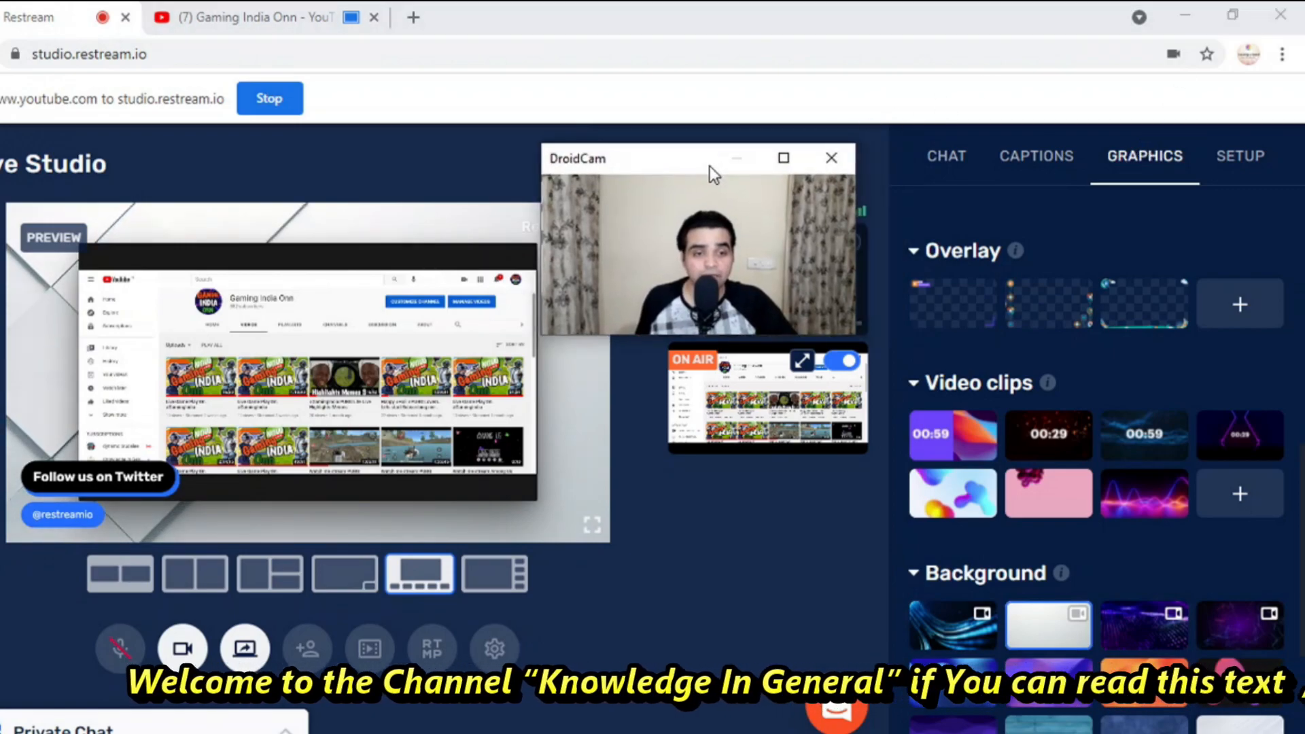
pyautogui.click(957, 313)
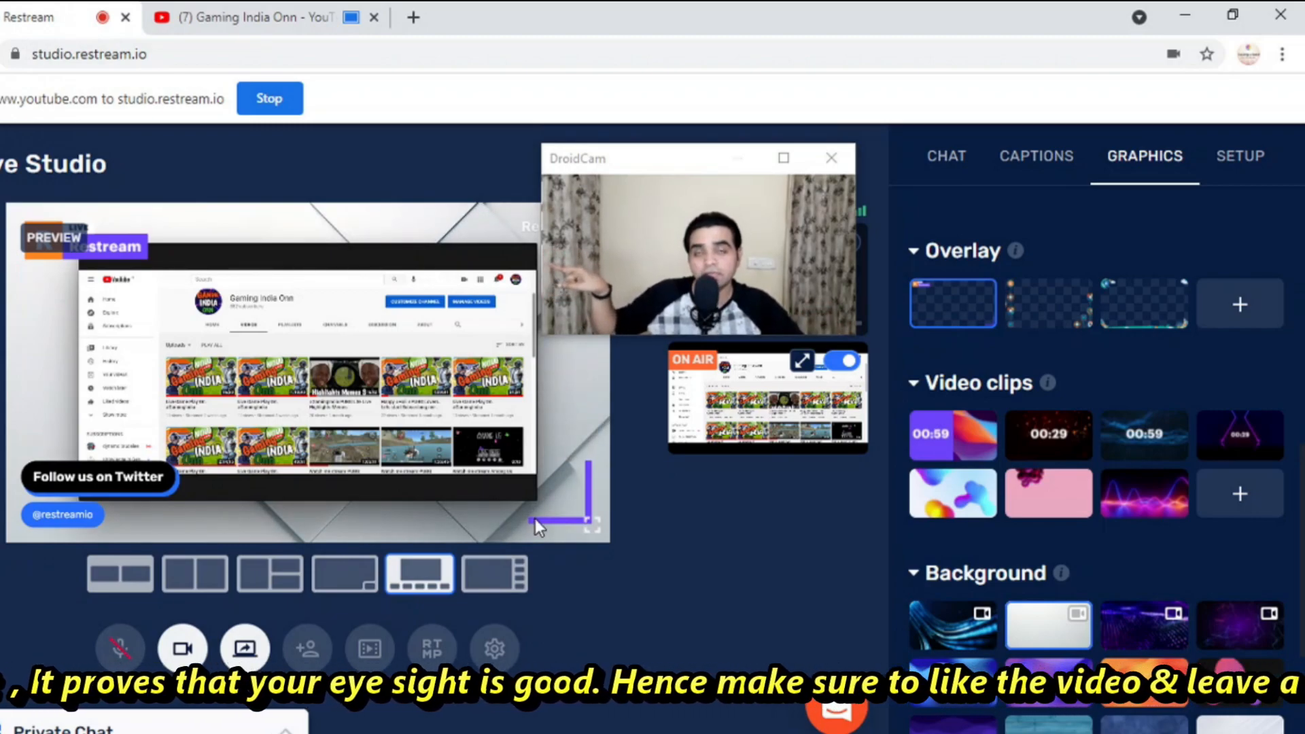
pyautogui.click(1052, 311)
pyautogui.click(1146, 305)
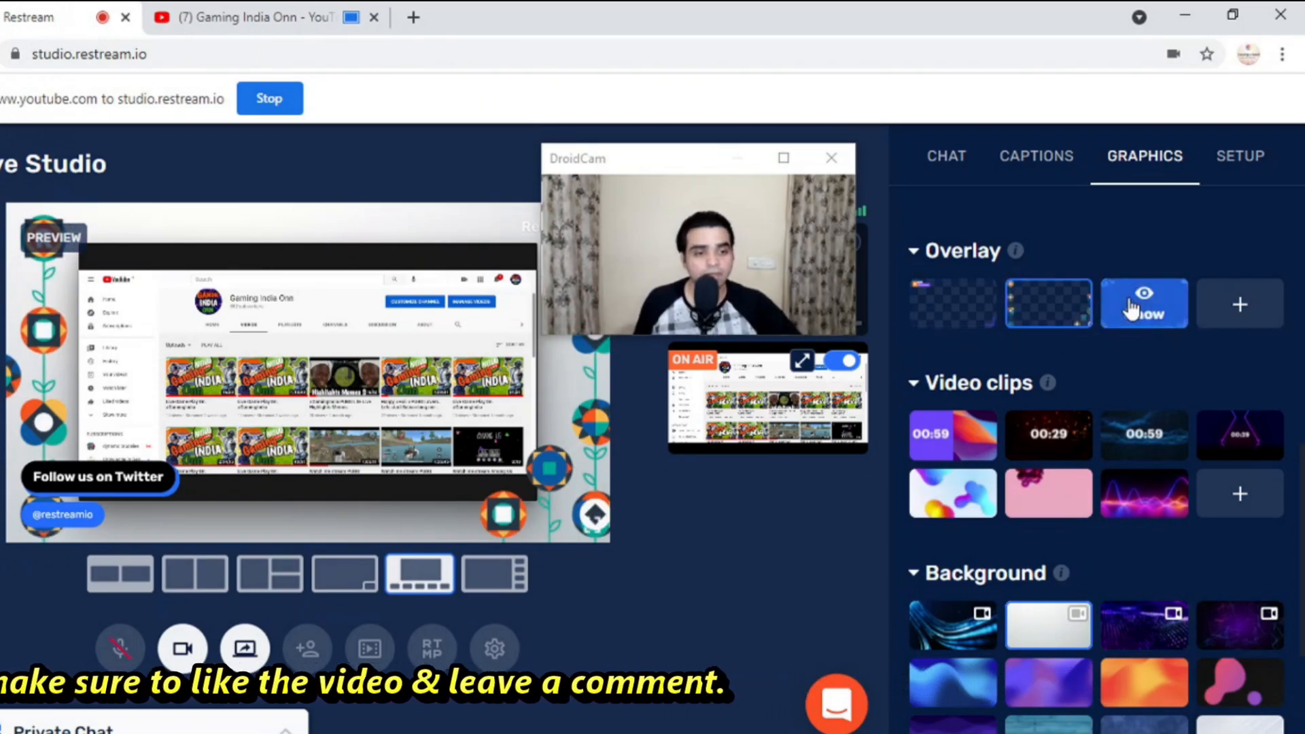
# - Check the option for adding a custom overlay, and switch the stream overlay back to the floral one
pyautogui.click(1245, 311)
pyautogui.moveTo(688, 169); pyautogui.dragTo(733, 520)
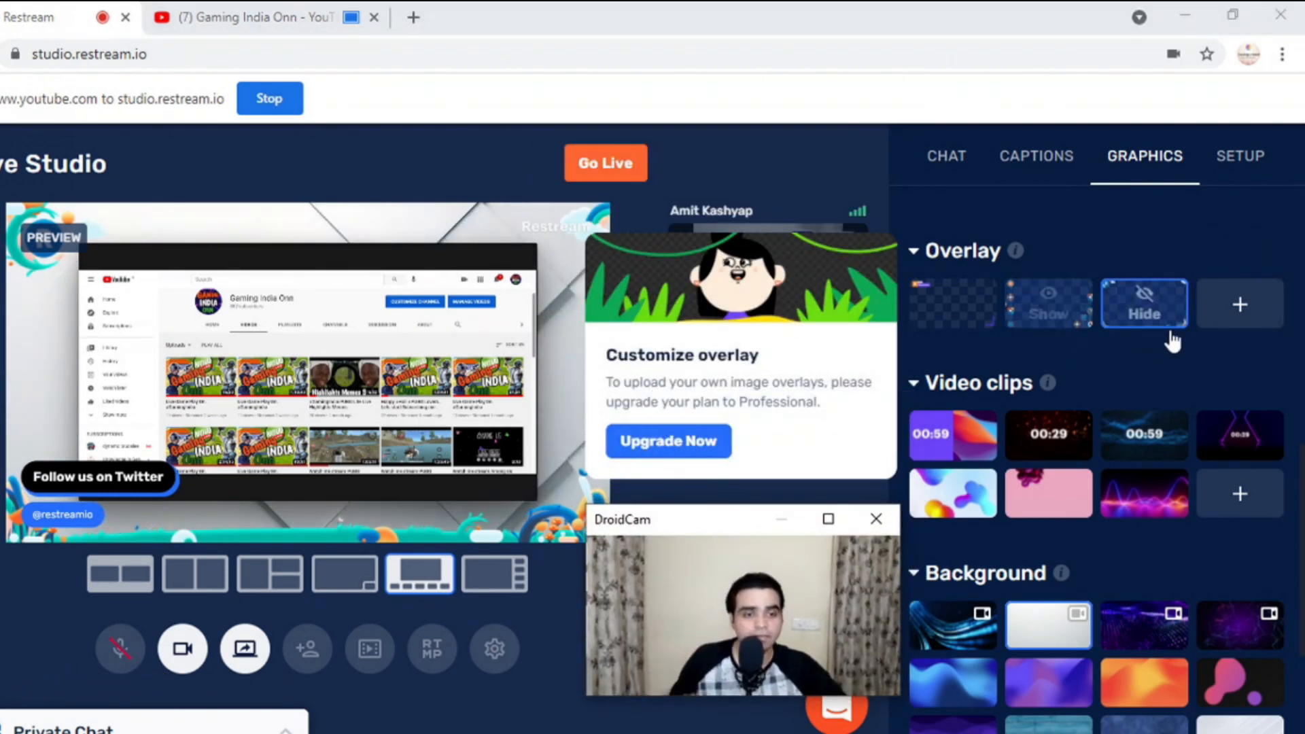
pyautogui.moveTo(968, 329)
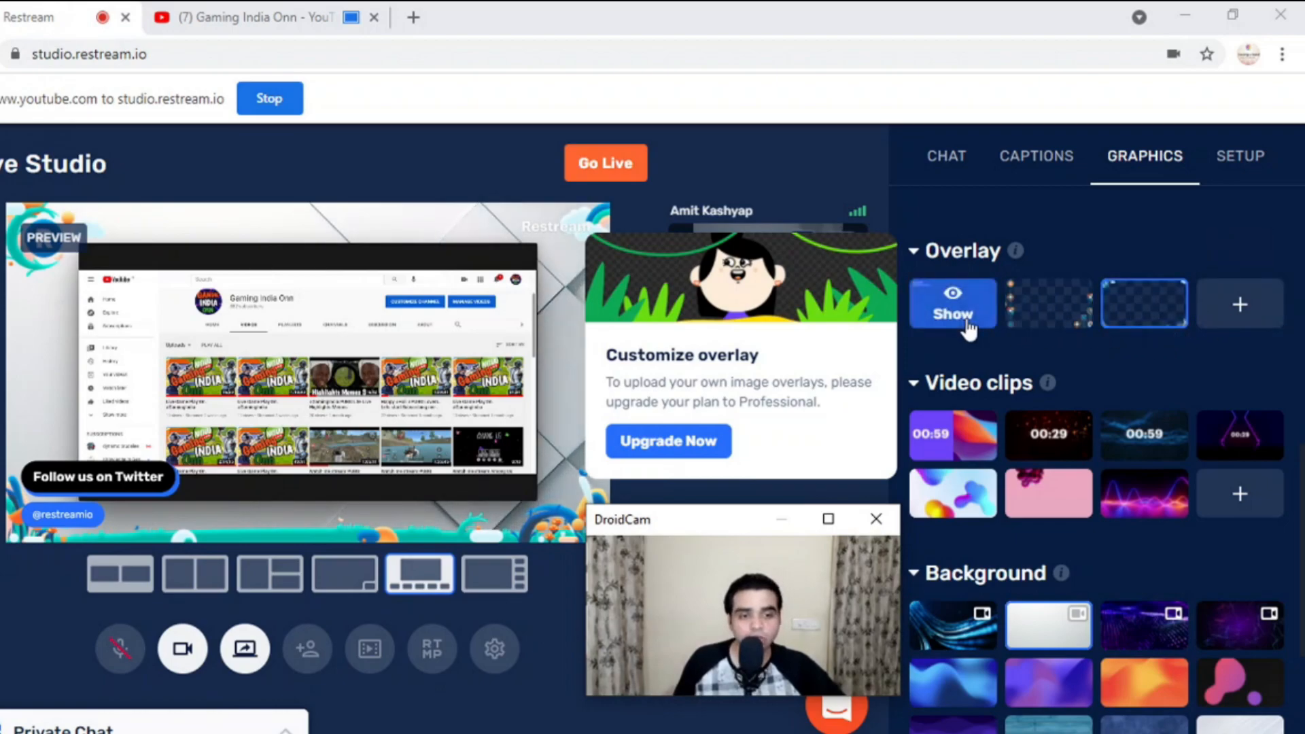
pyautogui.click(1049, 310)
# - Take the shared screen off air and move the DroidCam window clear of the video clips
pyautogui.moveTo(765, 529); pyautogui.dragTo(792, 228)
pyautogui.click(837, 361)
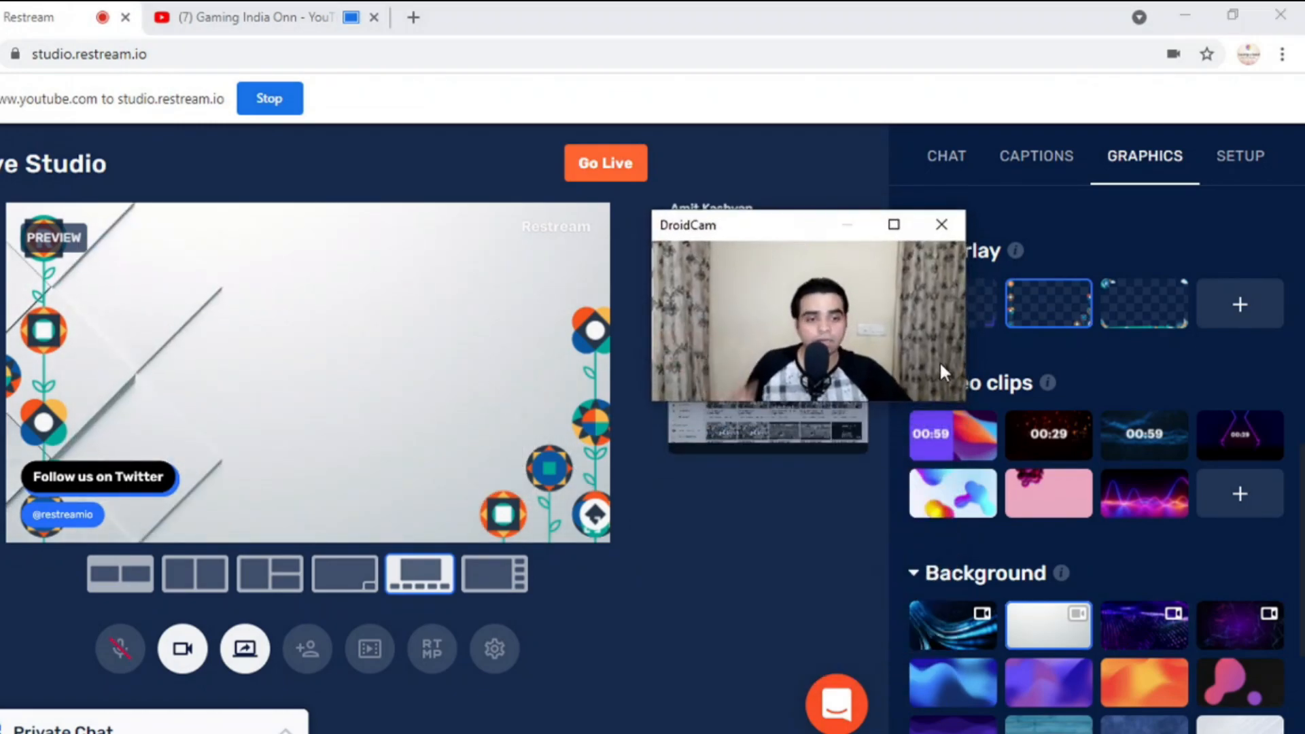
pyautogui.moveTo(780, 230); pyautogui.dragTo(734, 231)
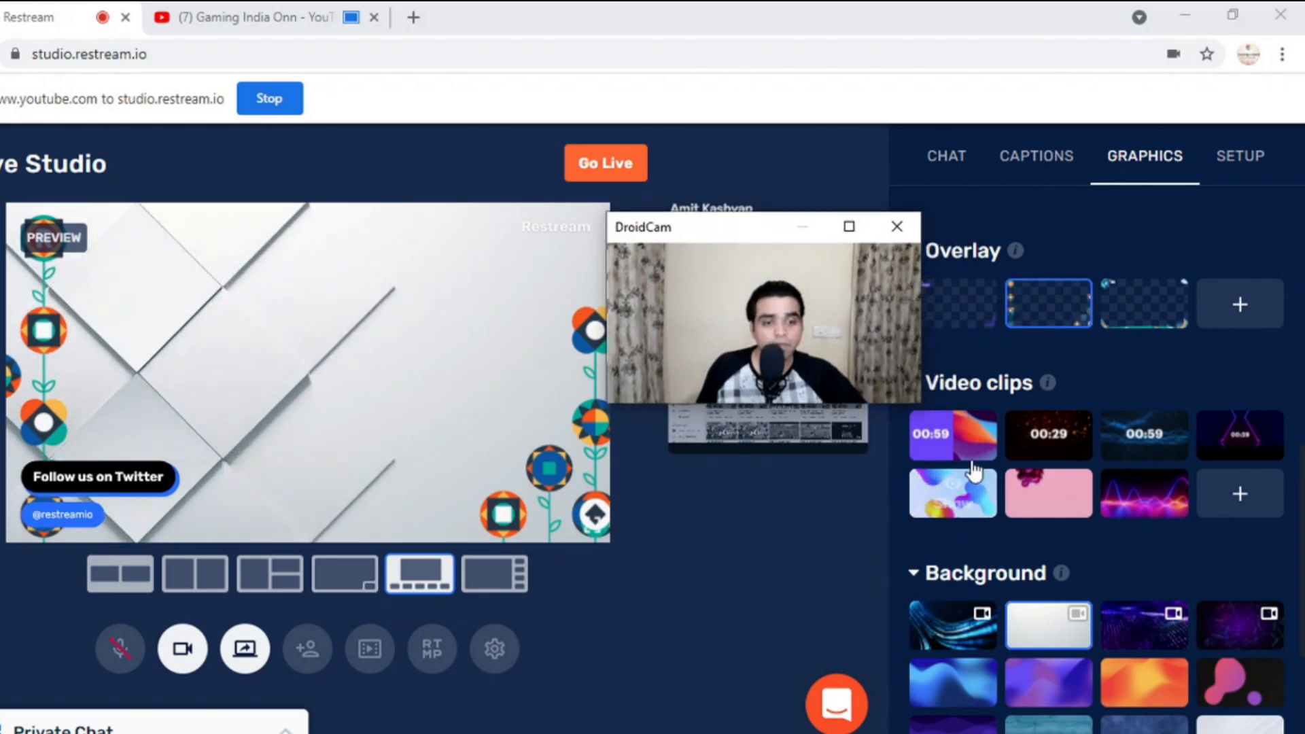
# - Play the 00:29 countdown video clip with orange sparks on the stream preview and hide it again
pyautogui.moveTo(972, 435)
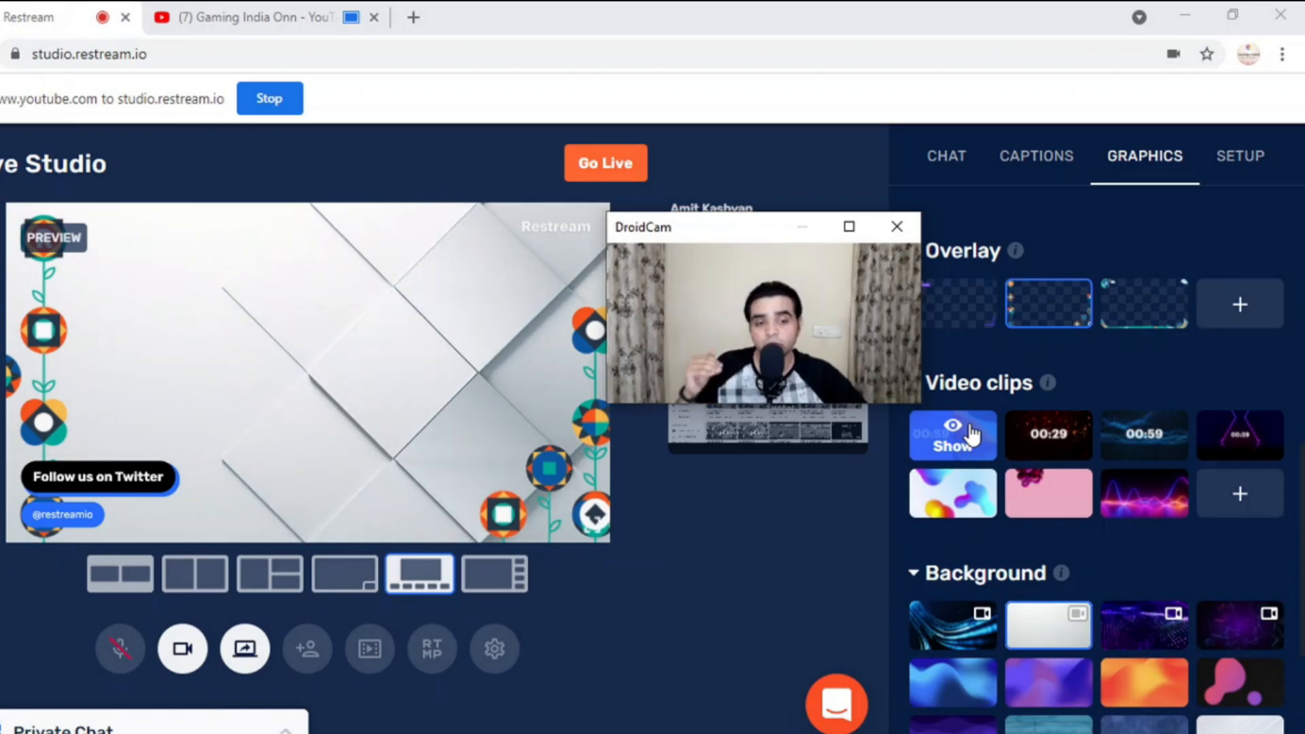
pyautogui.moveTo(1034, 448)
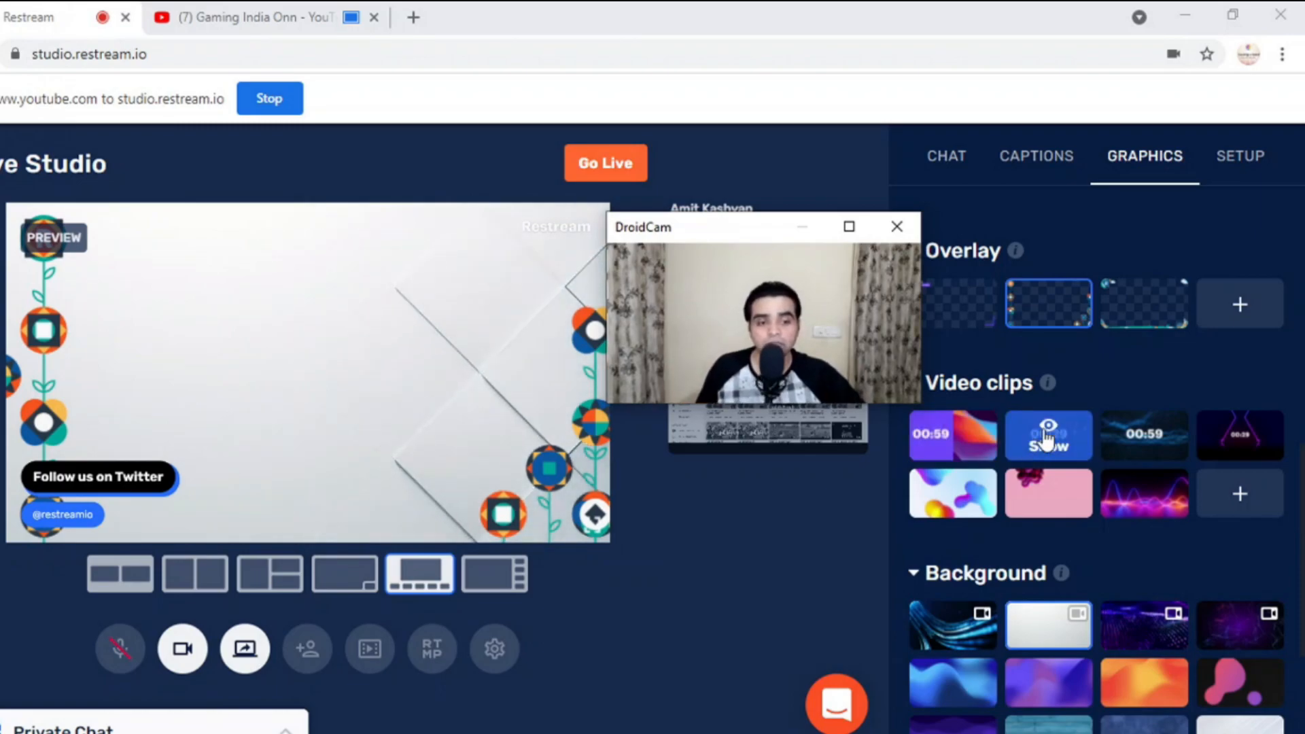
pyautogui.click(1044, 443)
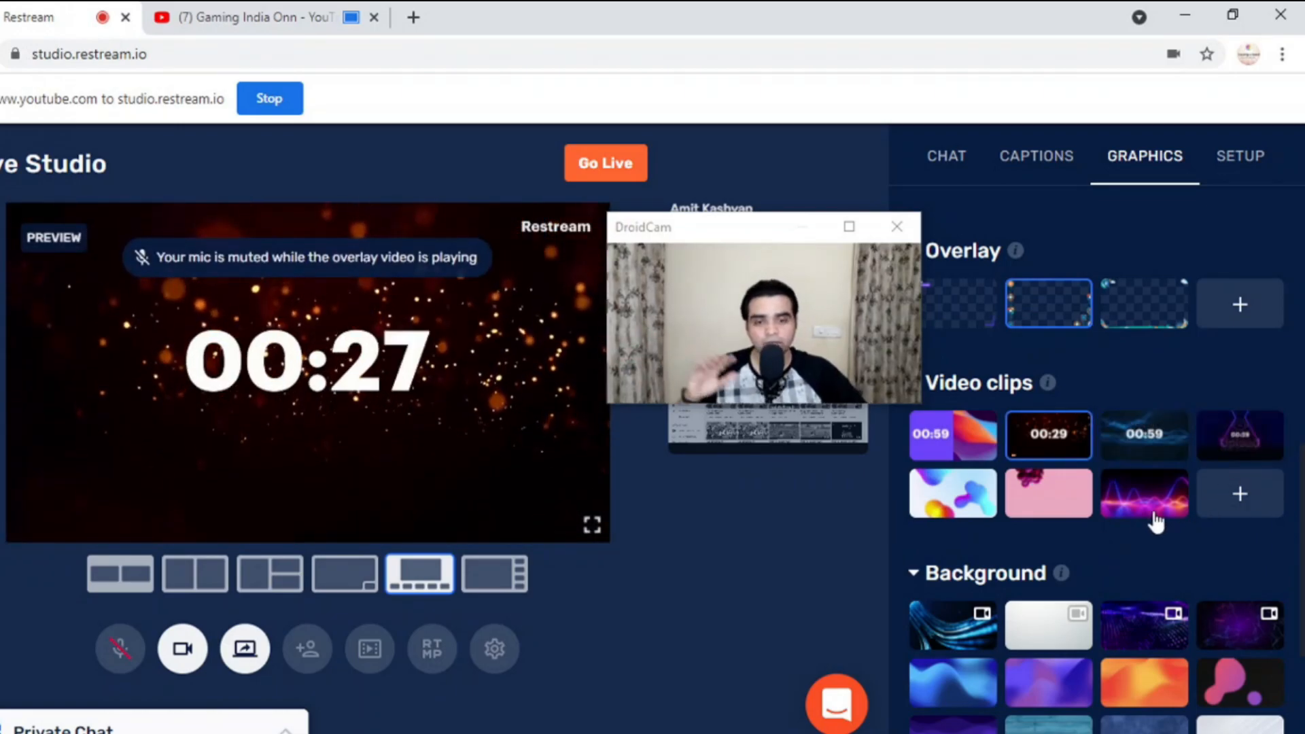
pyautogui.click(1046, 444)
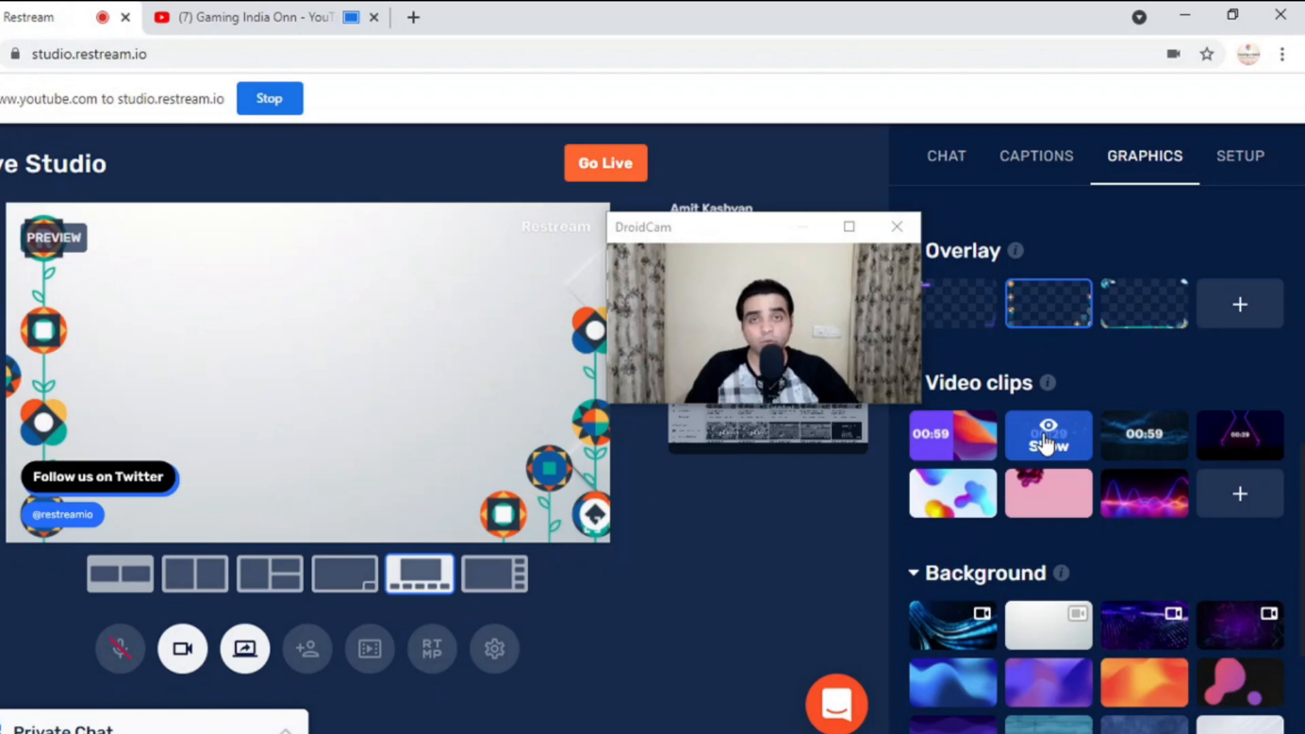
# - Apply the animated blue light-streak background, and replace it with the yellow floral pattern background
pyautogui.scroll(-3, 1087, 397)
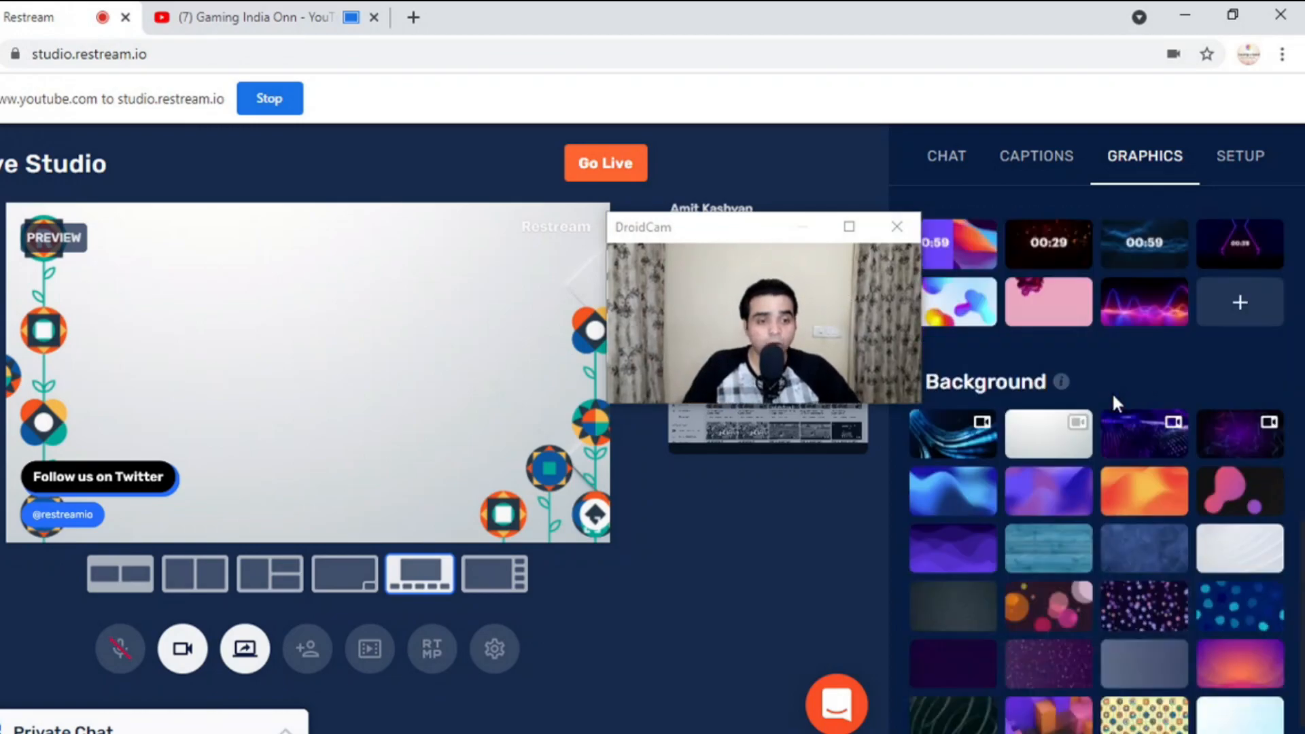
pyautogui.moveTo(728, 227); pyautogui.dragTo(700, 301)
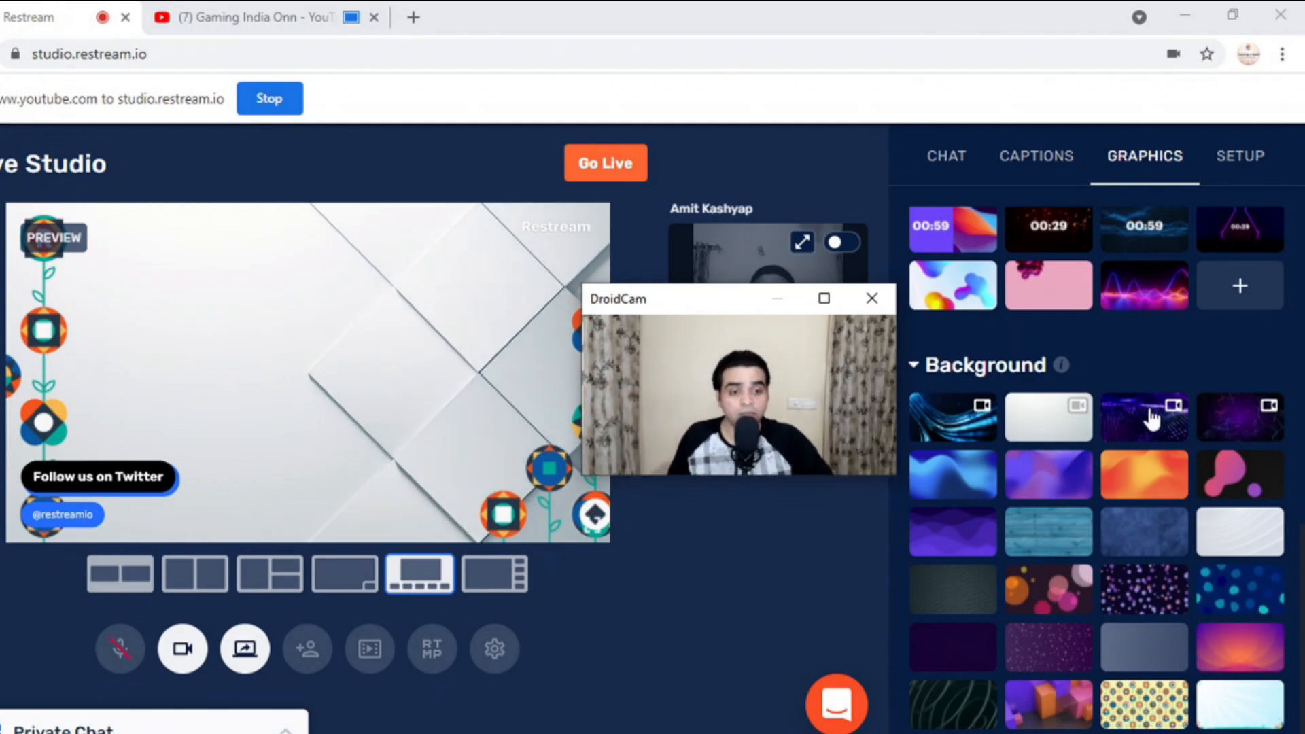
pyautogui.click(937, 425)
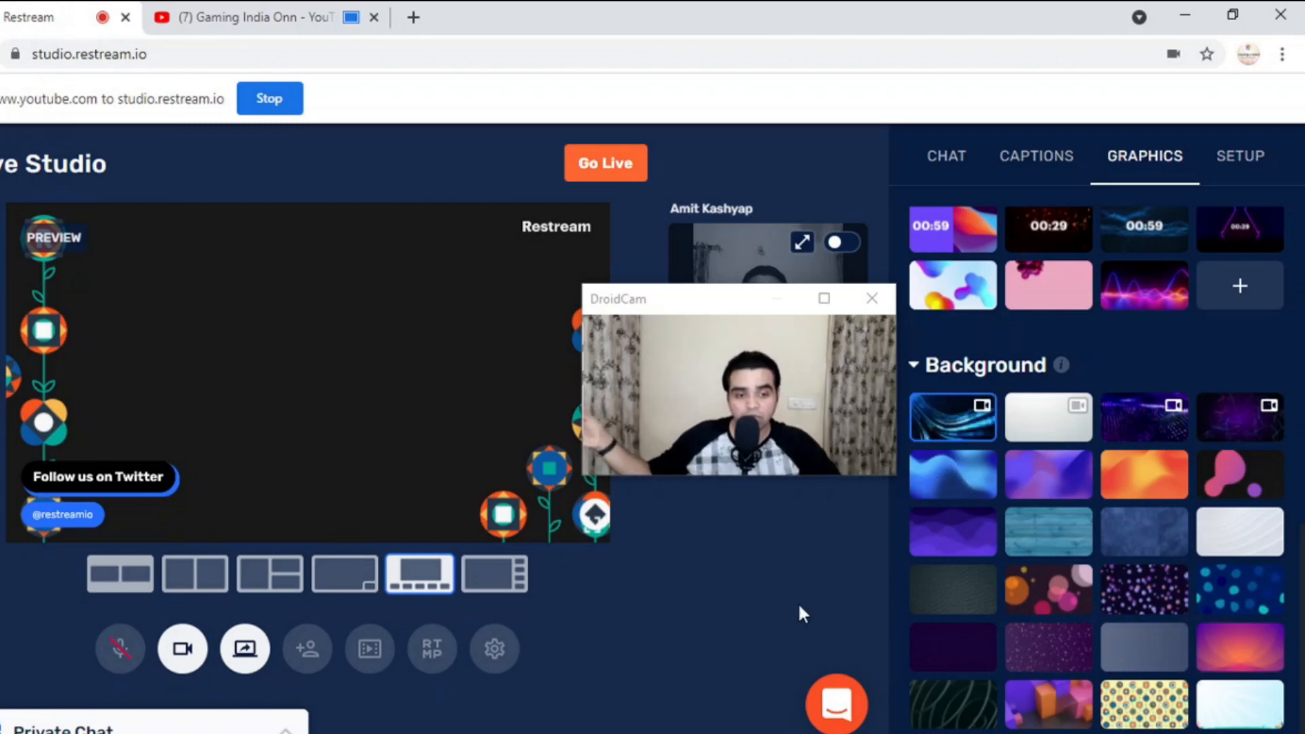
pyautogui.scroll(-1, 1016, 543)
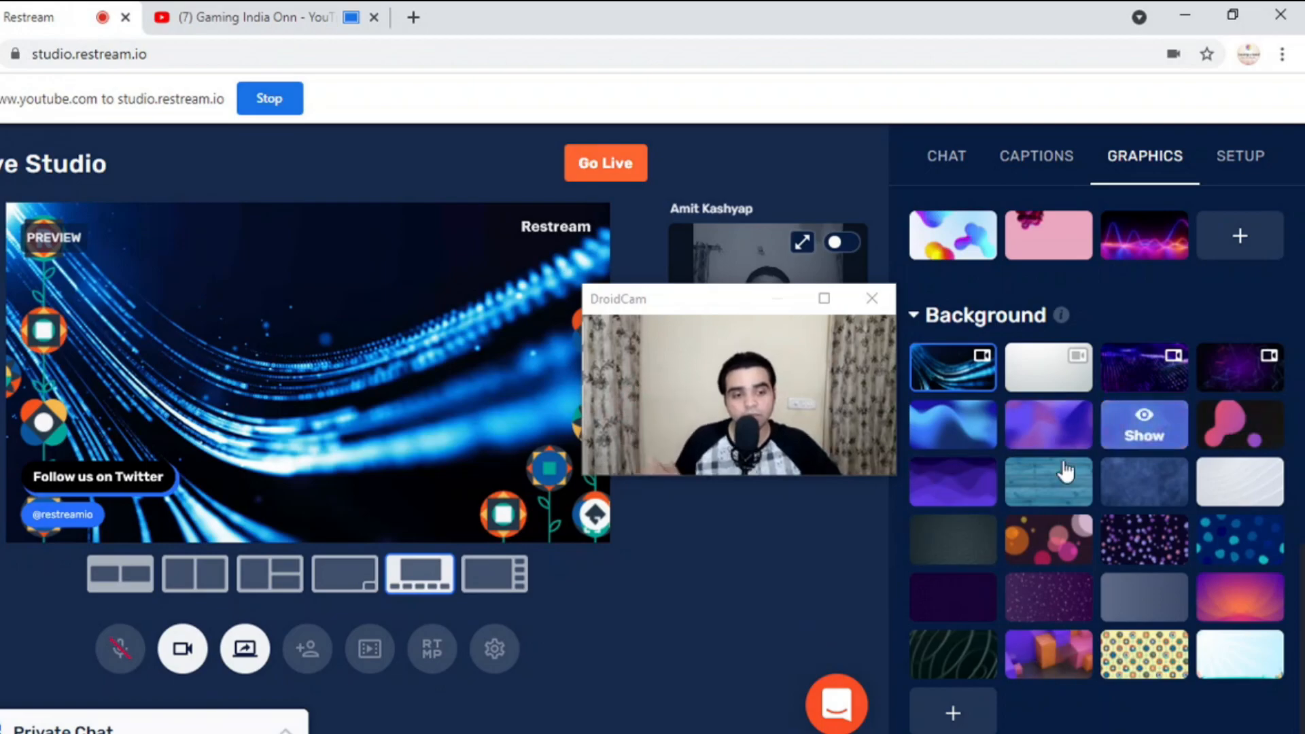
pyautogui.click(1135, 660)
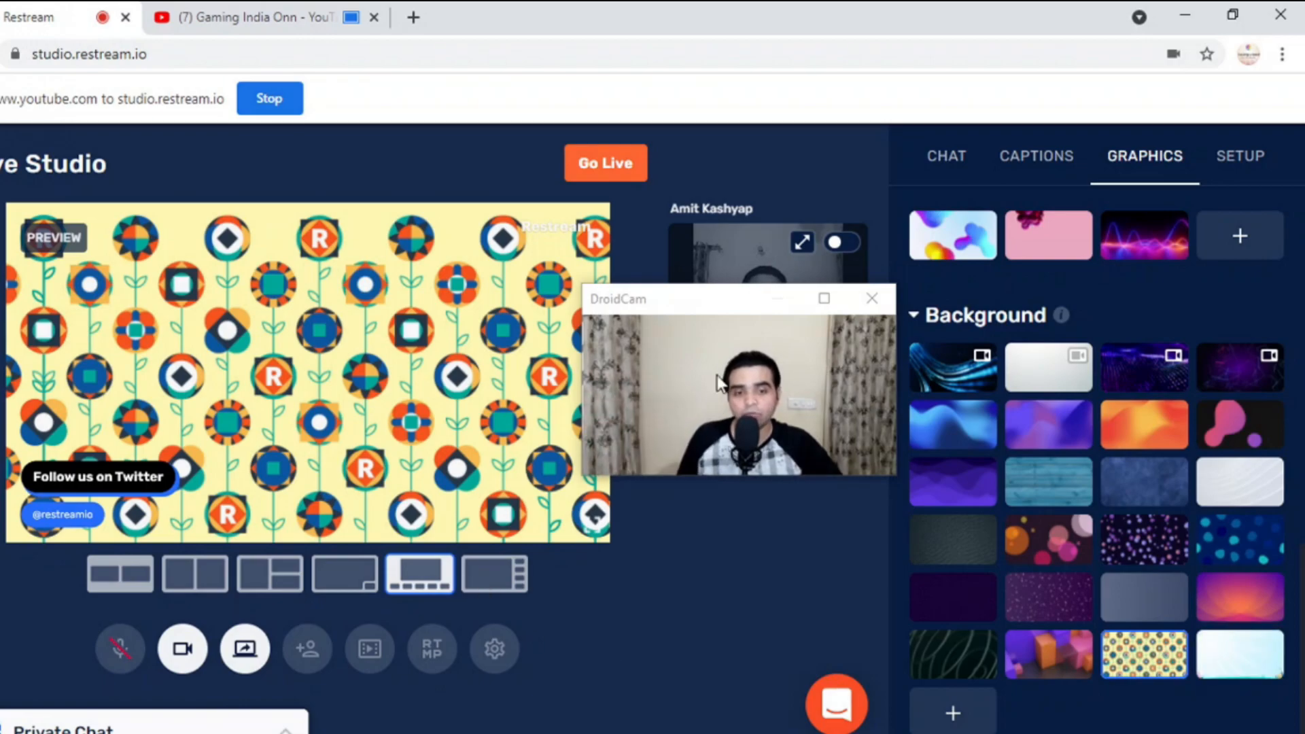
# - Put both the shared screen and the camera source on air, with the DroidCam window moved below them
pyautogui.moveTo(735, 303); pyautogui.dragTo(736, 489)
pyautogui.click(841, 360)
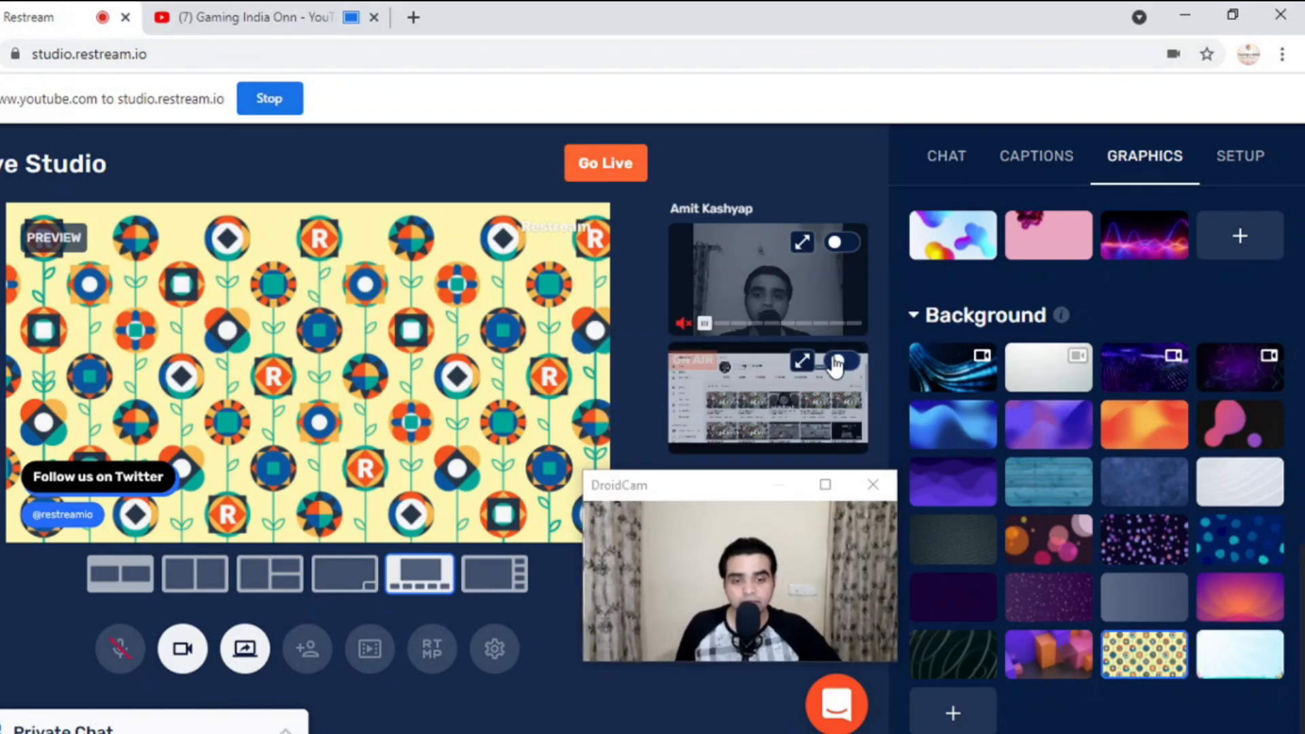
pyautogui.click(840, 243)
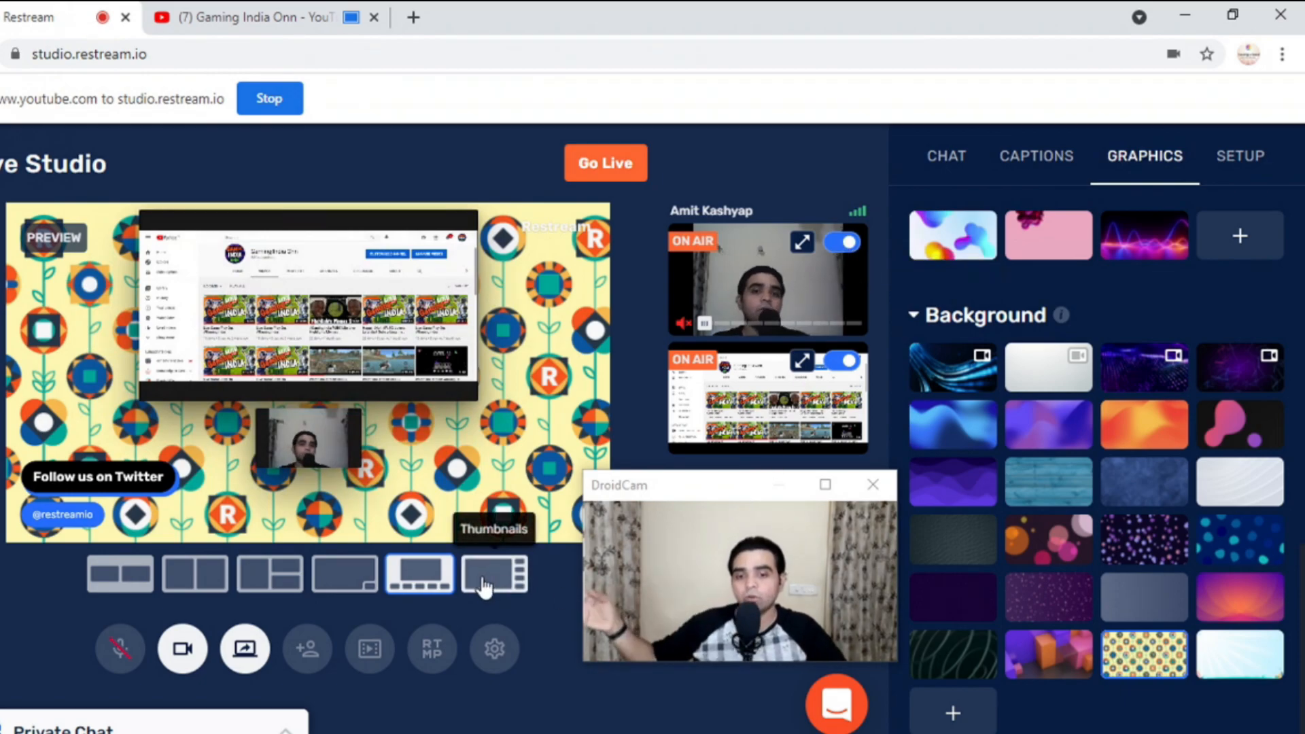
# - Try the two-column and split-column layouts, and apply the layout with the camera inset in the shared screen's corner
pyautogui.click(187, 583)
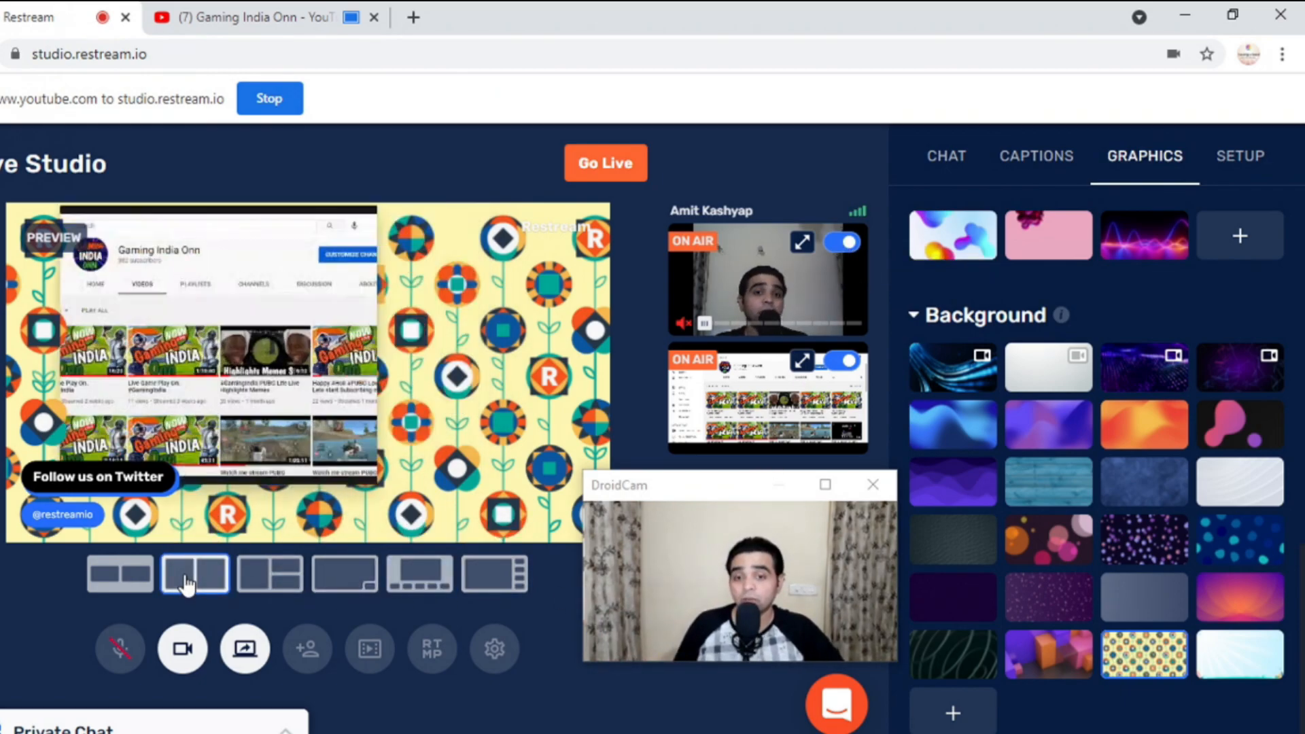
pyautogui.click(261, 578)
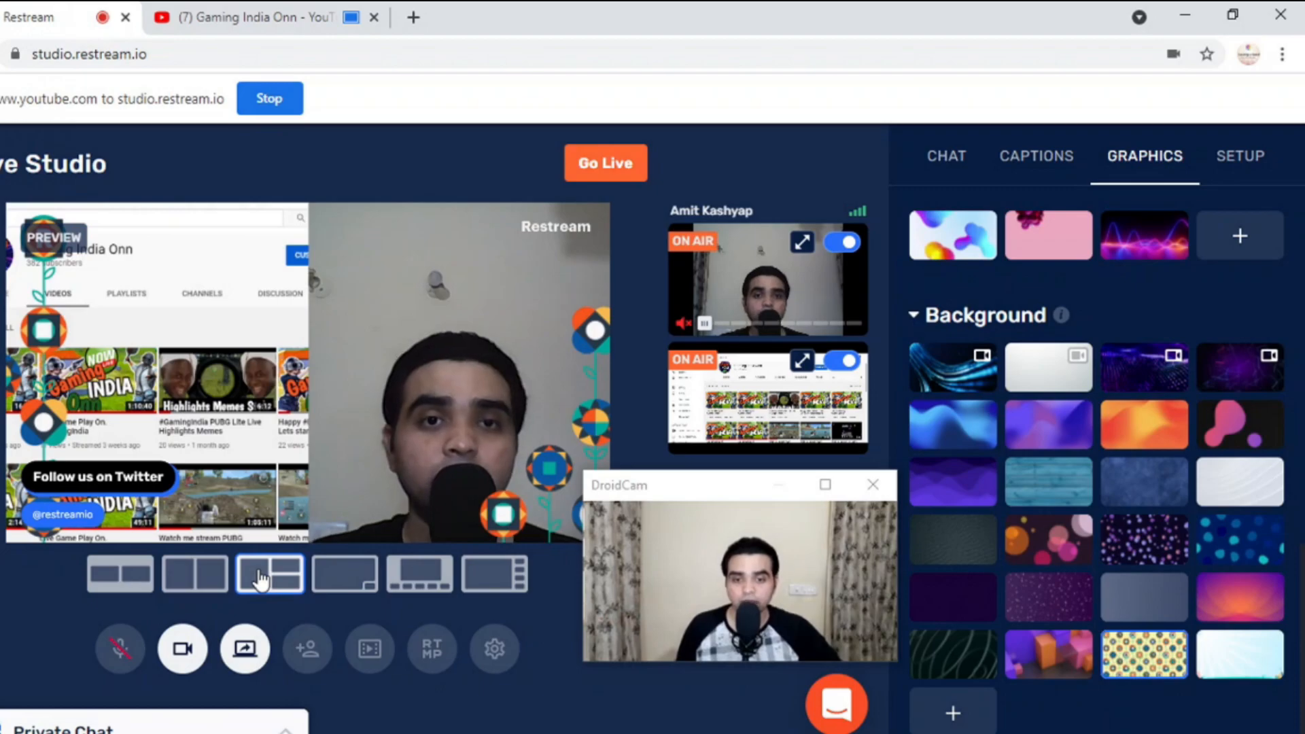
pyautogui.click(340, 586)
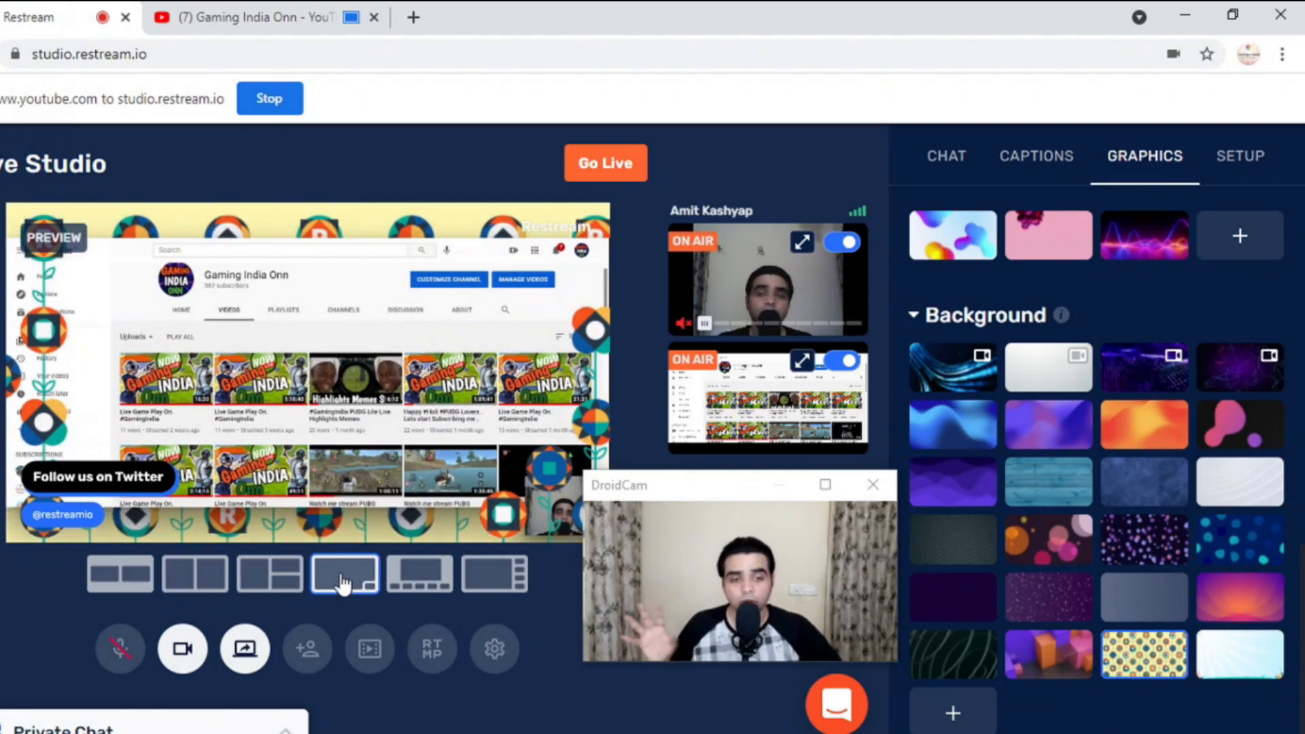
# - Open the stream setup and examine its title and description fields, keeping the DroidCam window clear of them
pyautogui.moveTo(736, 493); pyautogui.dragTo(783, 184)
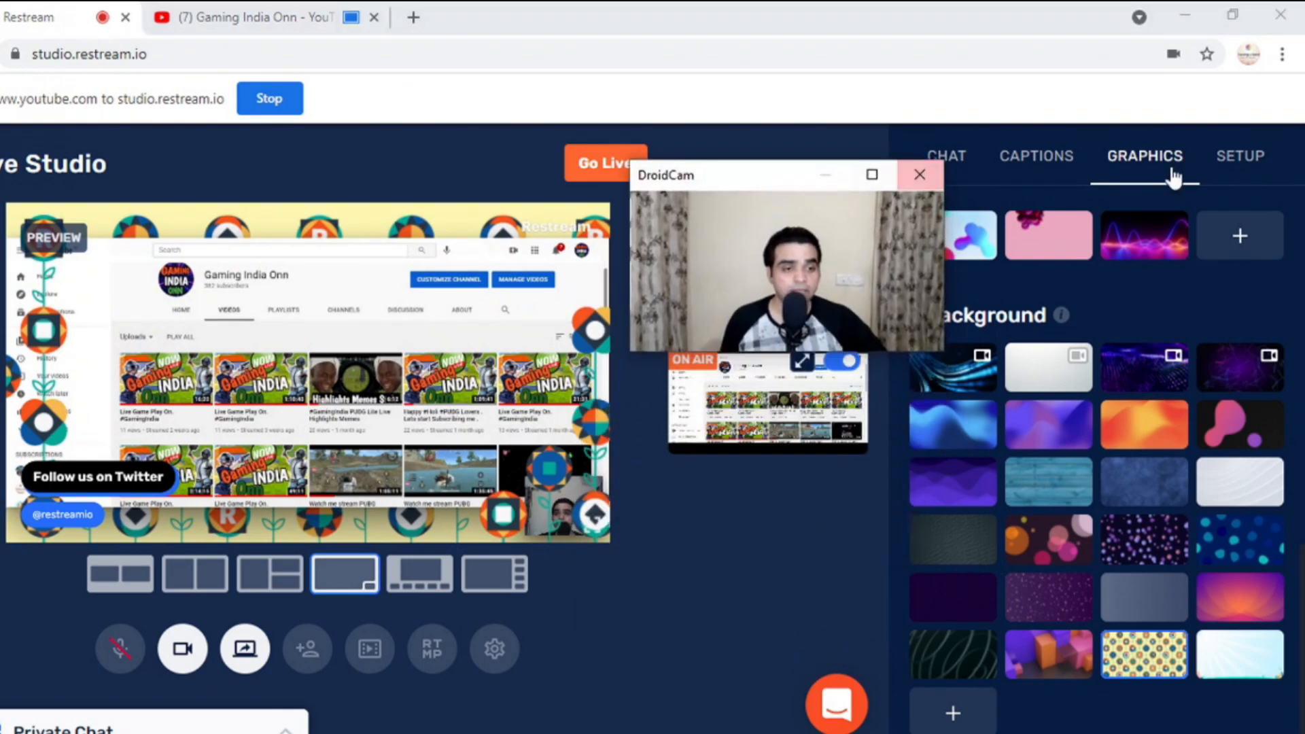
pyautogui.click(1238, 162)
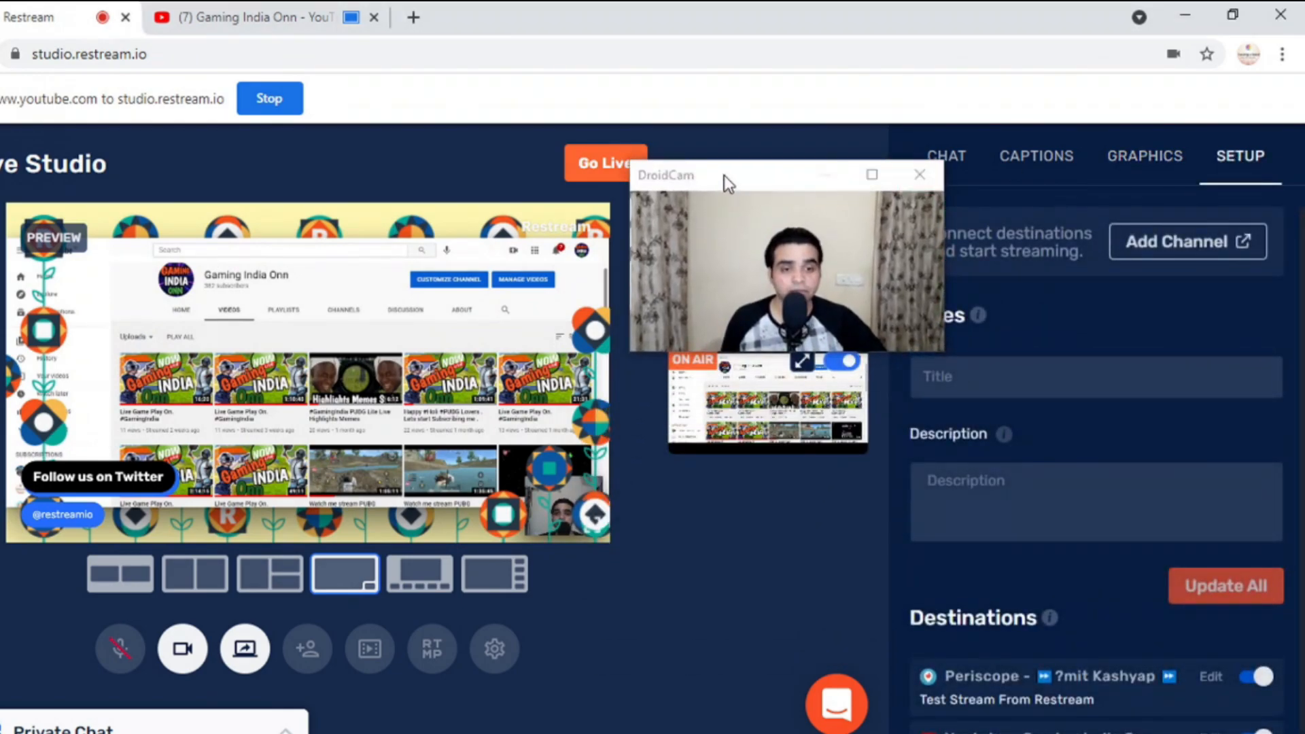
pyautogui.moveTo(724, 174); pyautogui.dragTo(668, 182)
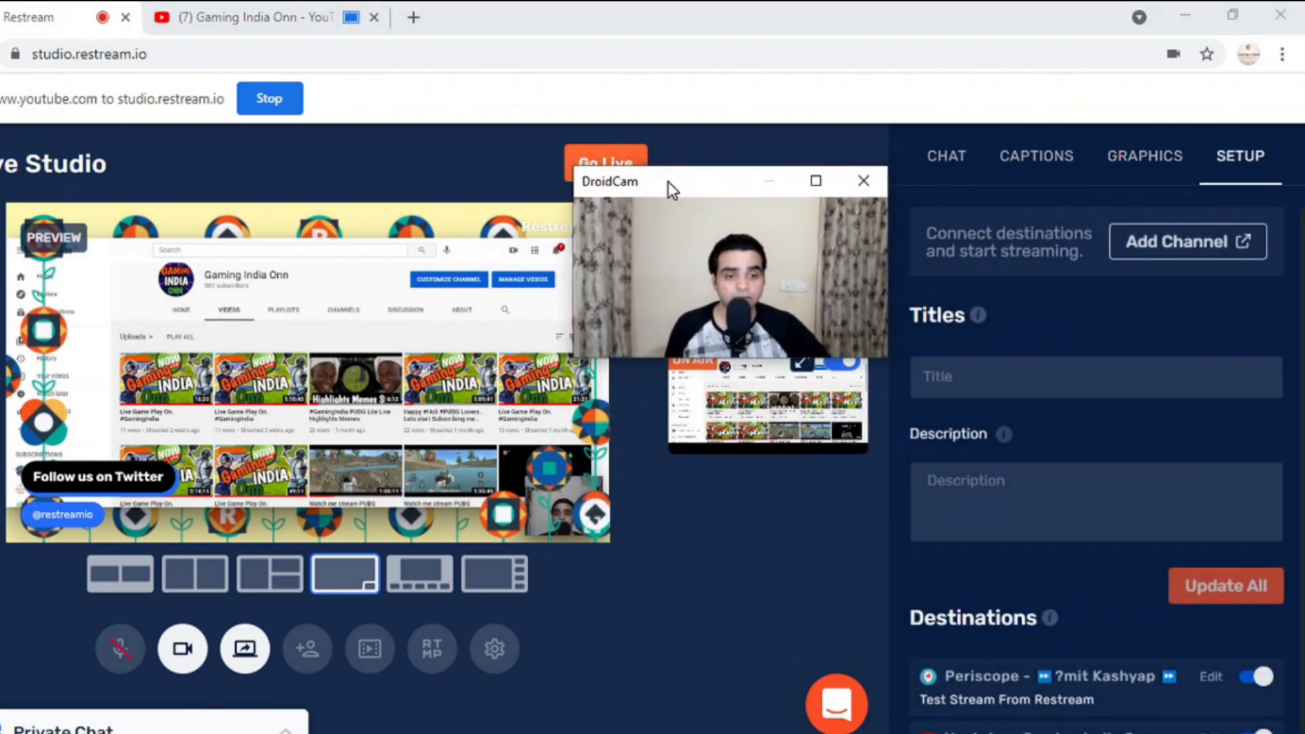
pyautogui.click(987, 383)
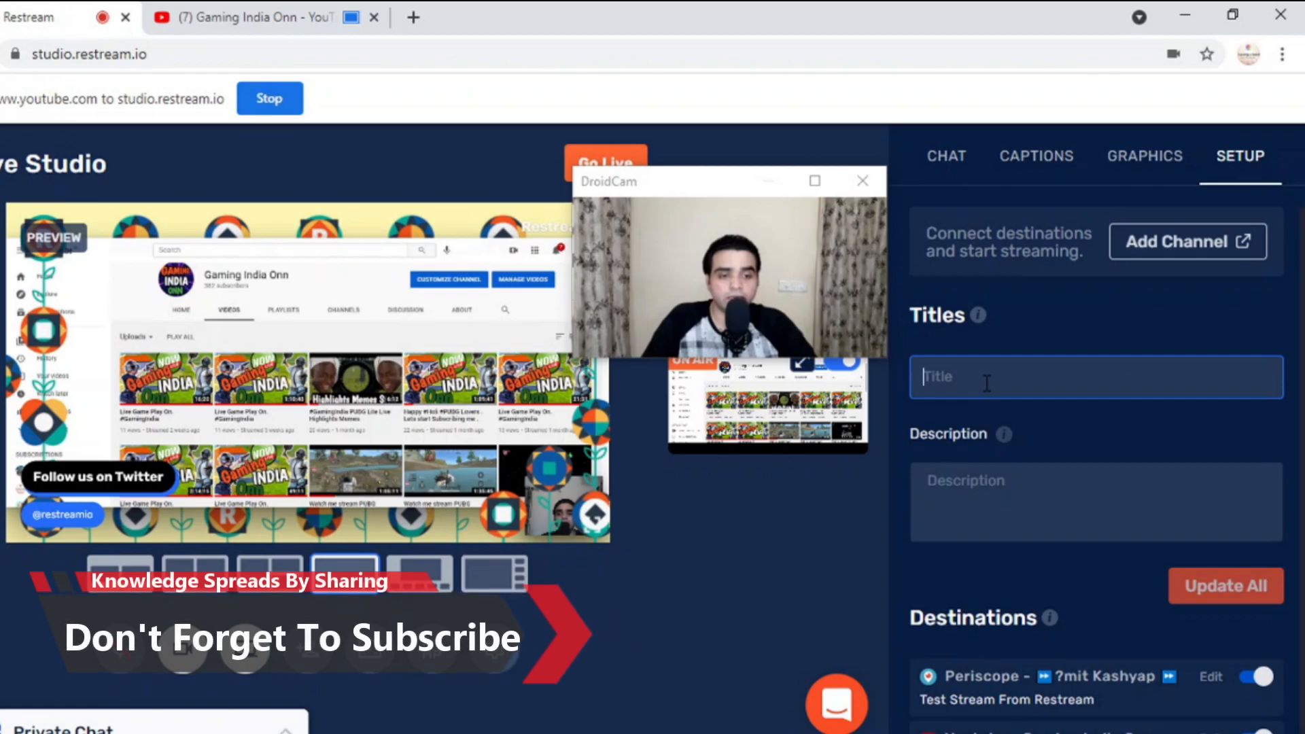
pyautogui.press('Tab')
# - Examine the Periscope and YouTube destinations in the stream setup, repositioning the DroidCam window around the on-air sources
pyautogui.moveTo(673, 180); pyautogui.dragTo(677, 293)
pyautogui.scroll(-1, 1023, 452)
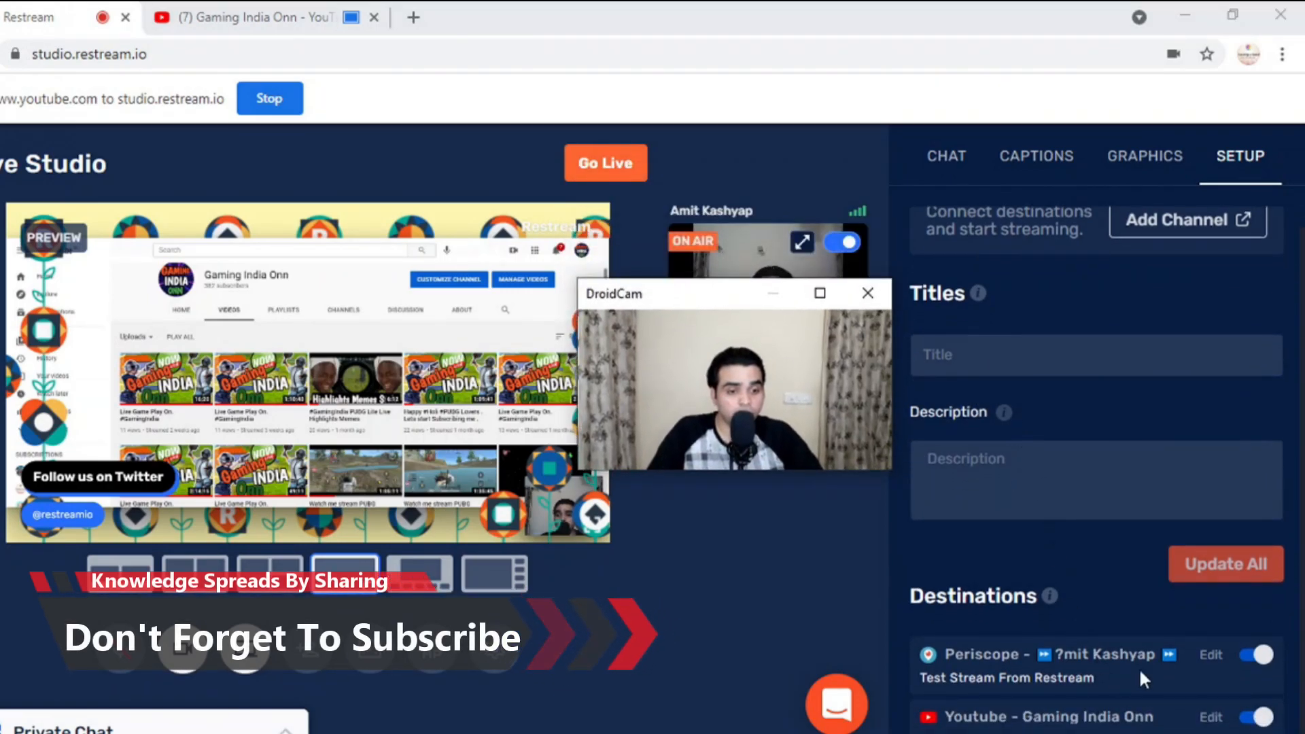
pyautogui.moveTo(733, 291); pyautogui.dragTo(735, 570)
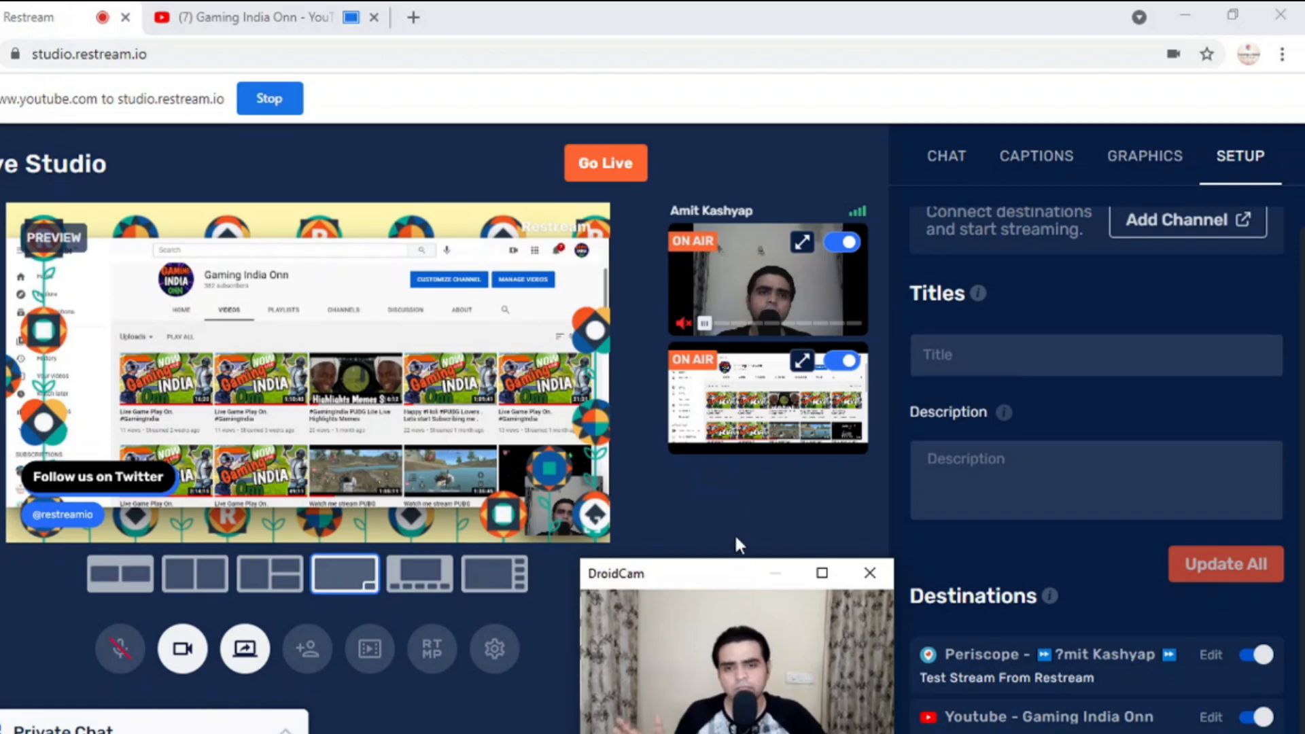
pyautogui.moveTo(724, 589); pyautogui.dragTo(765, 199)
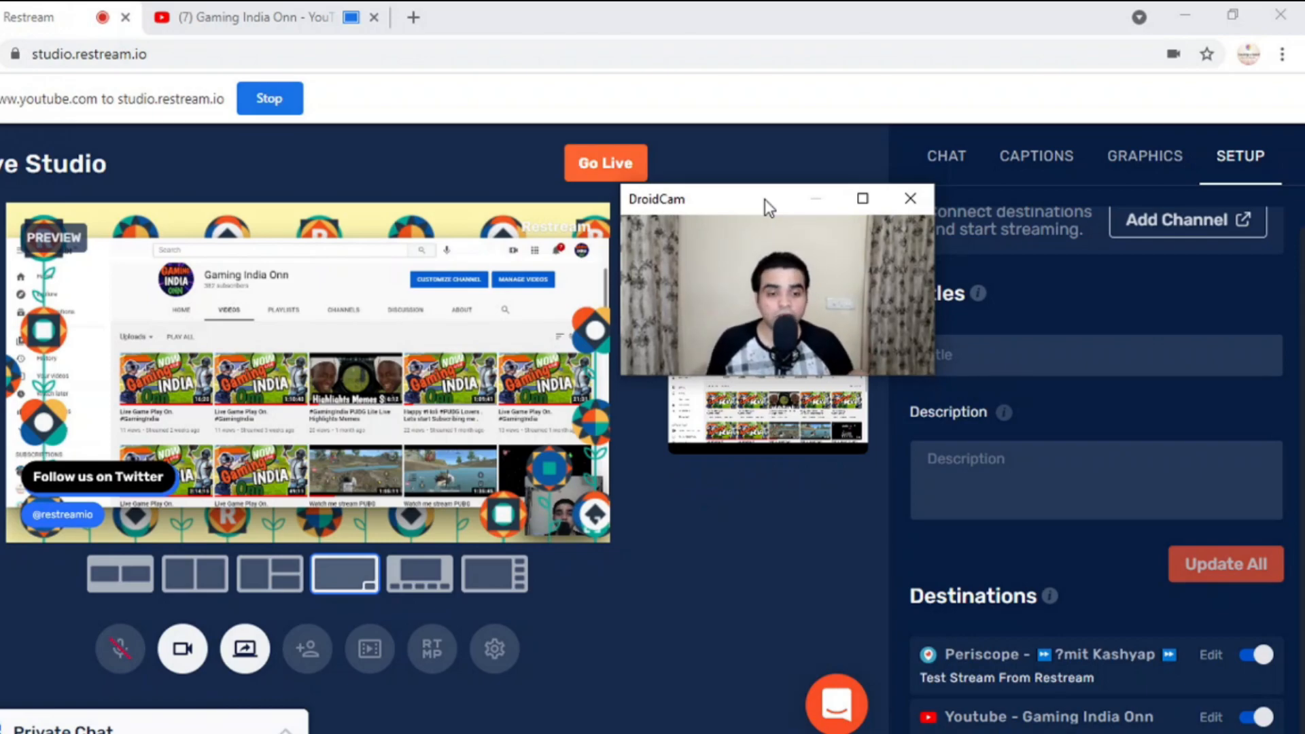
# - Reposition the DroidCam window below the preview, clear of the on-air sources and the camera and screen-share controls
pyautogui.moveTo(765, 198); pyautogui.dragTo(94, 501)
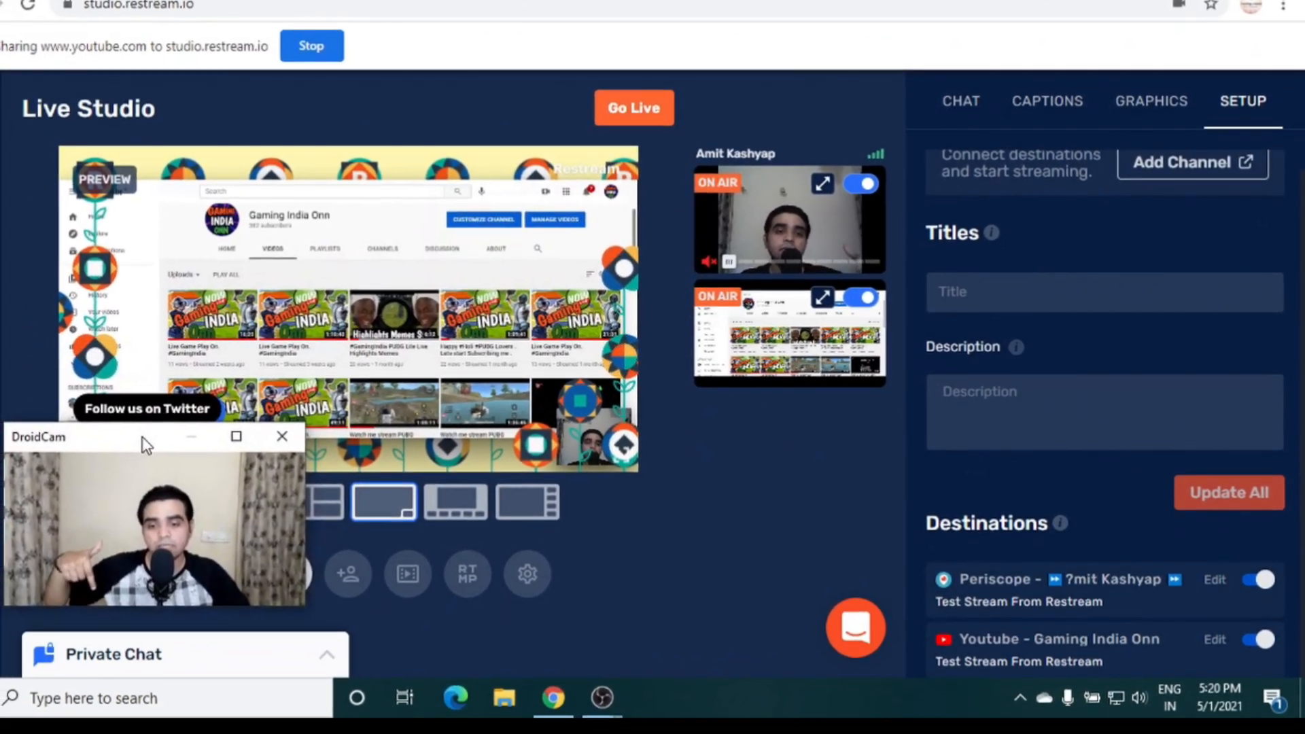
pyautogui.moveTo(126, 454); pyautogui.dragTo(704, 416)
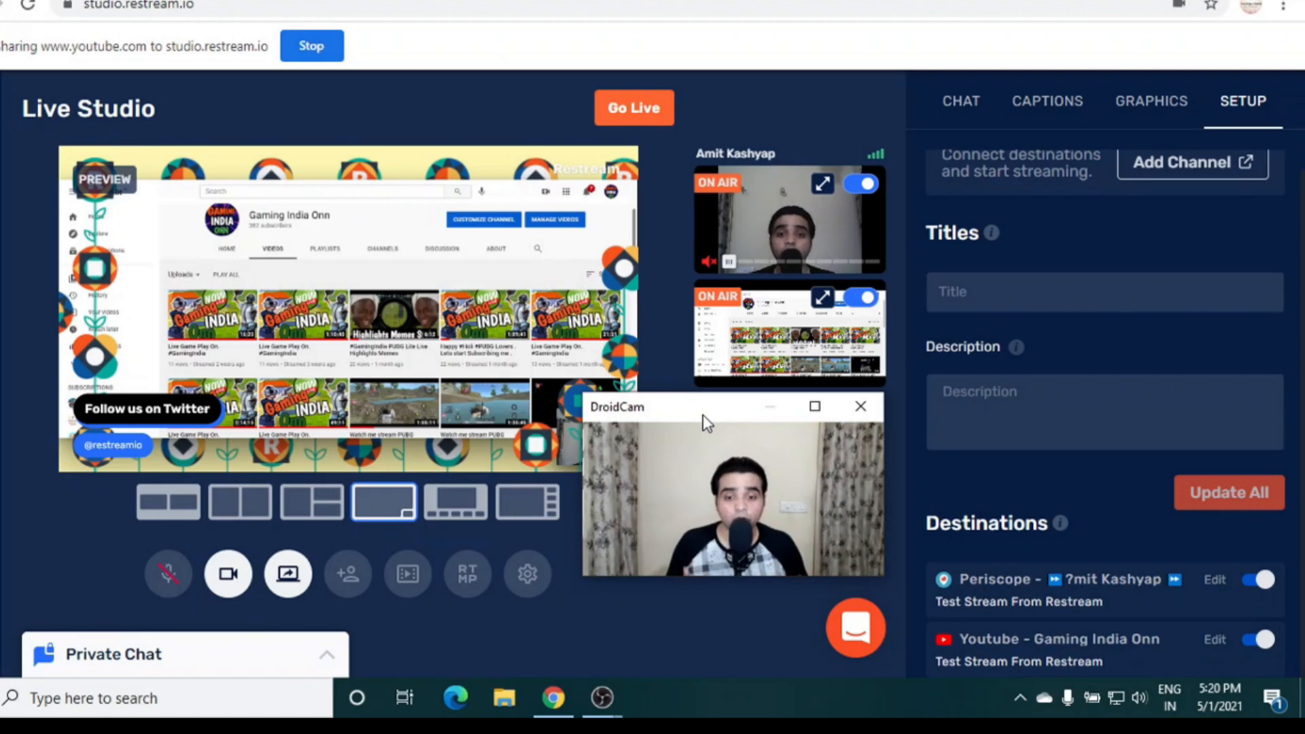
pyautogui.moveTo(703, 414); pyautogui.dragTo(676, 494)
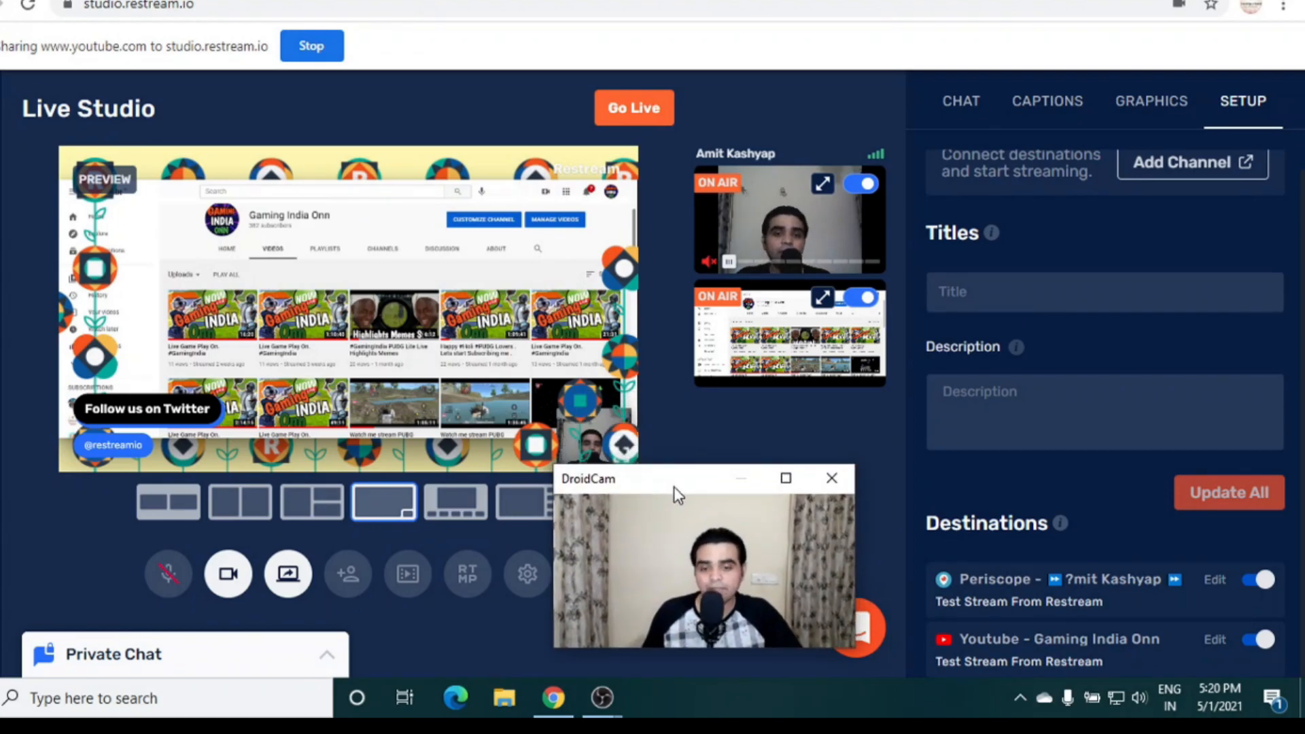
pyautogui.moveTo(646, 488); pyautogui.dragTo(479, 495)
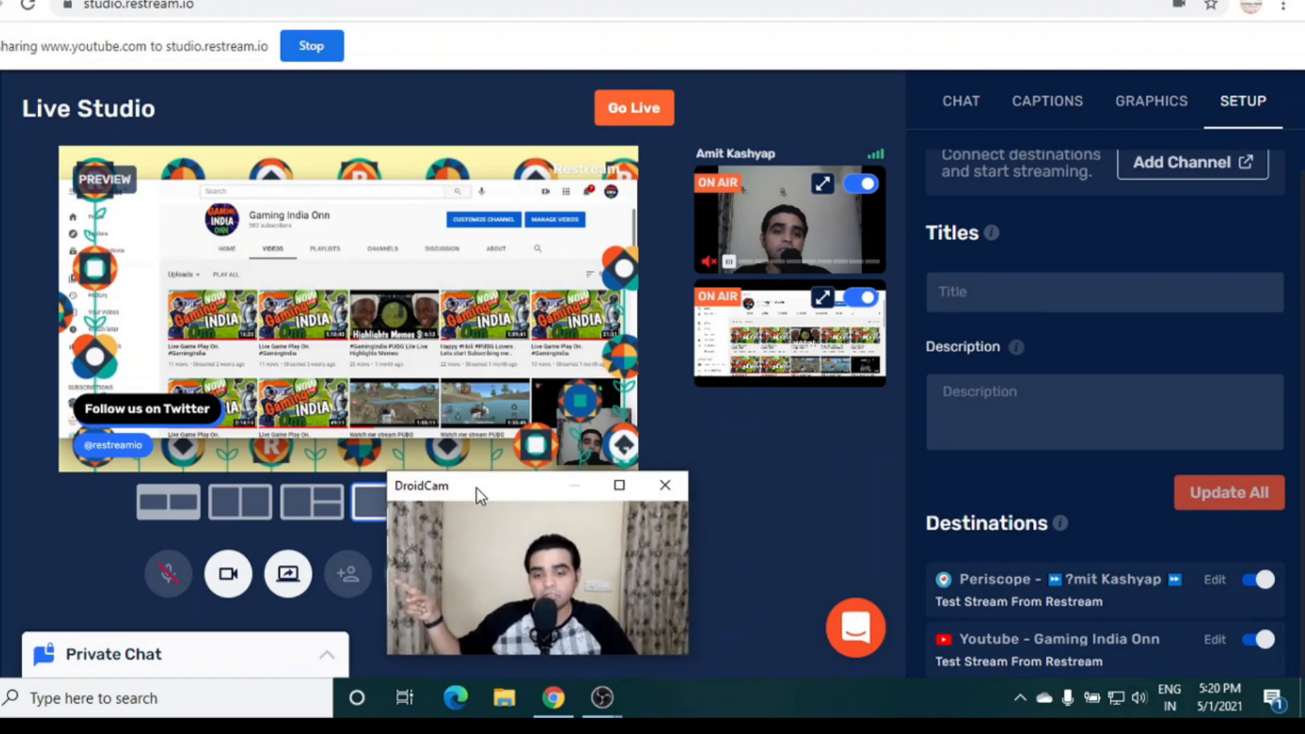
# - Open the guest invitation and copy its link, moving the DroidCam window clear of it and finally up over the on-air sources
pyautogui.click(348, 573)
pyautogui.moveTo(452, 491); pyautogui.dragTo(632, 418)
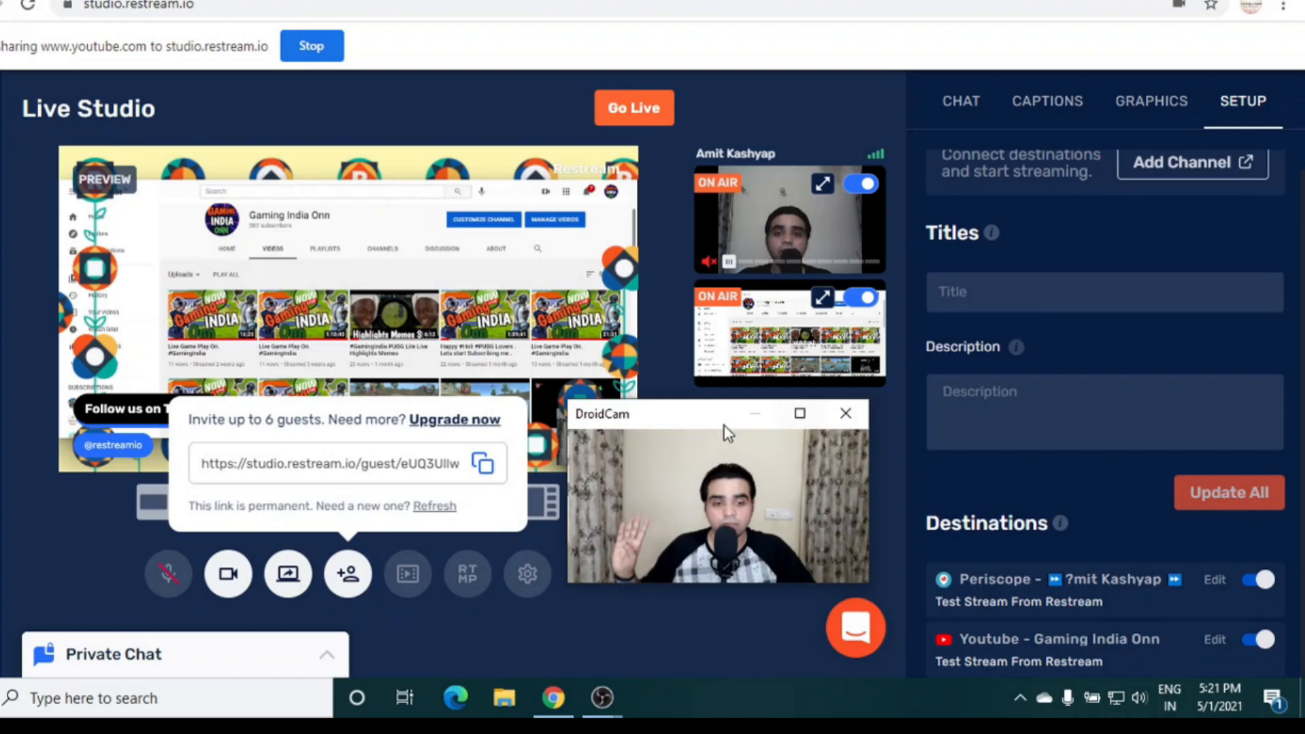
pyautogui.moveTo(724, 426); pyautogui.dragTo(769, 415)
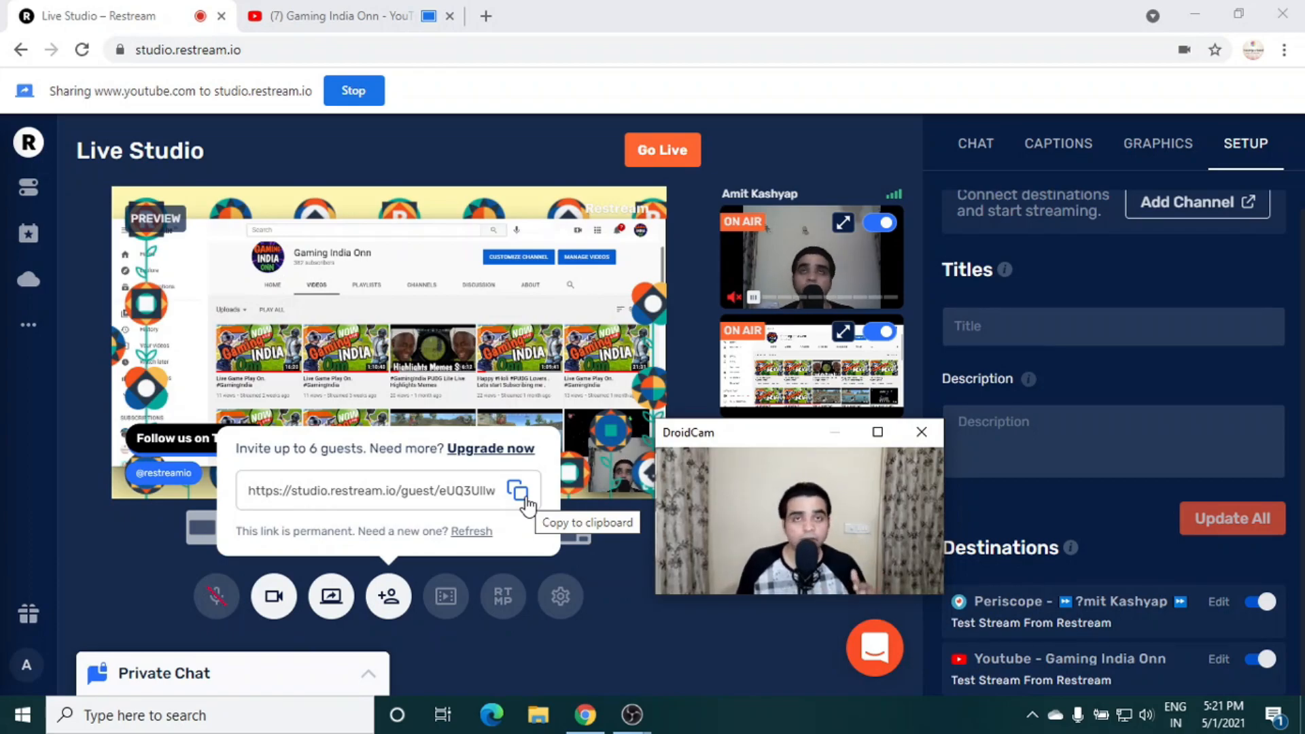
pyautogui.click(518, 492)
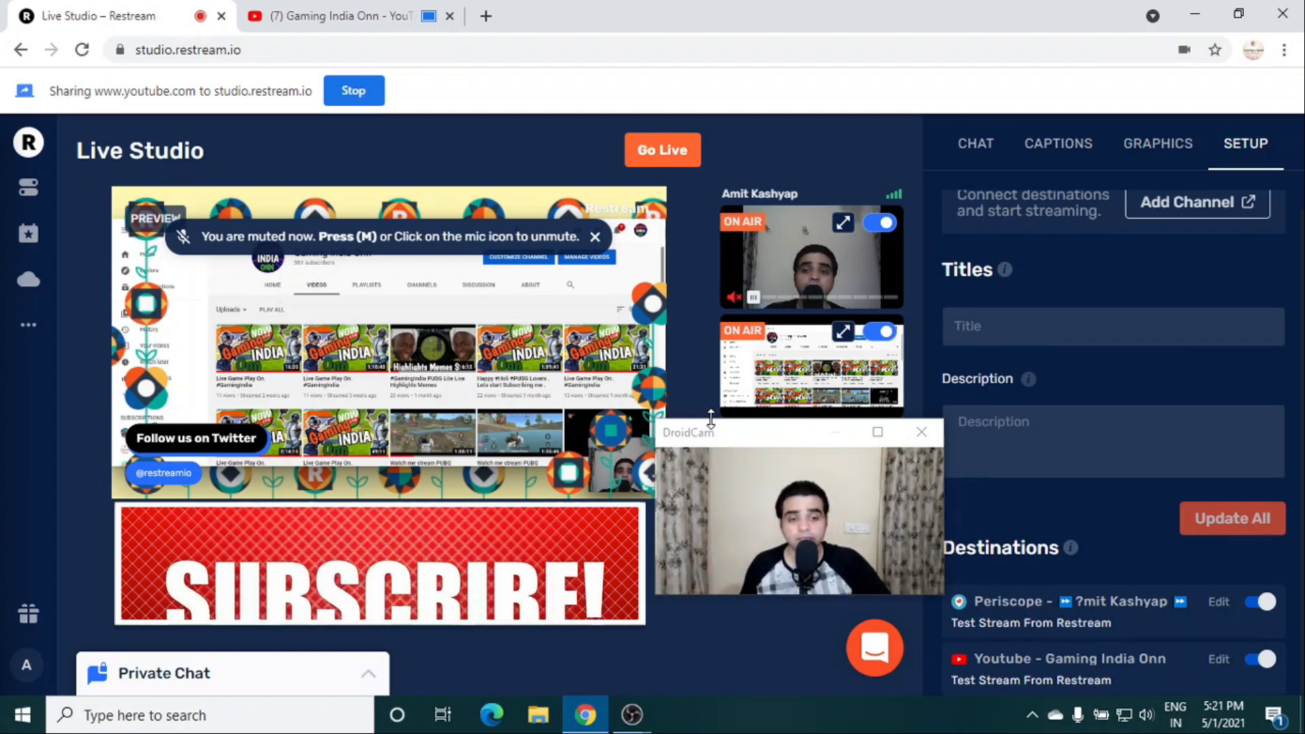
pyautogui.moveTo(728, 438); pyautogui.dragTo(642, 191)
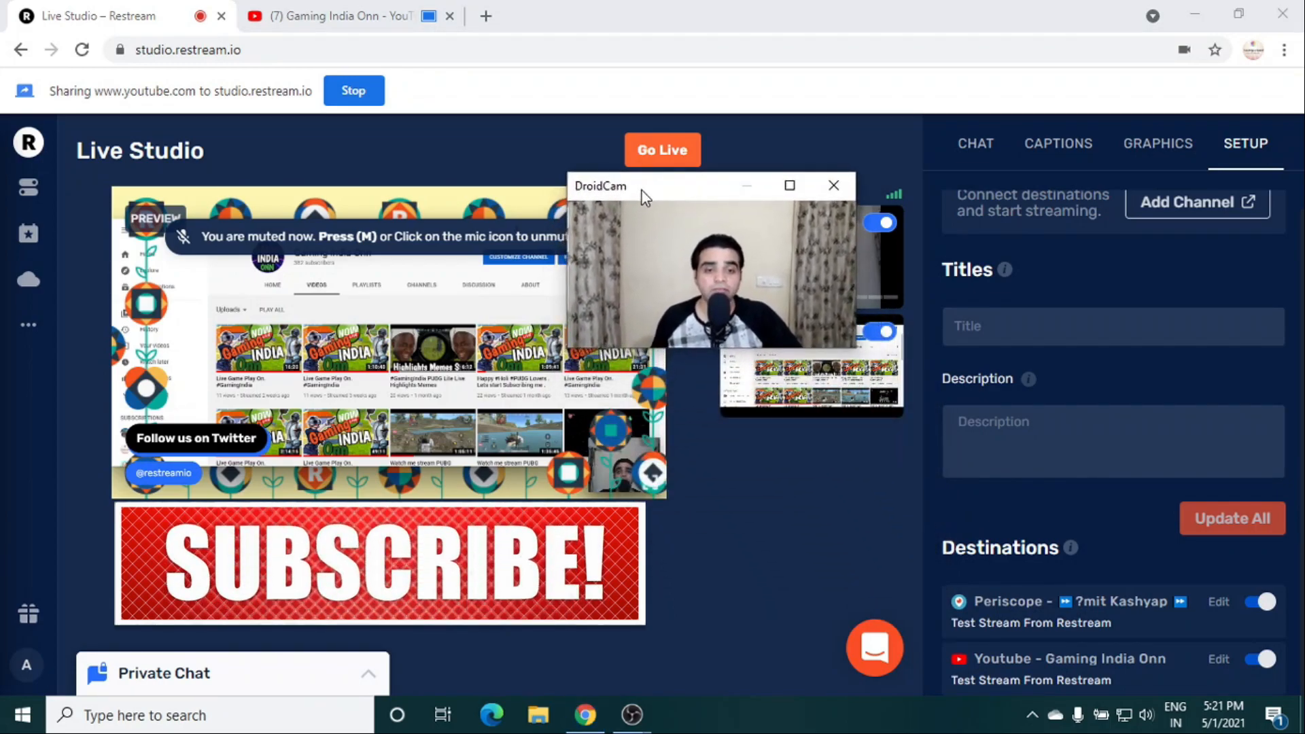